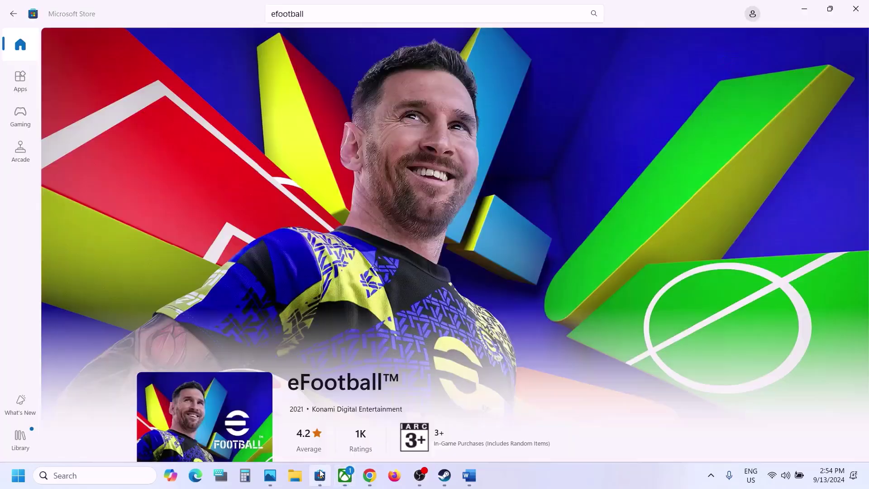
# Step: Switch to the Word notes, highlight the Xbox/Microsoft Store users' video link, and view that video's search result in Chrome before closing the browser
pyautogui.click(469, 476)
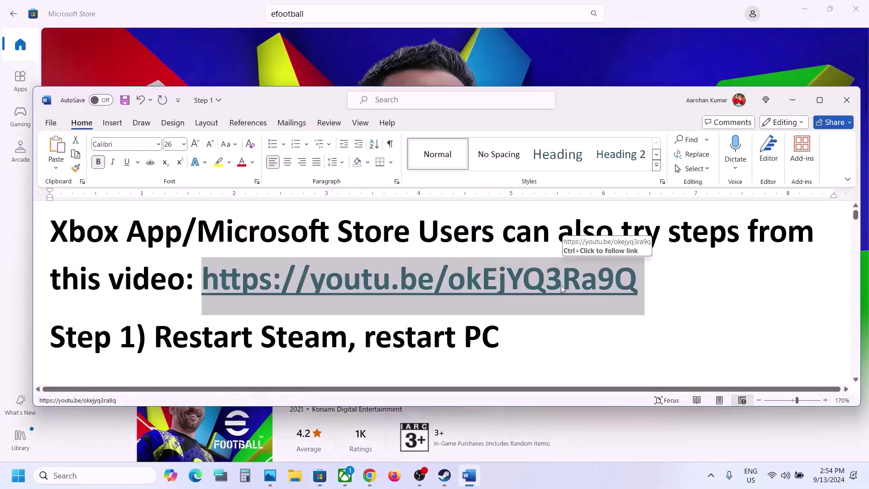
pyautogui.moveTo(502, 232); pyautogui.dragTo(779, 223)
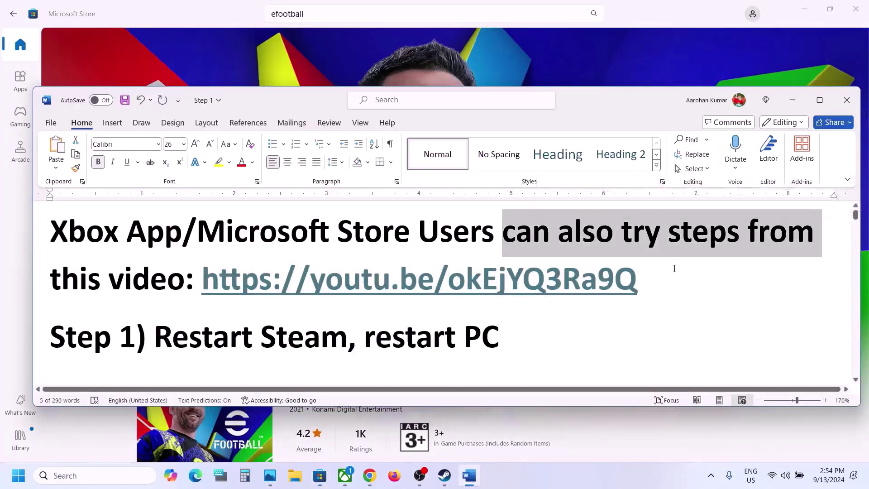
pyautogui.moveTo(203, 279); pyautogui.dragTo(643, 280)
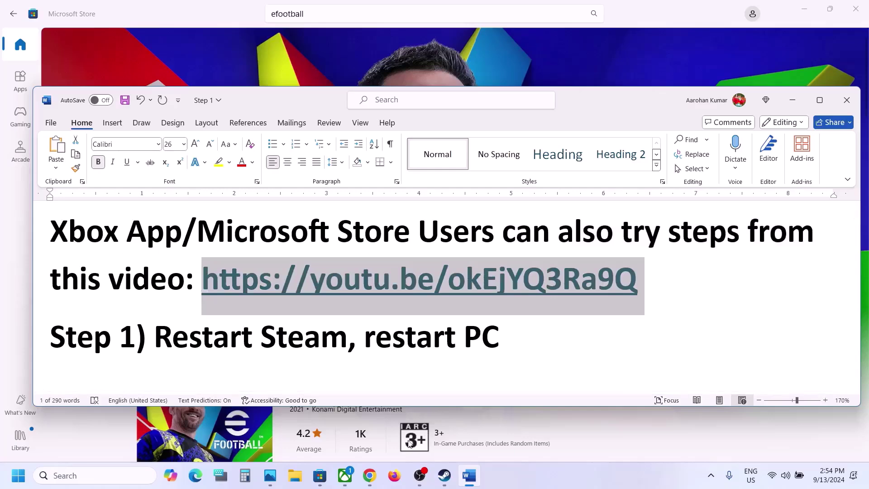
pyautogui.click(369, 475)
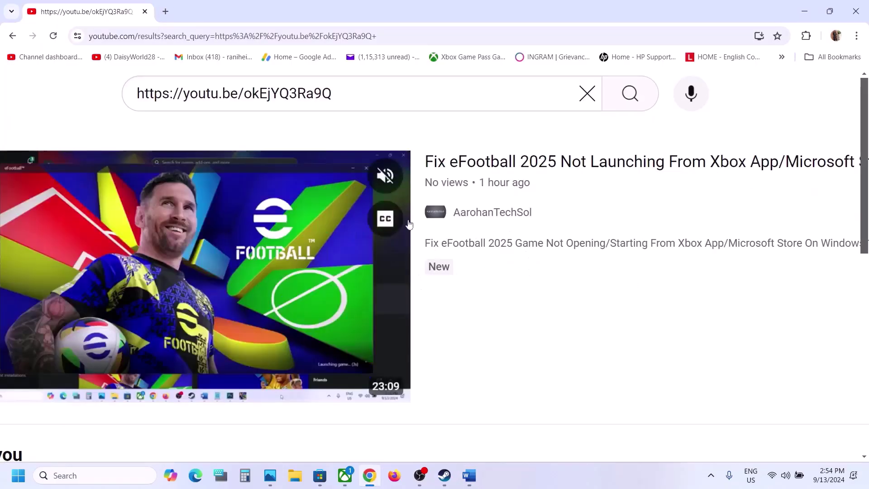
pyautogui.click(865, 7)
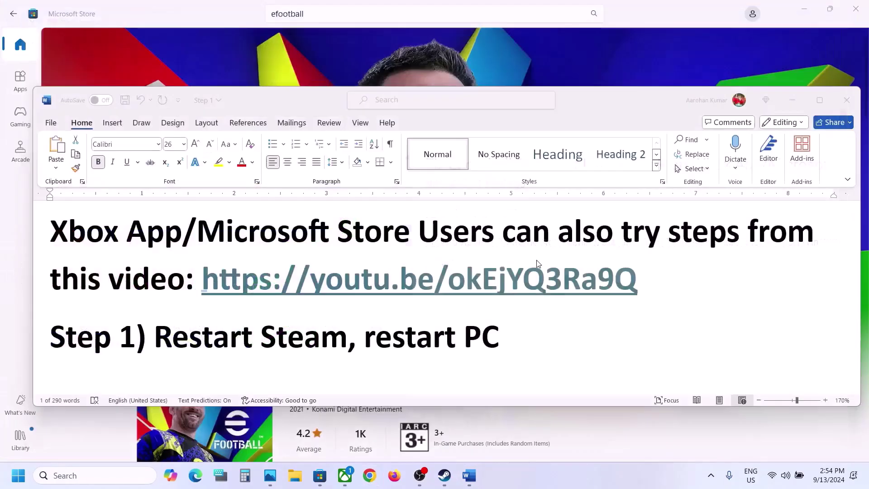
# Step: Review Step 1 of the Word notes about restarting, and switch to Steam to view its main menu
pyautogui.scroll(-1, 271, 329)
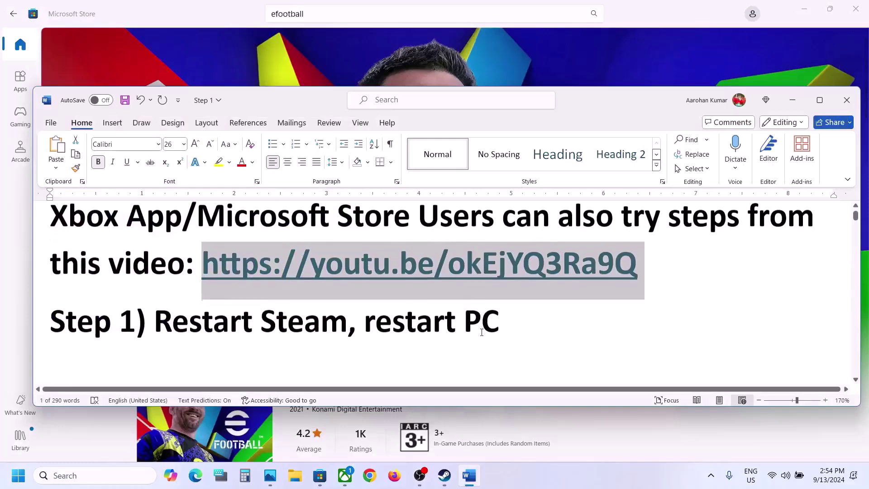
pyautogui.moveTo(175, 321); pyautogui.dragTo(261, 320)
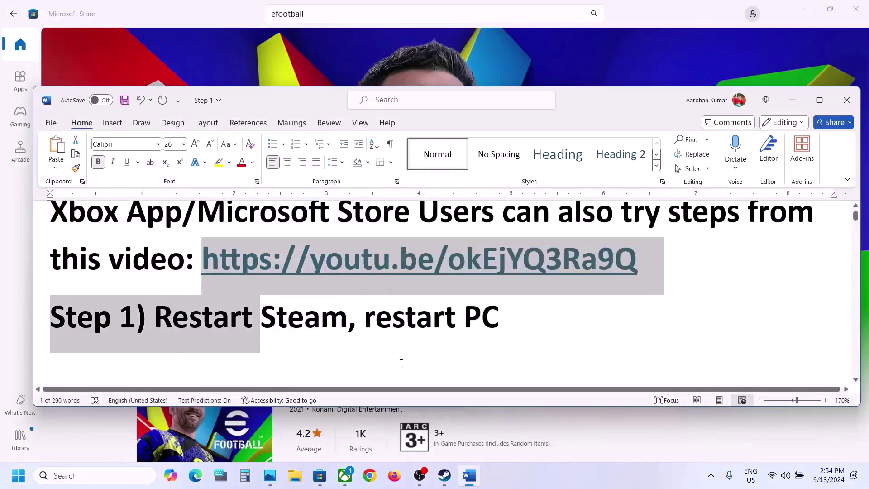
pyautogui.click(440, 481)
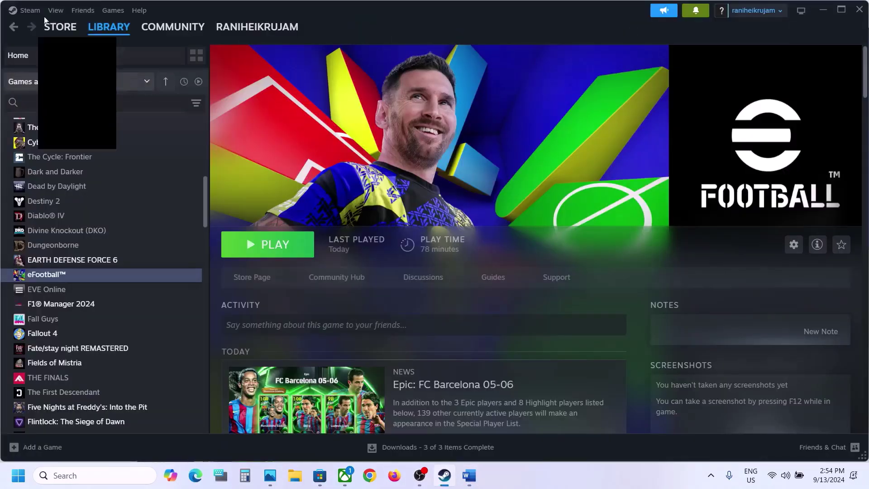
pyautogui.click(28, 10)
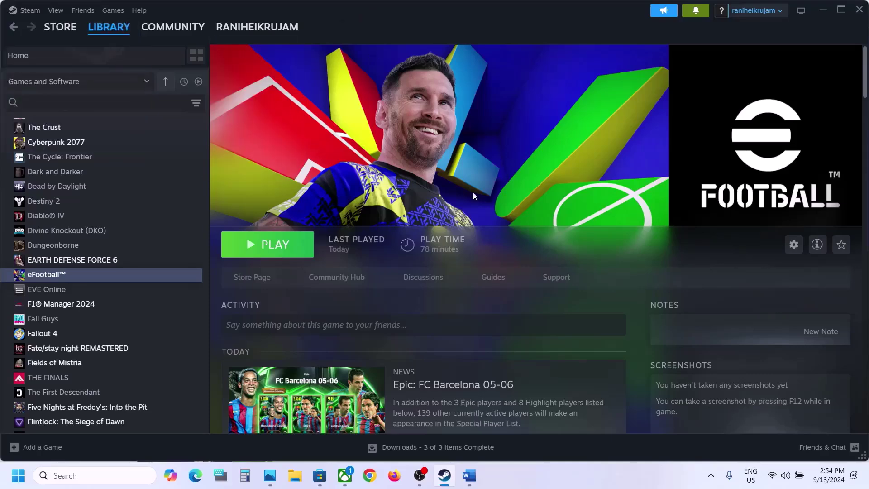
# Step: Return to the Word notes, view the Windows power options for restarting the PC, and dismiss them without choosing one
pyautogui.click(471, 481)
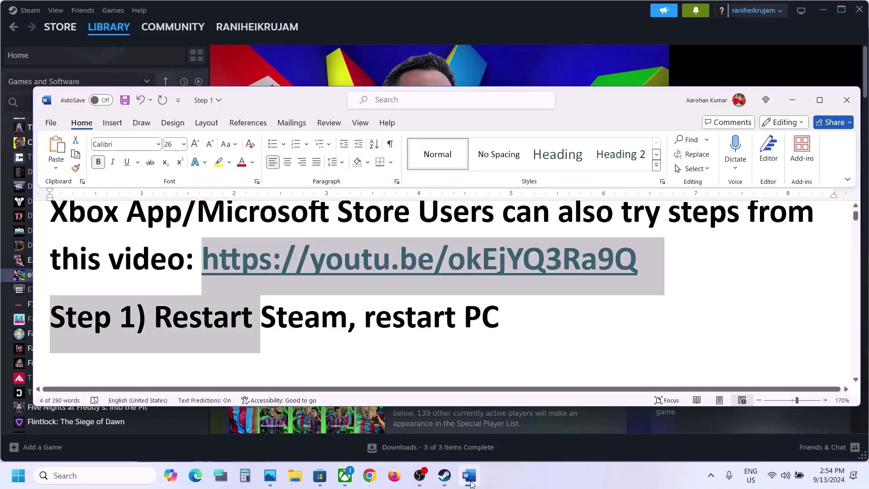
pyautogui.click(18, 476)
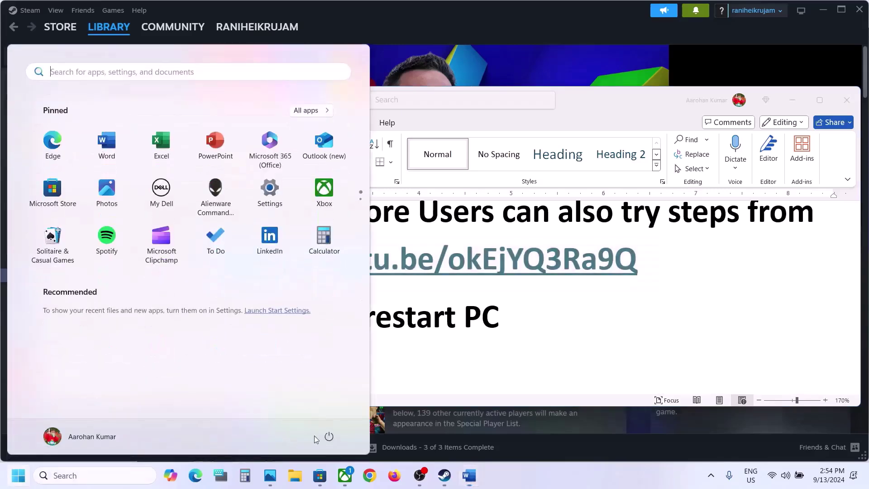
pyautogui.click(335, 435)
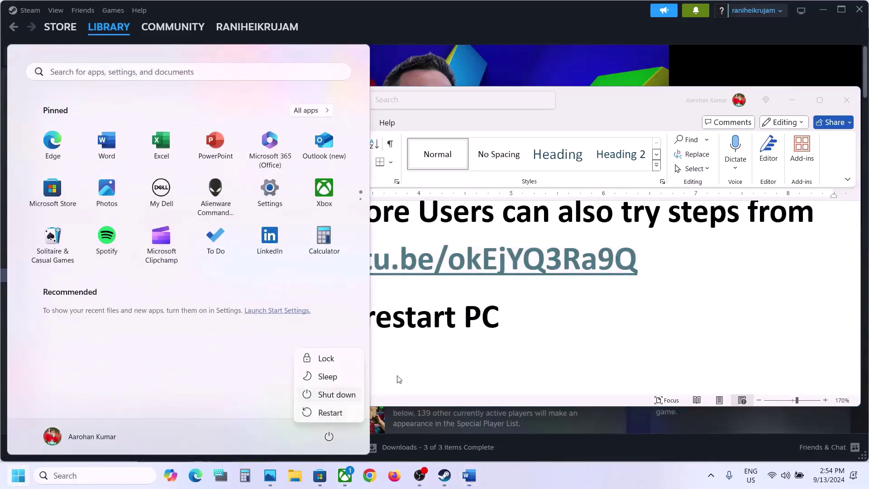
pyautogui.click(520, 319)
pyautogui.click(520, 318)
pyautogui.click(521, 319)
# Step: Read Step 2 in the Word notes, highlighting the konami folder and the remark about losing all game progress
pyautogui.scroll(-5, 519, 317)
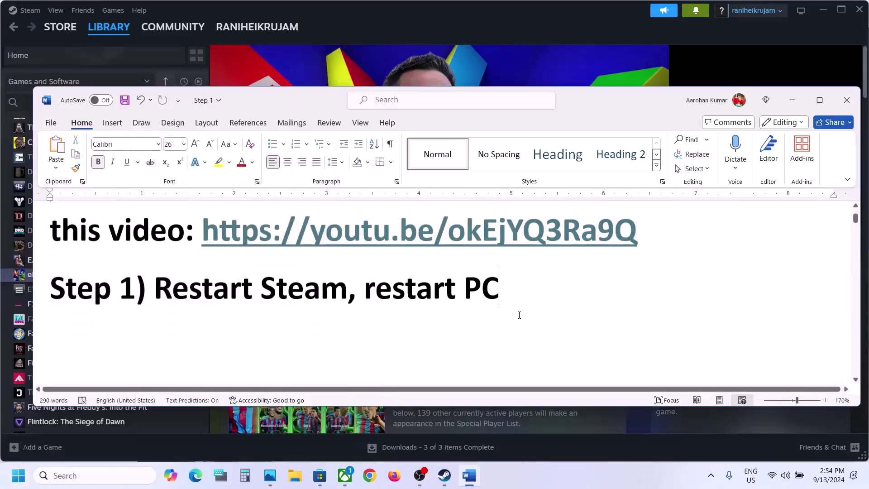
pyautogui.click(328, 316)
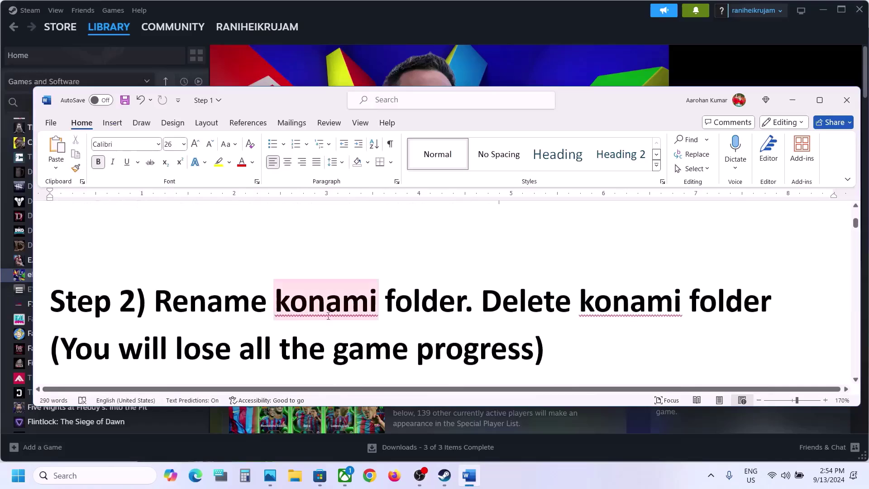
pyautogui.moveTo(285, 306); pyautogui.dragTo(462, 308)
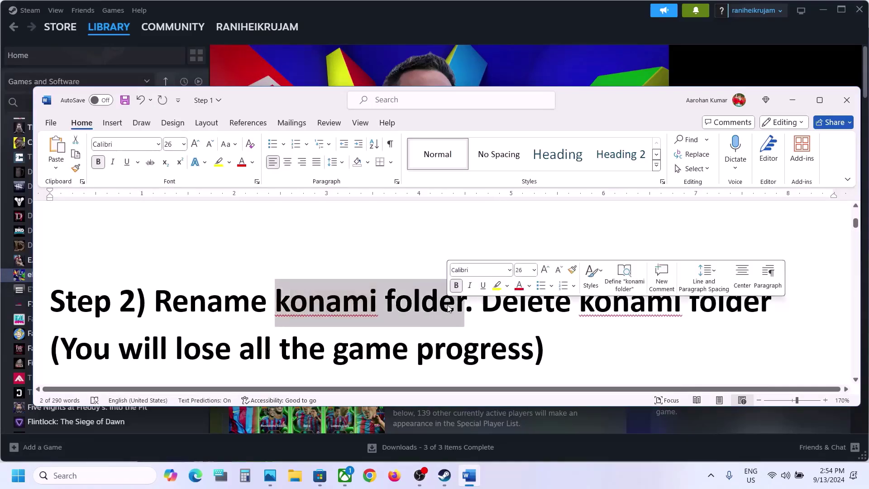
pyautogui.click(478, 314)
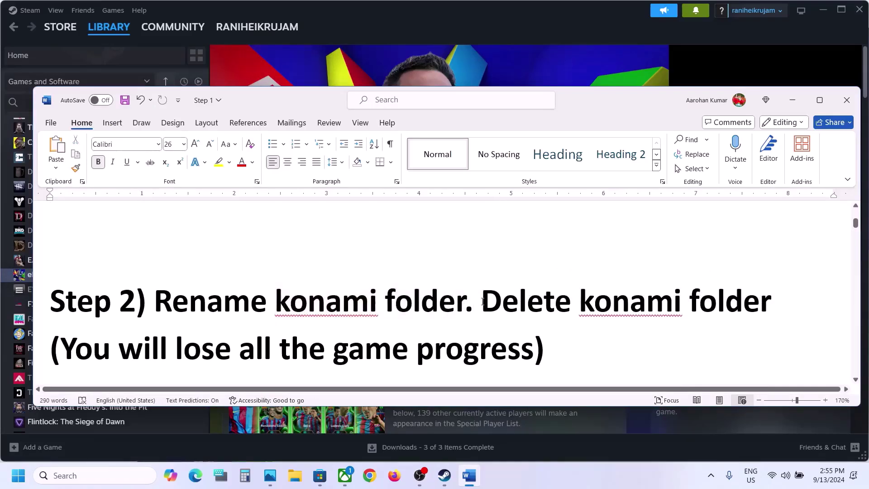
pyautogui.moveTo(67, 355); pyautogui.dragTo(535, 358)
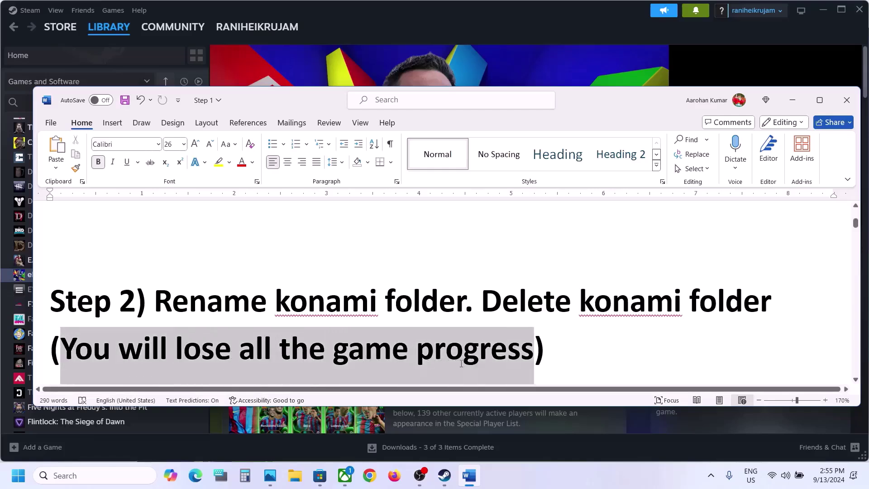
pyautogui.click(325, 362)
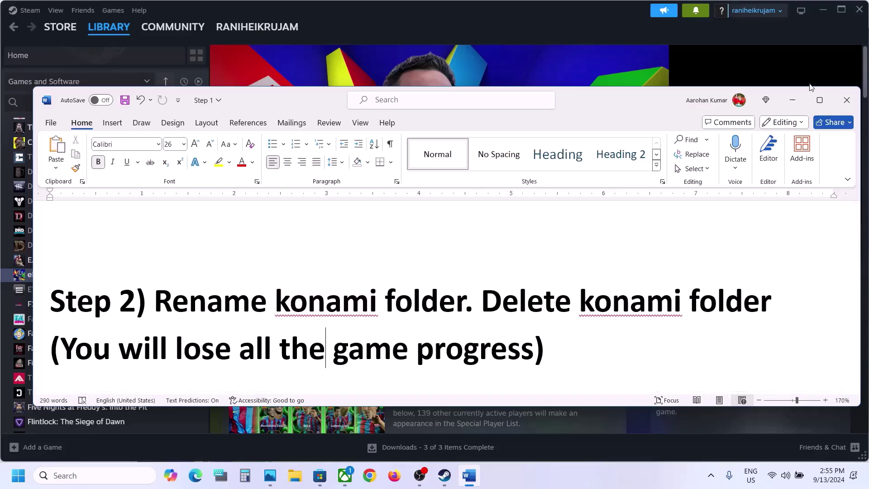
# Step: Minimize the notes, open the Documents folder in File Explorer, and copy the KONAMI folder
pyautogui.click(793, 100)
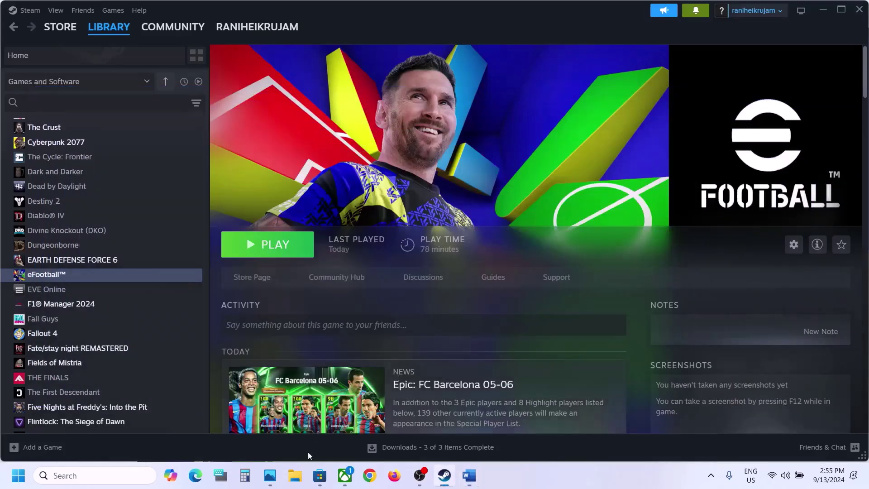
pyautogui.click(295, 476)
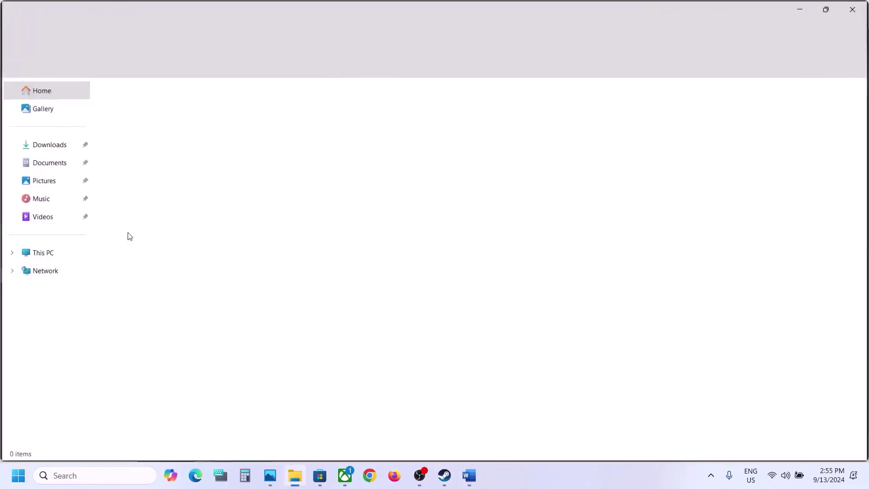
pyautogui.click(47, 163)
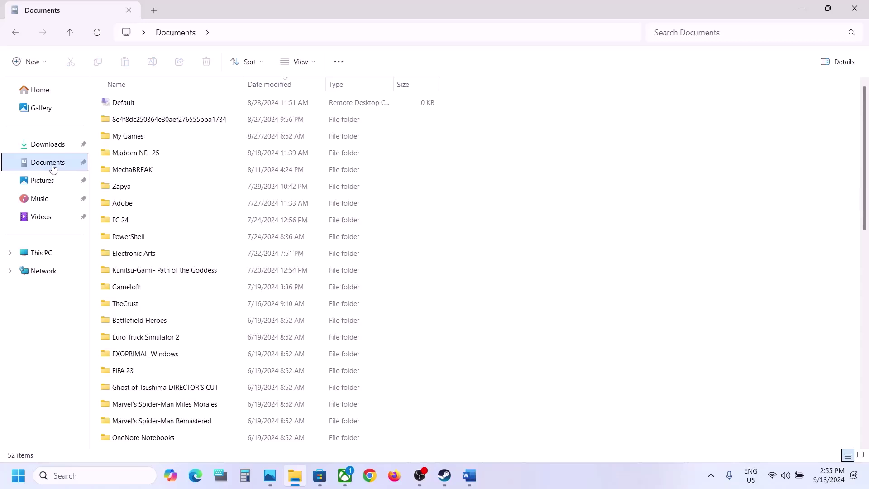
pyautogui.click(176, 321)
pyautogui.press('k')
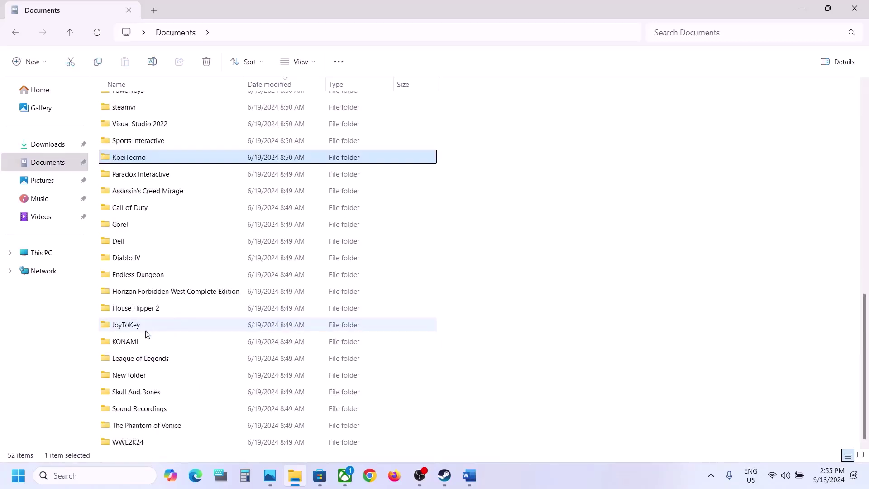
pyautogui.click(143, 345)
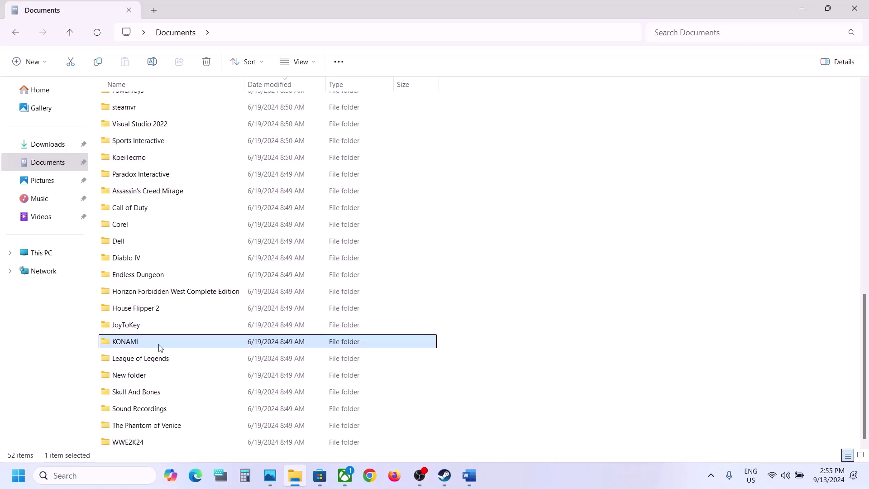
pyautogui.rightClick(157, 343)
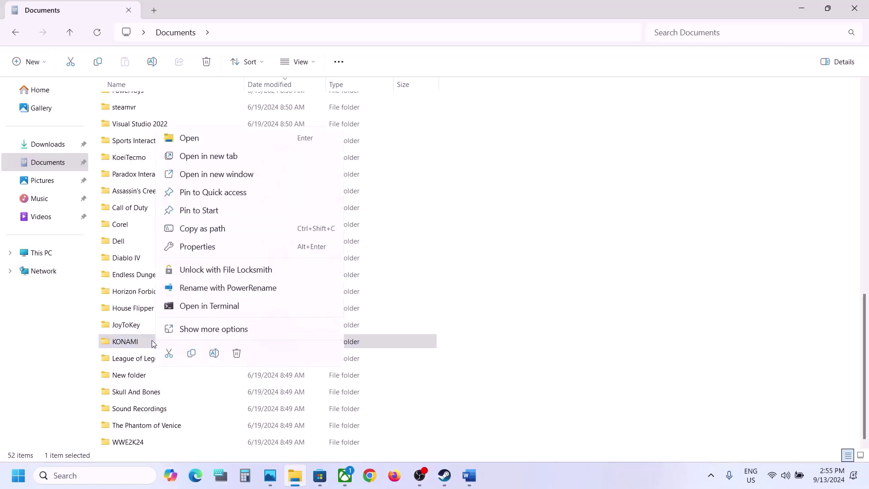
pyautogui.click(192, 354)
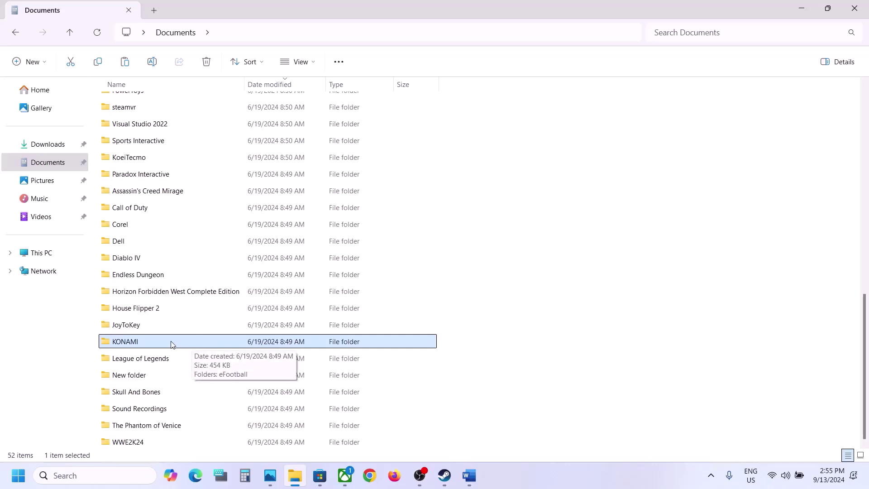
# Step: Rename the KONAMI folder in Documents to KONAMI.old
pyautogui.rightClick(171, 344)
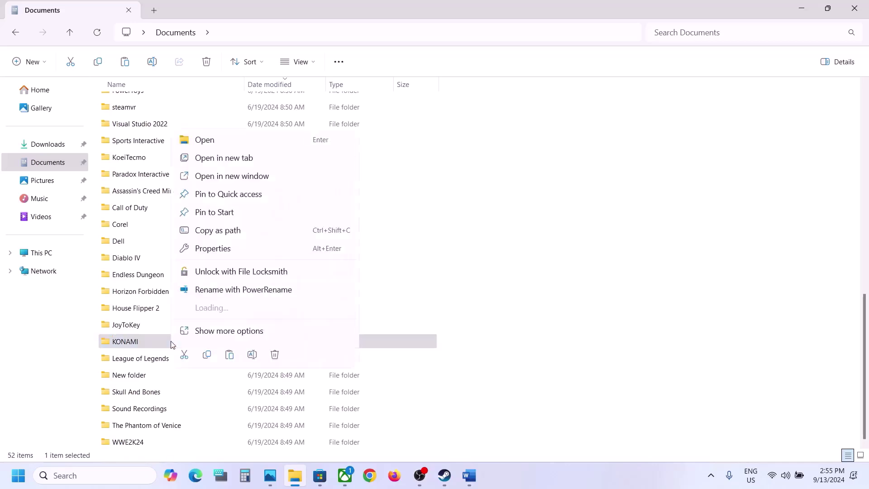
pyautogui.click(251, 356)
pyautogui.click(143, 342)
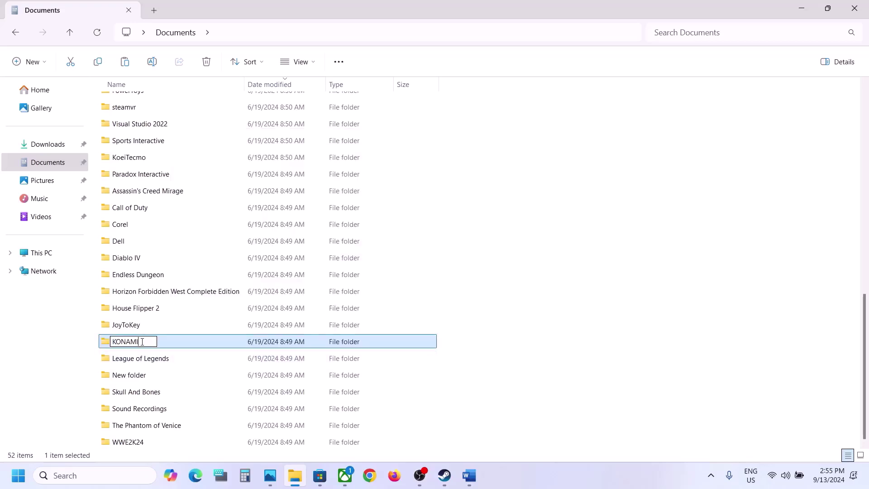
pyautogui.write('.g')
pyautogui.click(568, 391)
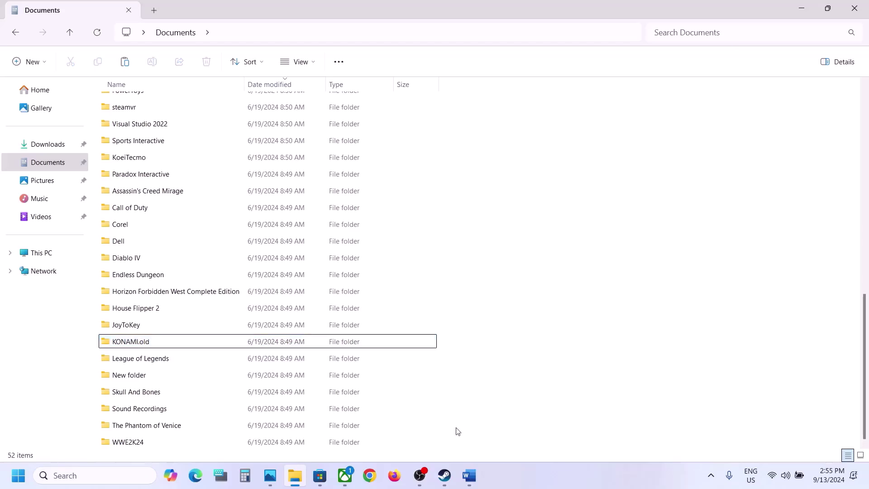
# Step: Check the eFootball page in Steam, return to File Explorer, and delete the KONAMI.old folder from Documents
pyautogui.click(444, 475)
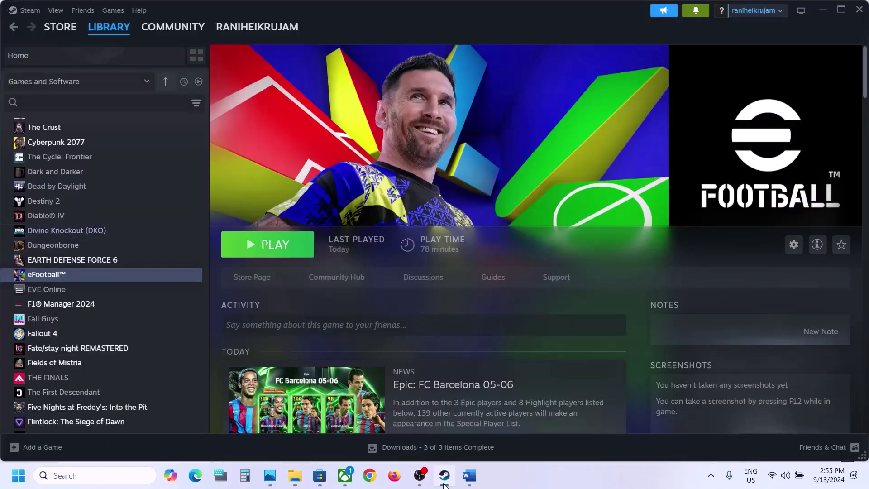
pyautogui.click(444, 483)
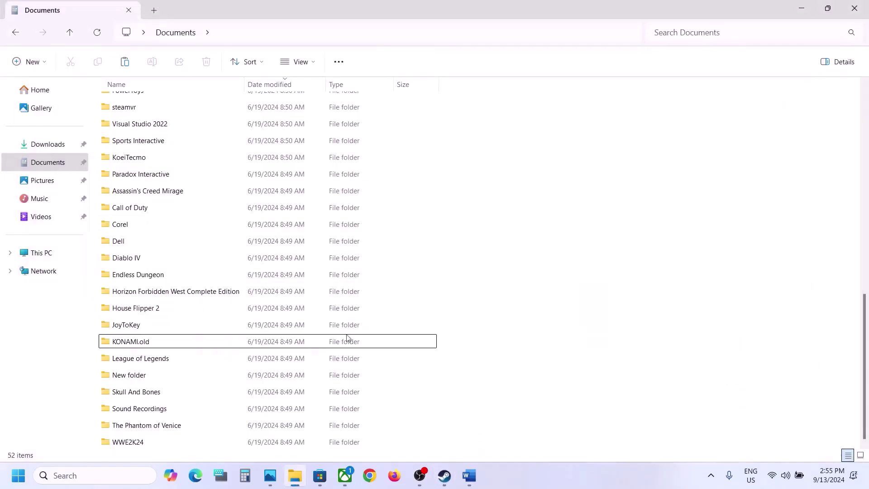
pyautogui.rightClick(157, 349)
pyautogui.click(136, 342)
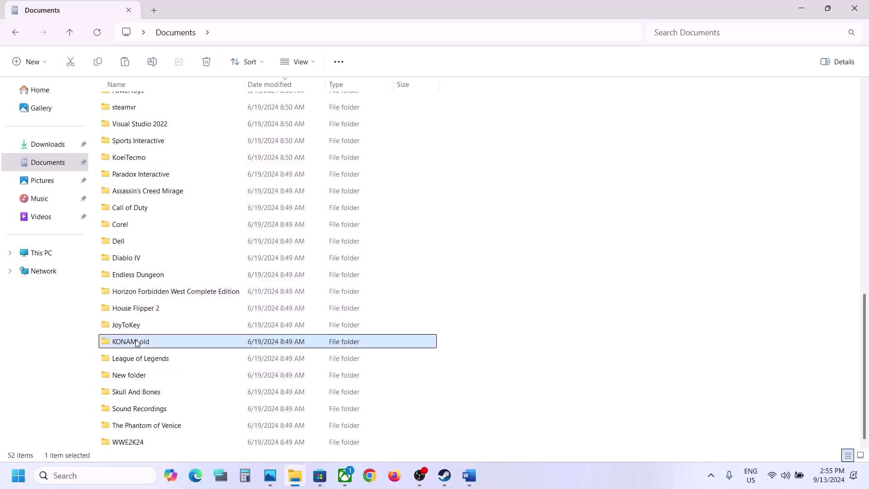
pyautogui.rightClick(136, 342)
pyautogui.click(239, 352)
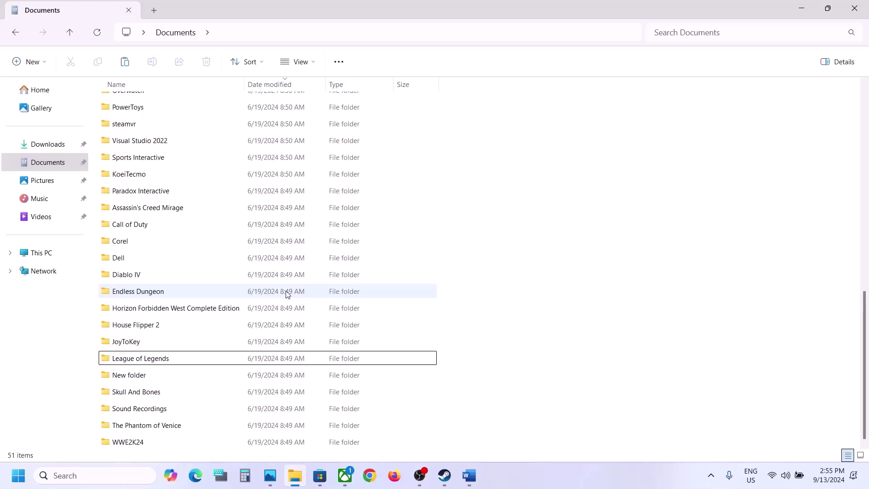
# Step: Switch to the Word notes and select the path C:\ProgramData\KONAMI\ in Step 3
pyautogui.click(469, 476)
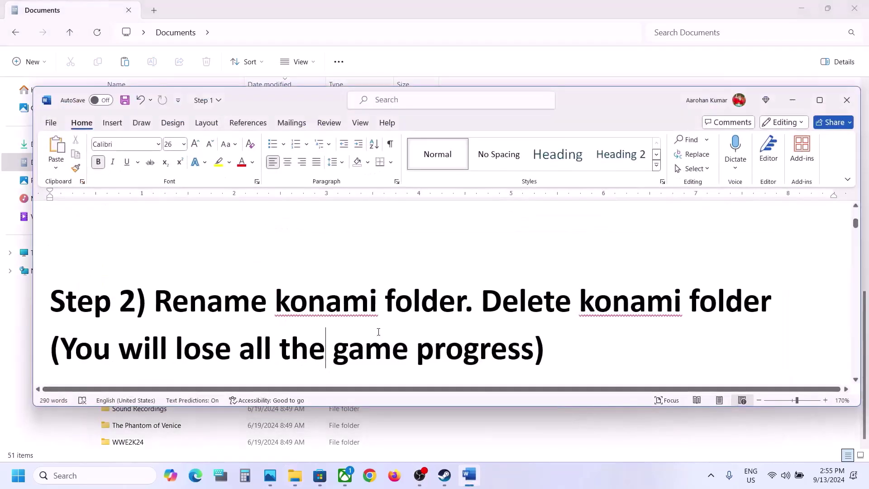
pyautogui.scroll(-4, 300, 314)
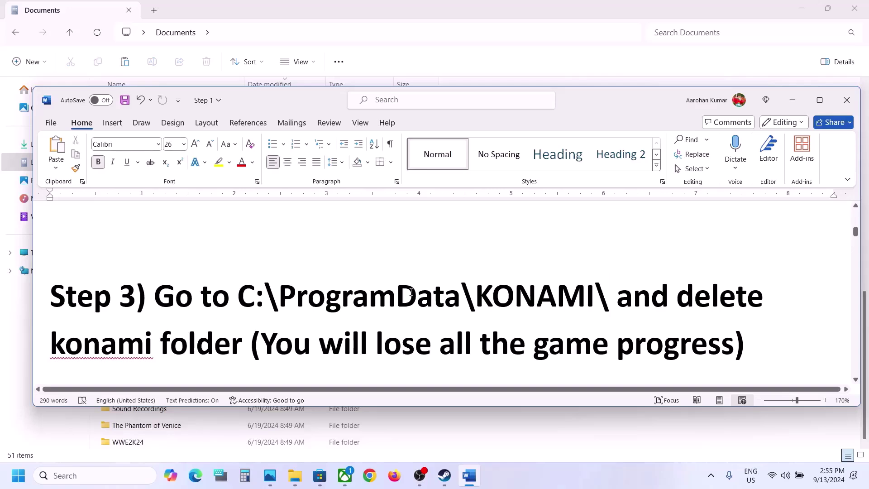
pyautogui.doubleClick(411, 292)
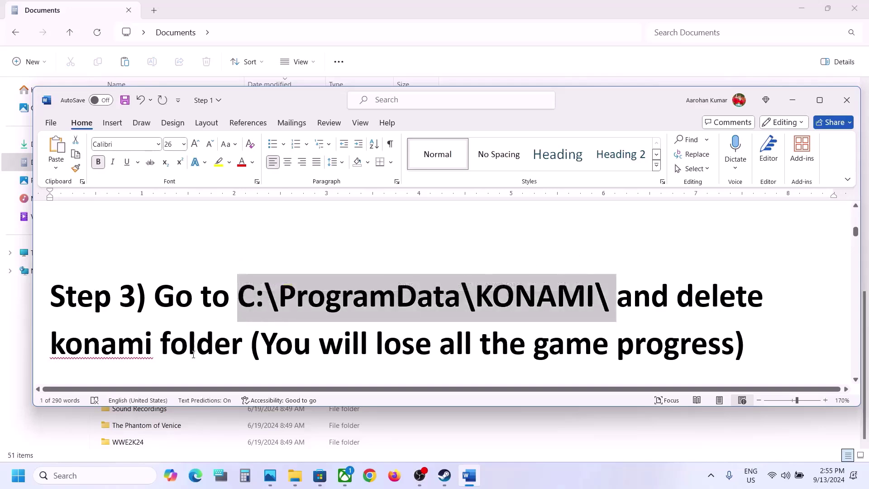
# Step: Switch back to File Explorer, open the OS (C:) drive from This PC, and select the ProgramData folder
pyautogui.click(438, 21)
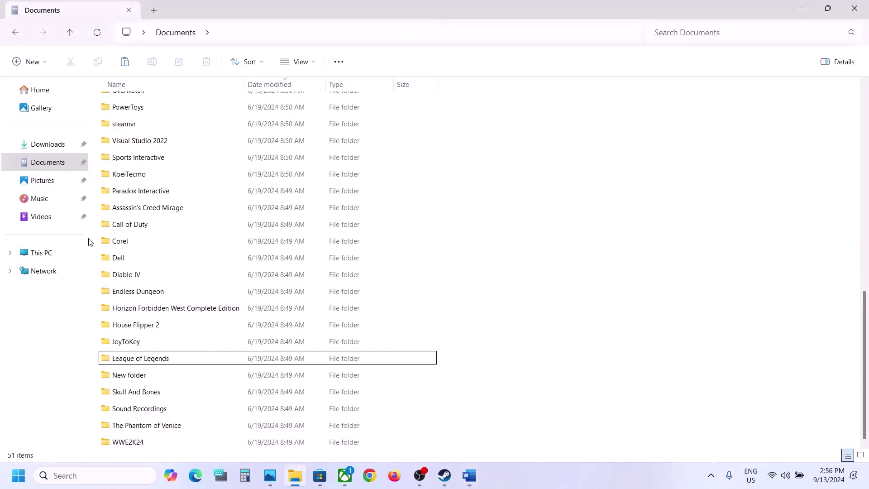
pyautogui.click(53, 252)
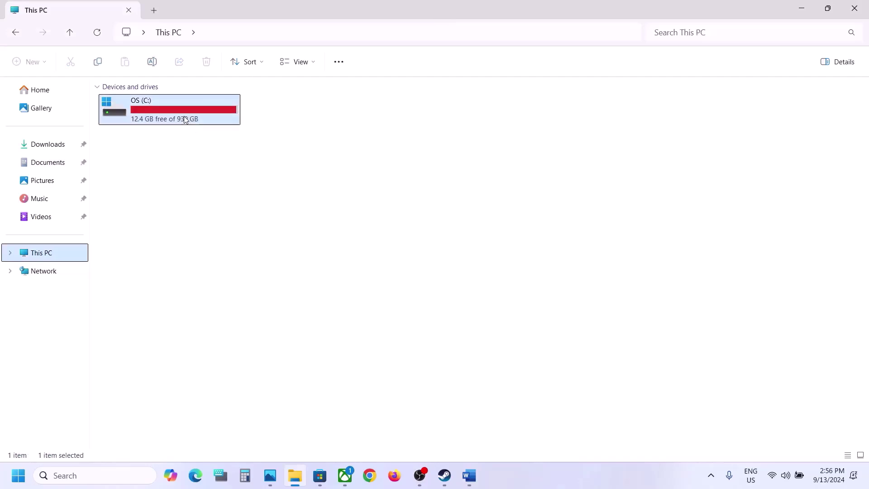
pyautogui.doubleClick(184, 116)
pyautogui.scroll(-1, 188, 302)
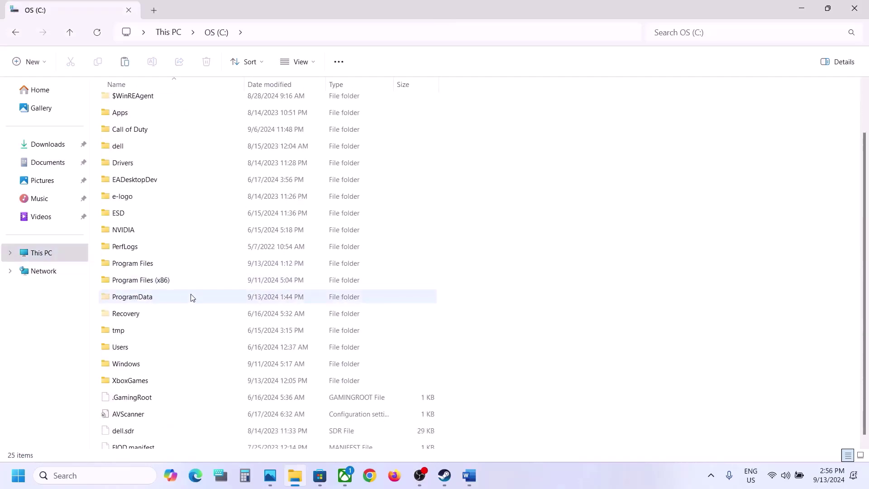
pyautogui.click(153, 303)
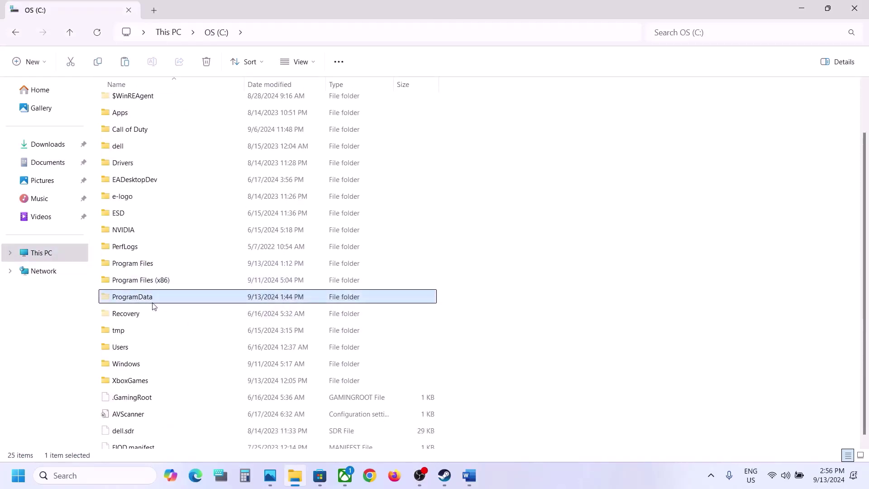
# Step: Check that hidden items are set to show, and open the ProgramData folder on the C: drive
pyautogui.click(312, 64)
pyautogui.moveTo(311, 275)
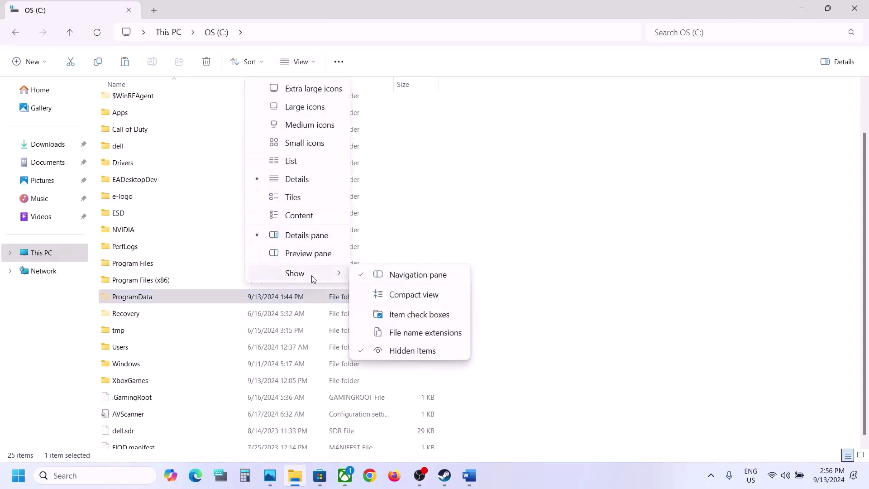
pyautogui.click(164, 301)
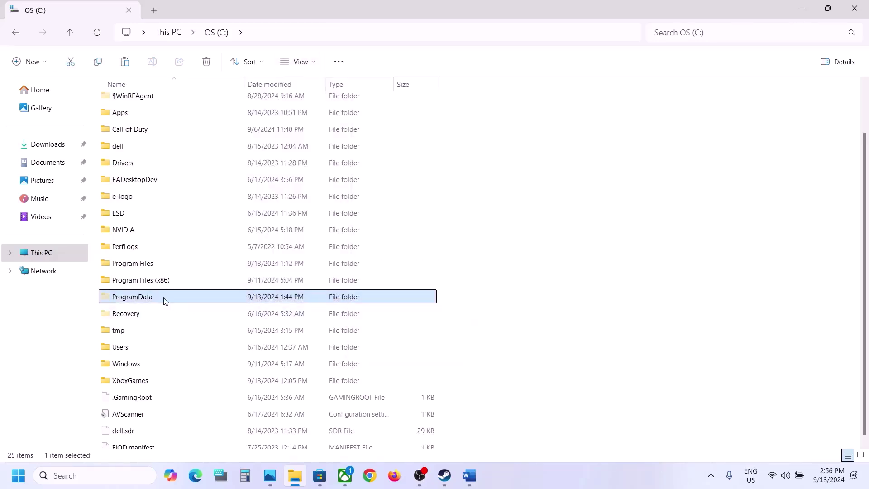
pyautogui.doubleClick(164, 297)
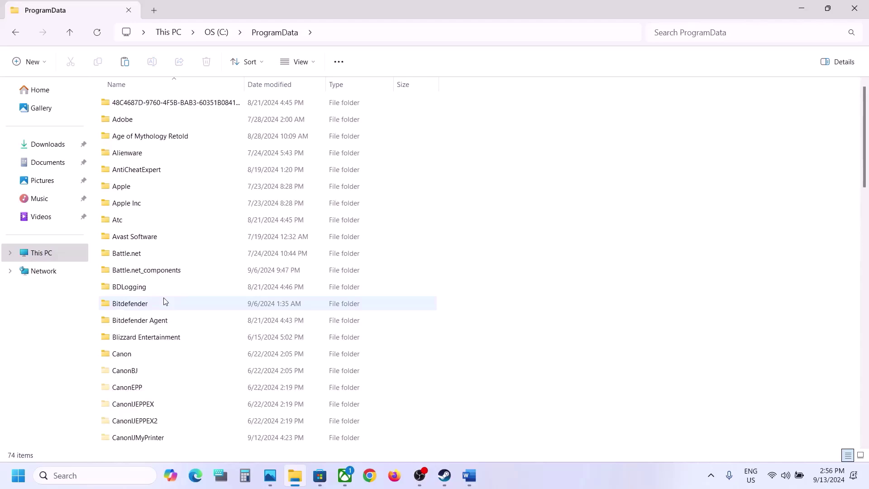
# Step: Find the KONAMI folder inside ProgramData and delete it
pyautogui.click(154, 307)
pyautogui.press('k')
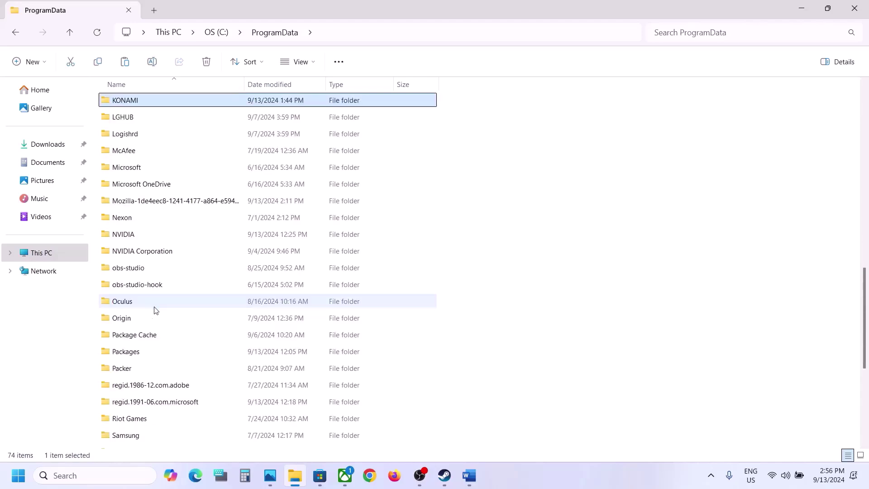
pyautogui.rightClick(139, 103)
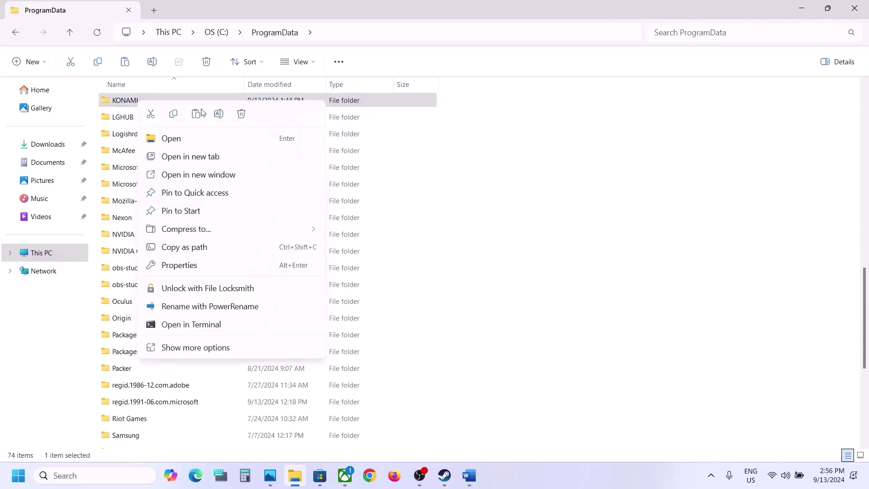
pyautogui.click(242, 114)
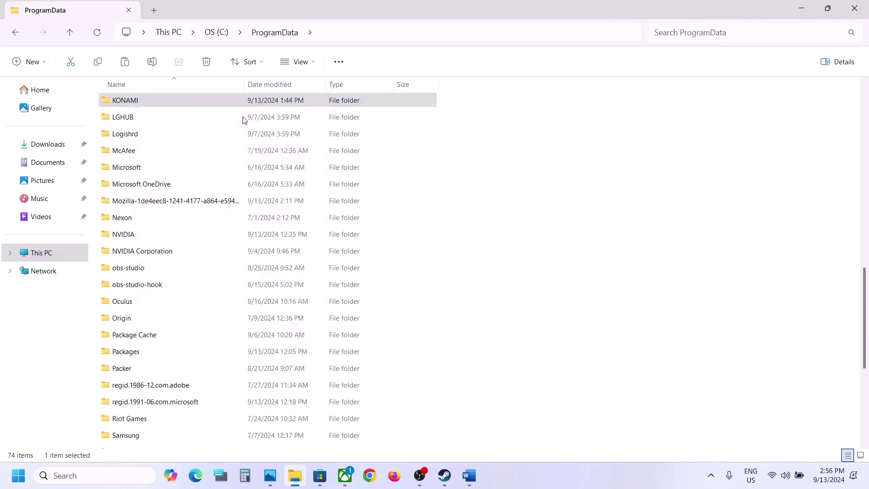
# Step: Check the eFootball page in Steam, and go to Step 4 in the maximized Word notes
pyautogui.click(445, 477)
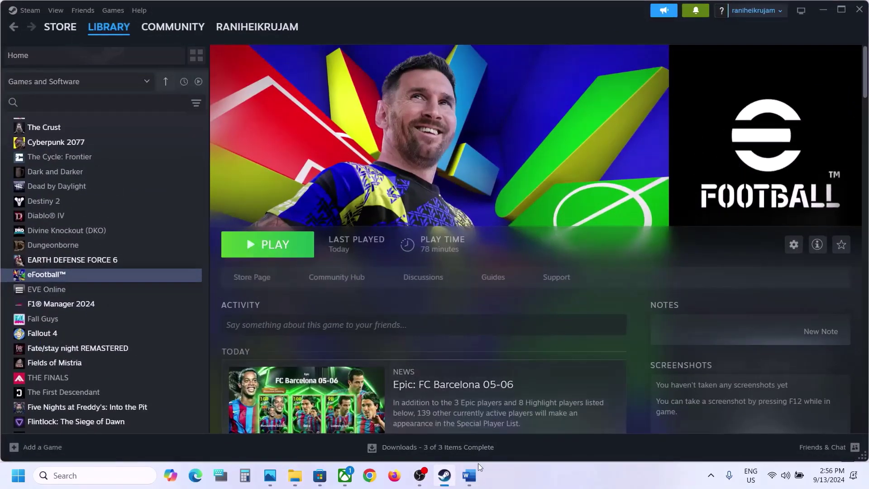
pyautogui.click(477, 465)
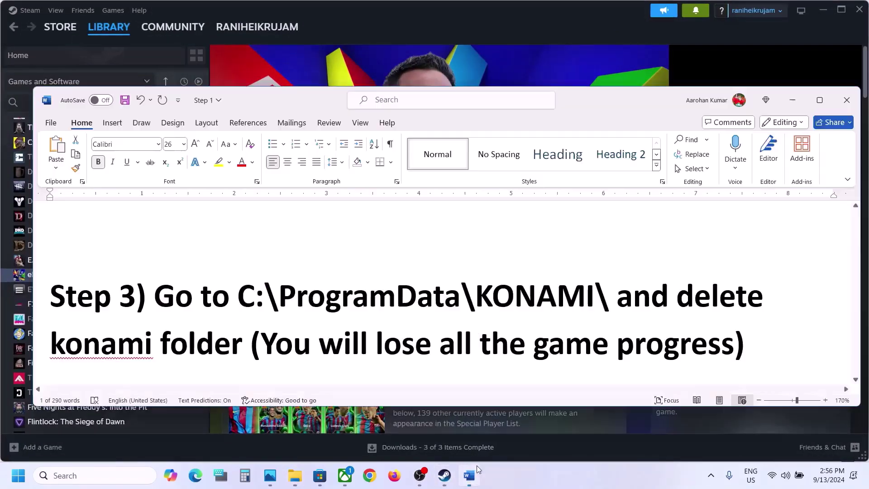
pyautogui.click(820, 100)
pyautogui.scroll(-5, 375, 269)
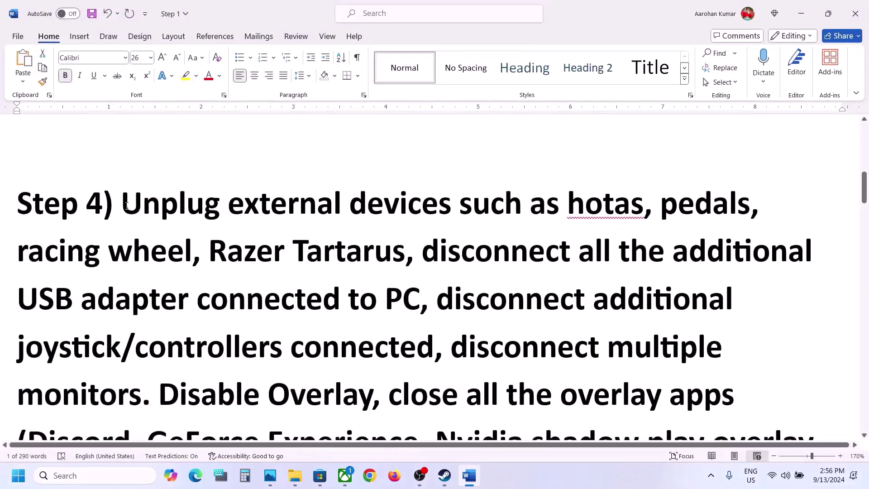
# Step: Highlight the Step 4 instructions on disconnecting additional controllers and multiple monitors, and the words Disable Overlay
pyautogui.moveTo(127, 206); pyautogui.dragTo(434, 349)
pyautogui.scroll(-2, 434, 347)
pyautogui.scroll(-1, 434, 346)
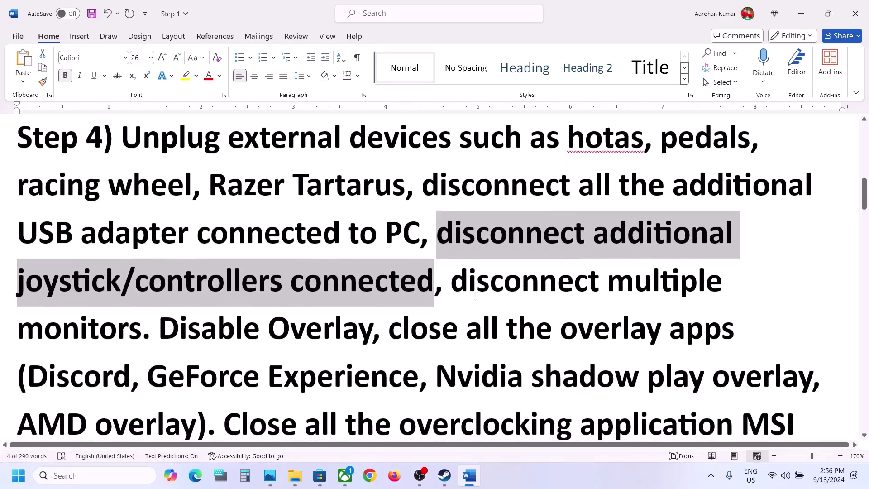
pyautogui.moveTo(455, 283); pyautogui.dragTo(145, 327)
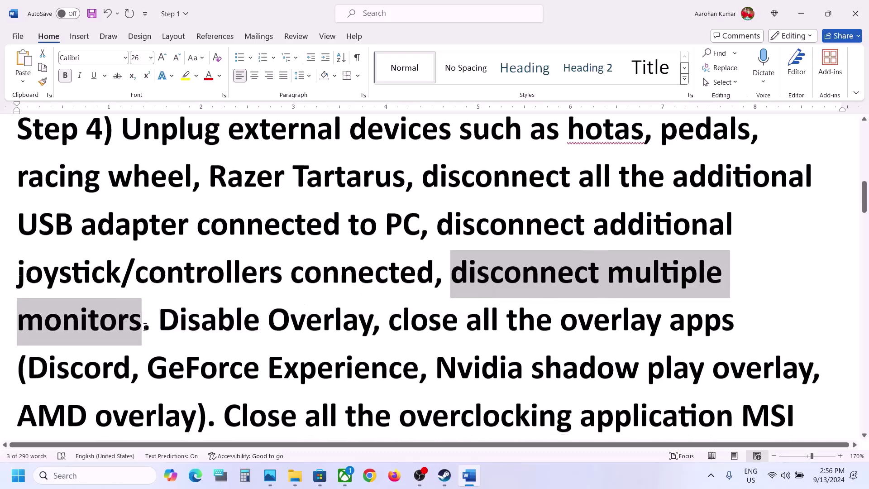
pyautogui.scroll(-3, 163, 266)
pyautogui.moveTo(163, 265); pyautogui.dragTo(368, 267)
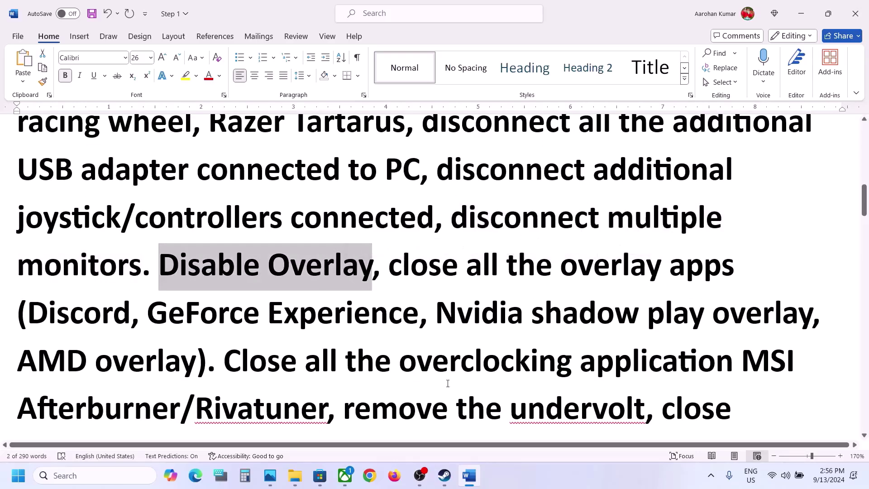
# Step: Switch to Steam, turn off the Steam Overlay while in-game in the eFootball properties, and close them
pyautogui.click(446, 479)
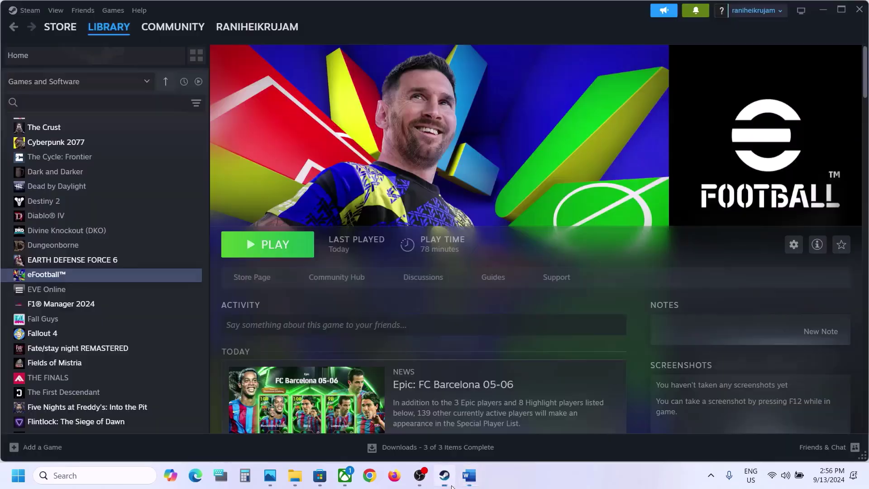
pyautogui.rightClick(153, 271)
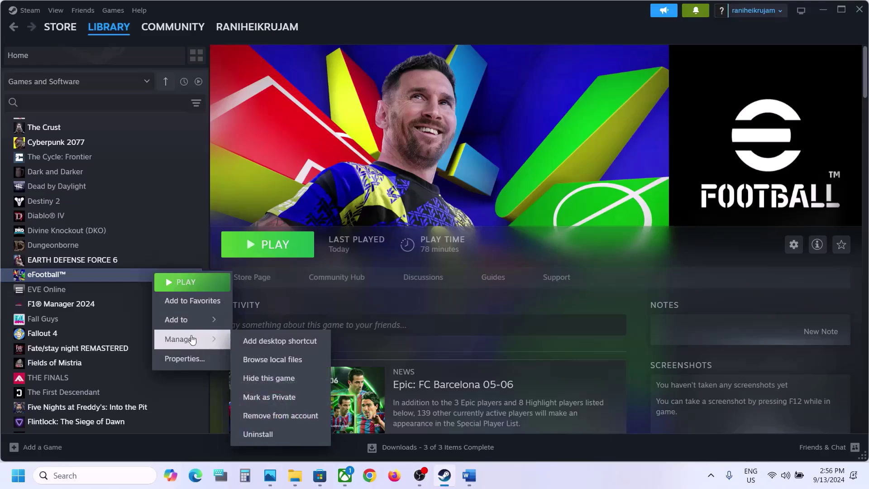
pyautogui.click(189, 359)
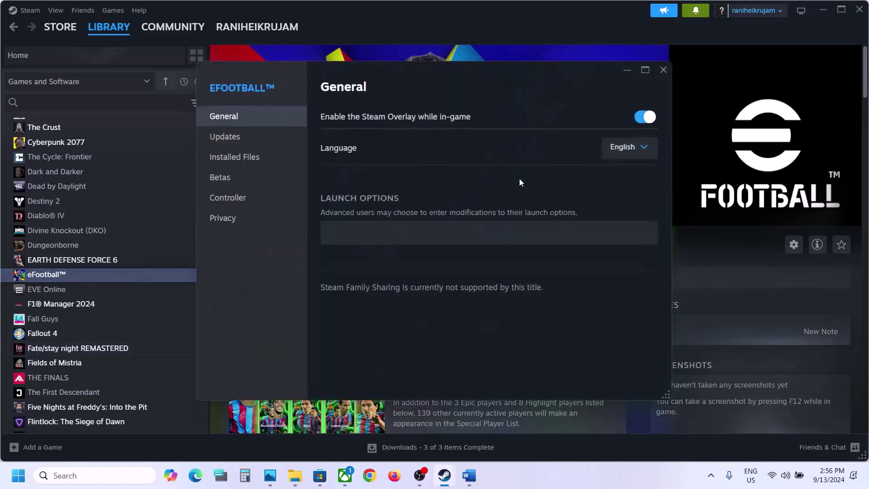
pyautogui.click(640, 119)
pyautogui.click(664, 71)
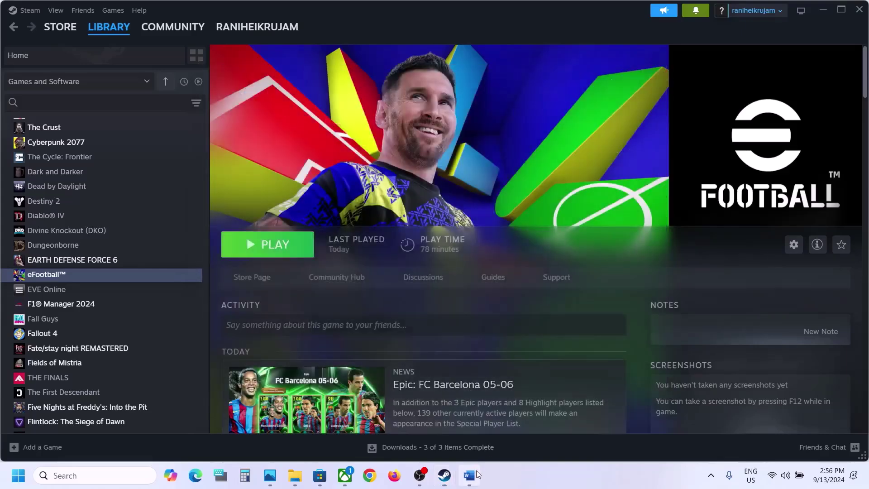
# Step: Return to the Word notes and highlight Discord, GeForce Experience, and the full instruction to close all overlay apps
pyautogui.click(471, 475)
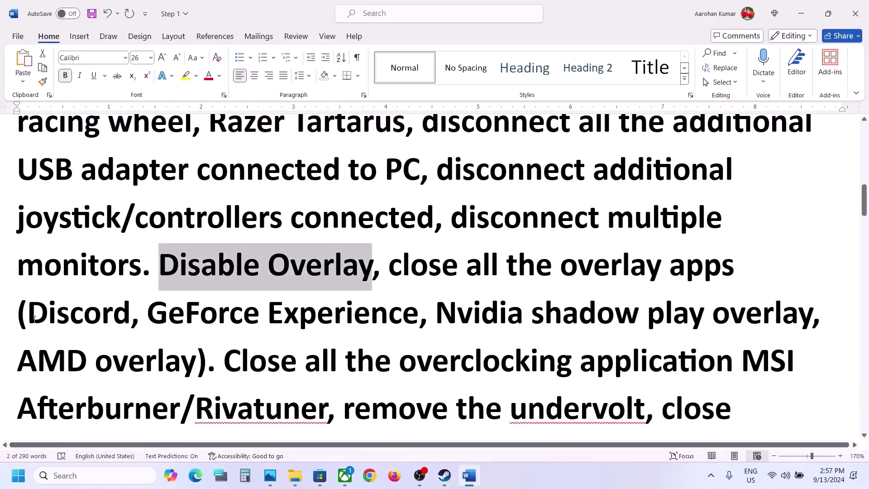
pyautogui.moveTo(54, 312); pyautogui.dragTo(131, 308)
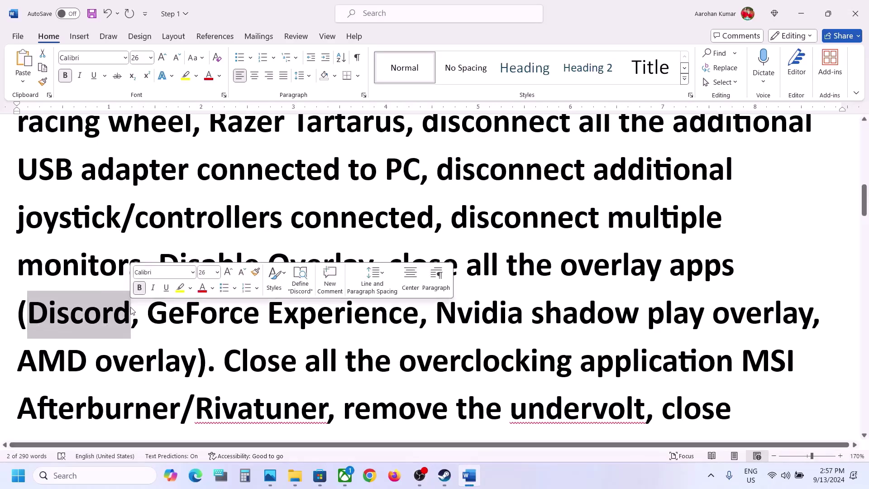
pyautogui.moveTo(149, 313); pyautogui.dragTo(363, 326)
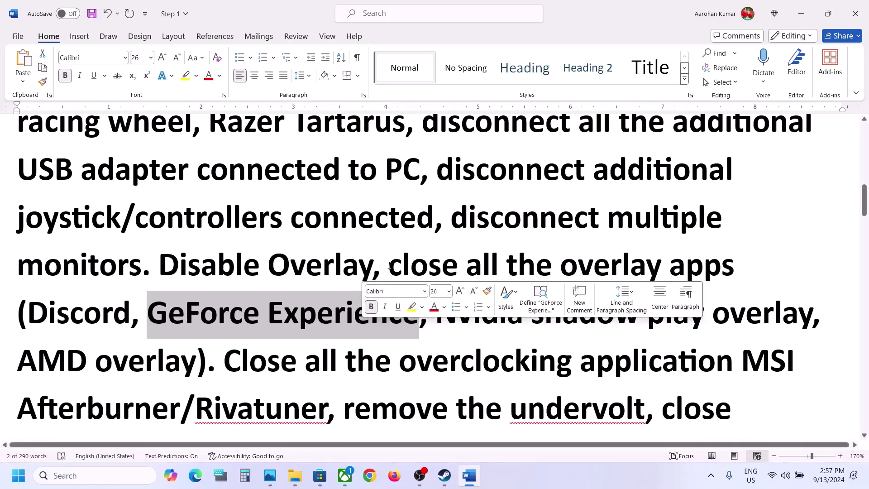
pyautogui.moveTo(389, 265); pyautogui.dragTo(209, 358)
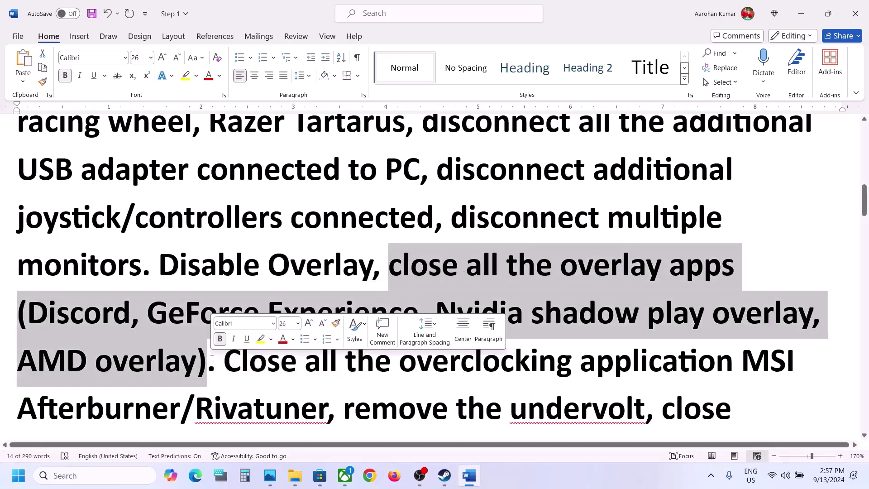
# Step: Highlight the Step 4 instruction to close overclocking applications such as MSI Afterburner/Rivatuner
pyautogui.scroll(-2, 212, 358)
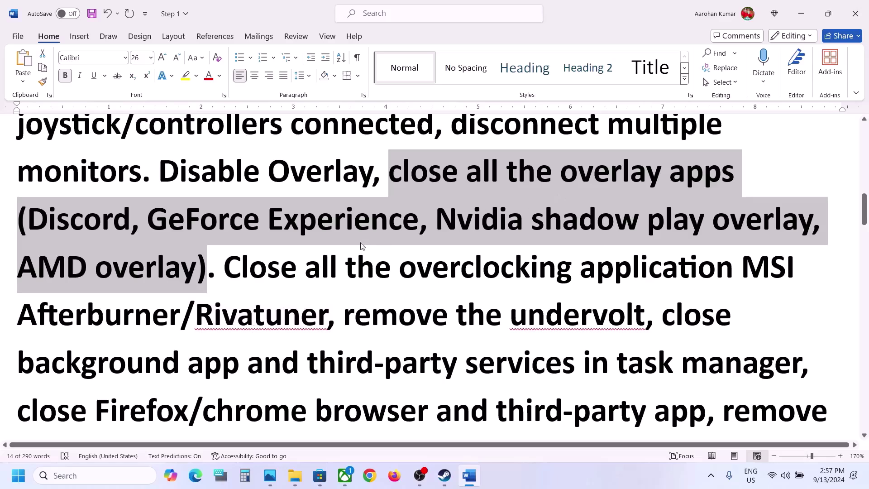
pyautogui.moveTo(228, 270); pyautogui.dragTo(611, 255)
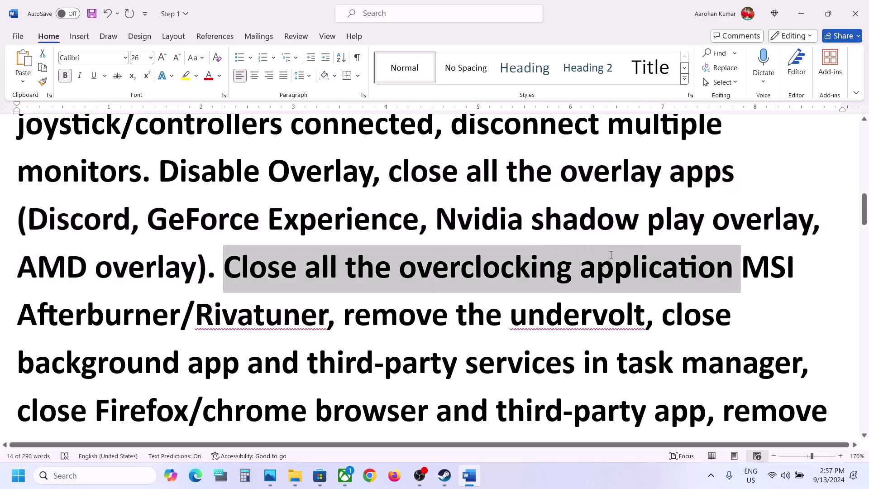
pyautogui.moveTo(666, 261); pyautogui.dragTo(327, 302)
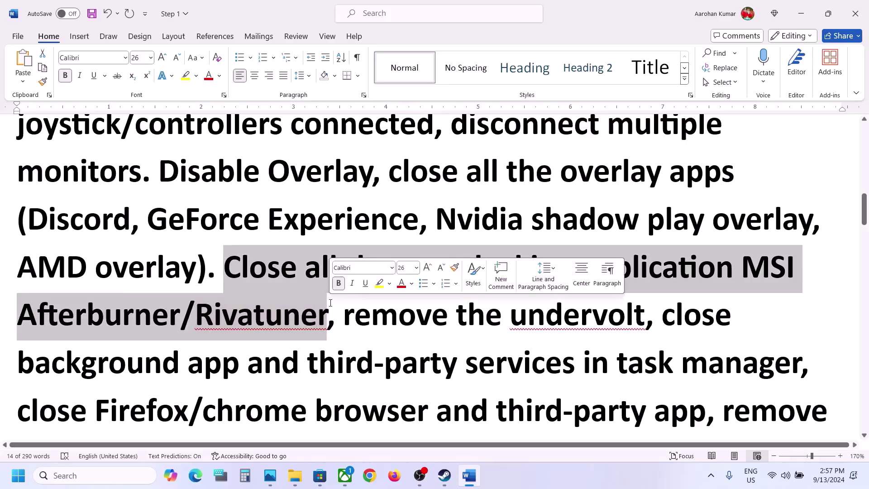
pyautogui.click(445, 270)
pyautogui.moveTo(411, 271); pyautogui.dragTo(738, 271)
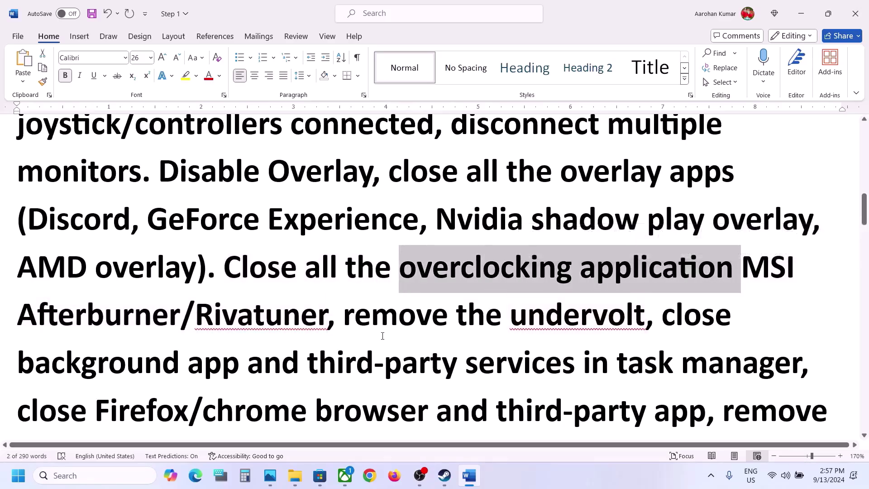
# Step: Highlight the Step 4 instructions to remove the undervolt and close background apps and third-party services
pyautogui.moveTo(351, 311); pyautogui.dragTo(570, 312)
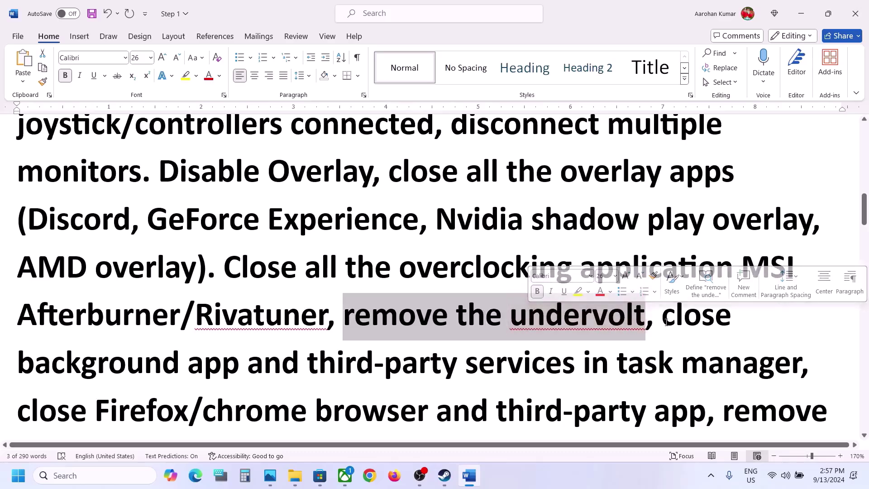
pyautogui.moveTo(664, 317); pyautogui.dragTo(644, 371)
pyautogui.scroll(-1, 588, 398)
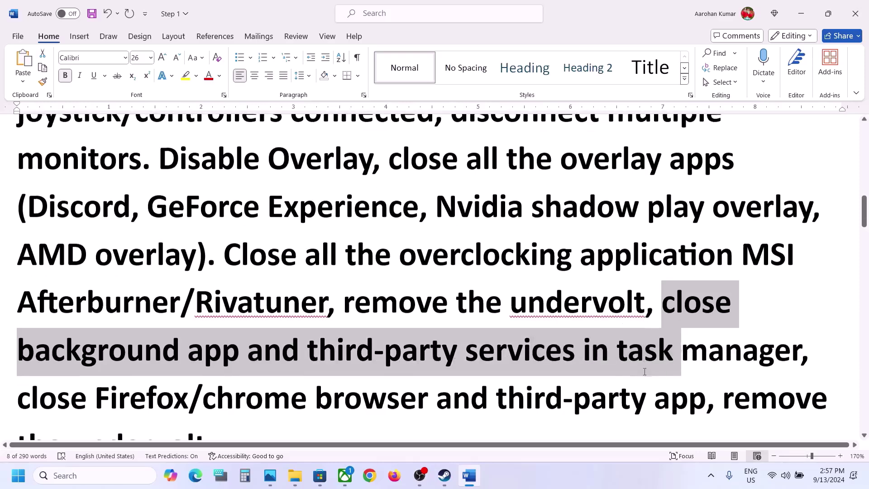
# Step: Open Task Manager, end the first Canva background process, and close Task Manager
pyautogui.rightClick(18, 476)
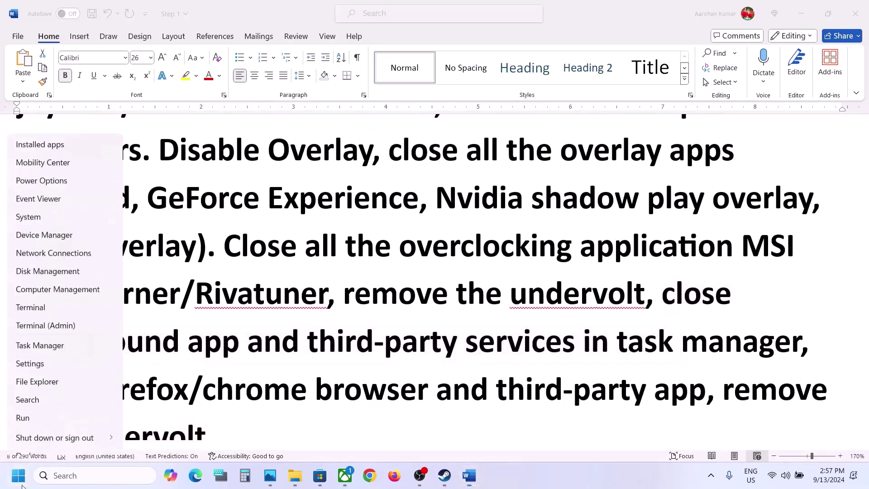
pyautogui.click(39, 335)
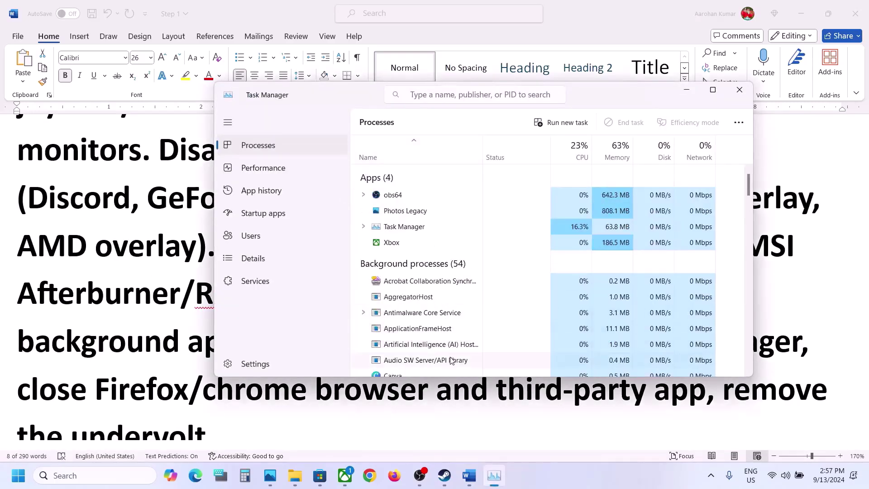
pyautogui.scroll(-3, 451, 341)
pyautogui.scroll(-2, 449, 335)
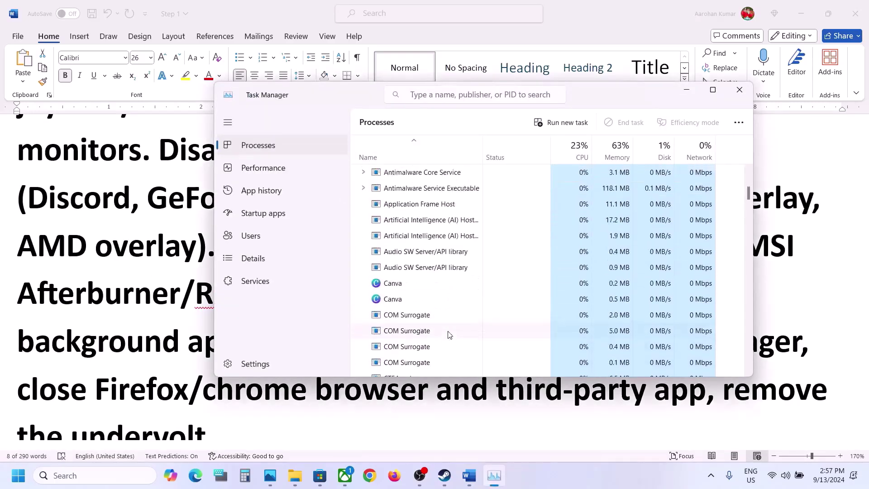
pyautogui.rightClick(429, 272)
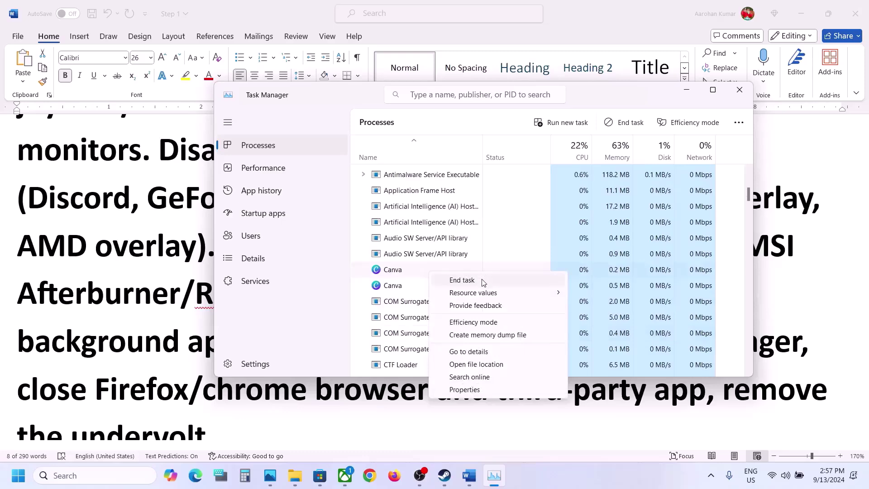
pyautogui.click(482, 281)
pyautogui.click(739, 90)
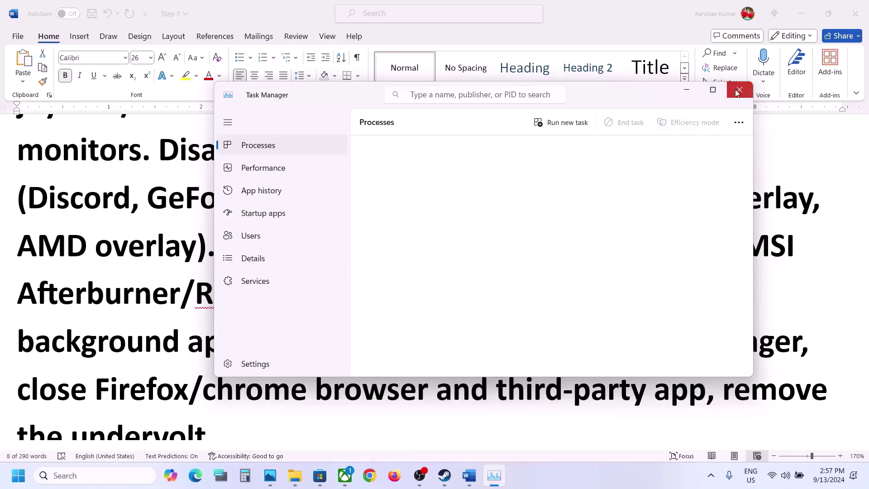
# Step: Highlight the Step 4 note about the Firefox/Chrome browser and third-party apps, and the Step 5 instruction to close OneDrive/Google Drive
pyautogui.scroll(-1, 415, 325)
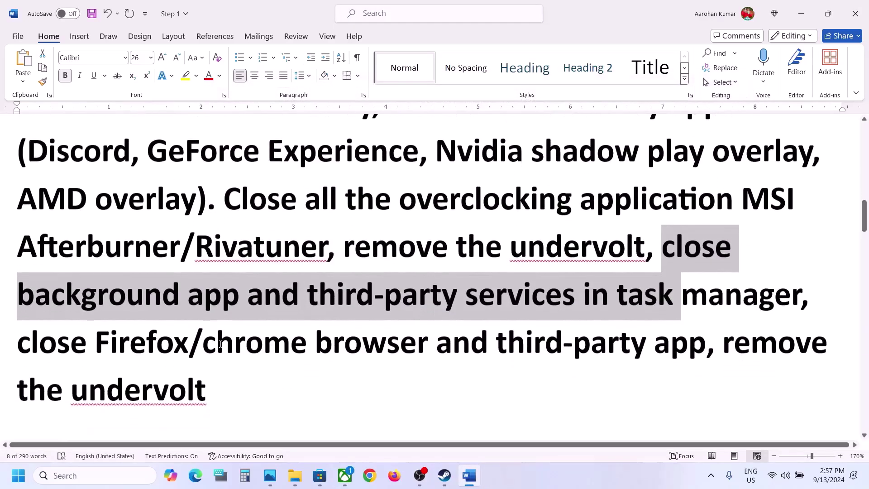
pyautogui.moveTo(95, 342); pyautogui.dragTo(652, 337)
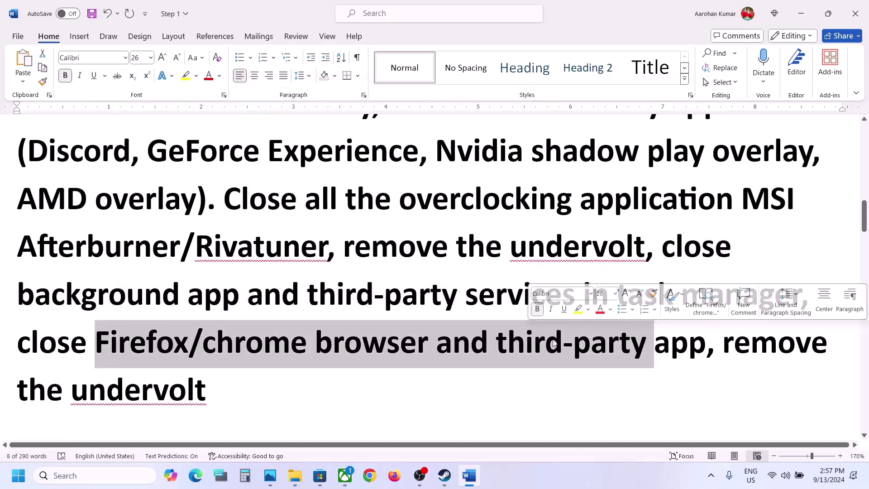
pyautogui.scroll(-4, 320, 382)
pyautogui.scroll(-2, 320, 381)
pyautogui.scroll(2, 301, 355)
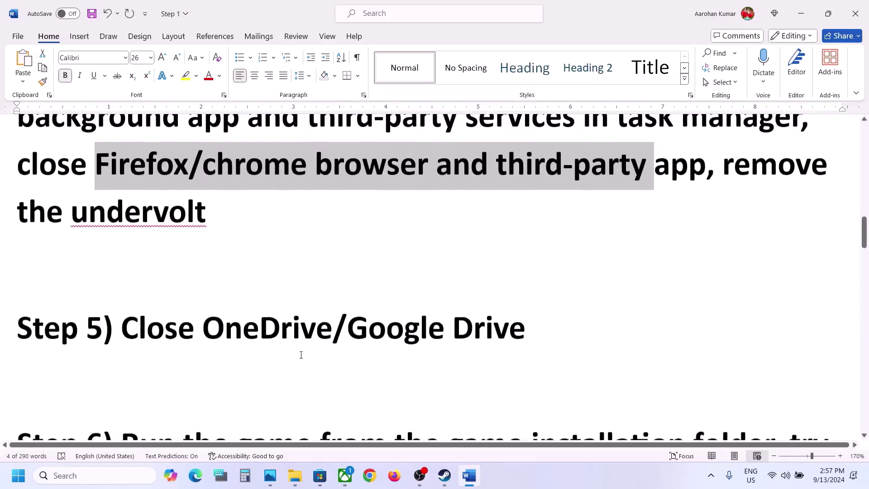
pyautogui.moveTo(164, 339); pyautogui.dragTo(493, 337)
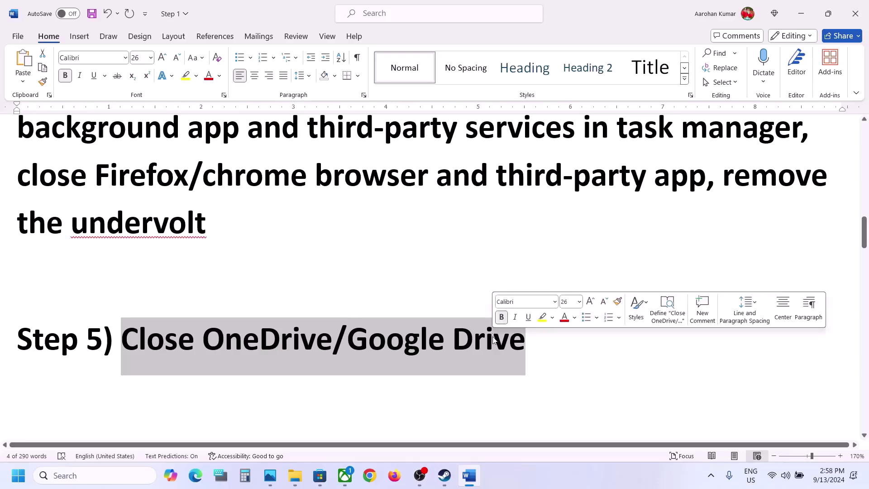
# Step: Highlight the Step 6 instruction to run the game from the game installation folder
pyautogui.scroll(-5, 491, 337)
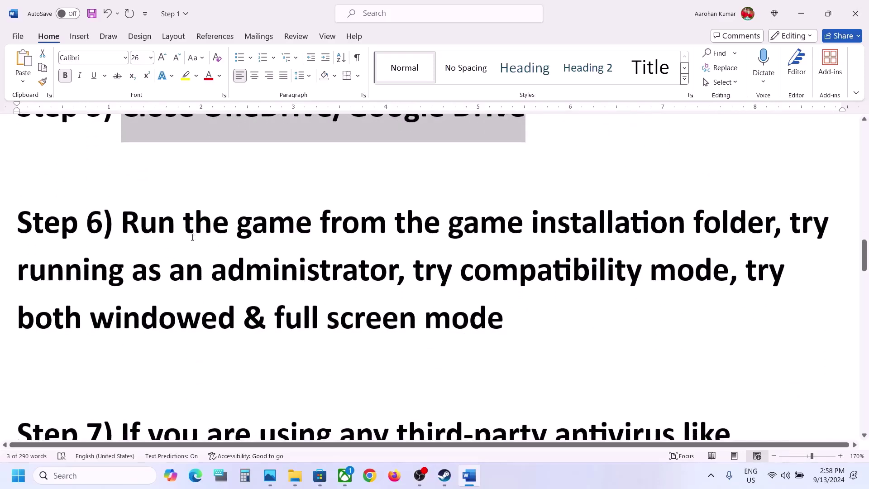
pyautogui.moveTo(145, 228); pyautogui.dragTo(531, 213)
# Step: Switch to the Steam library and browse the local files of eFootball
pyautogui.click(444, 476)
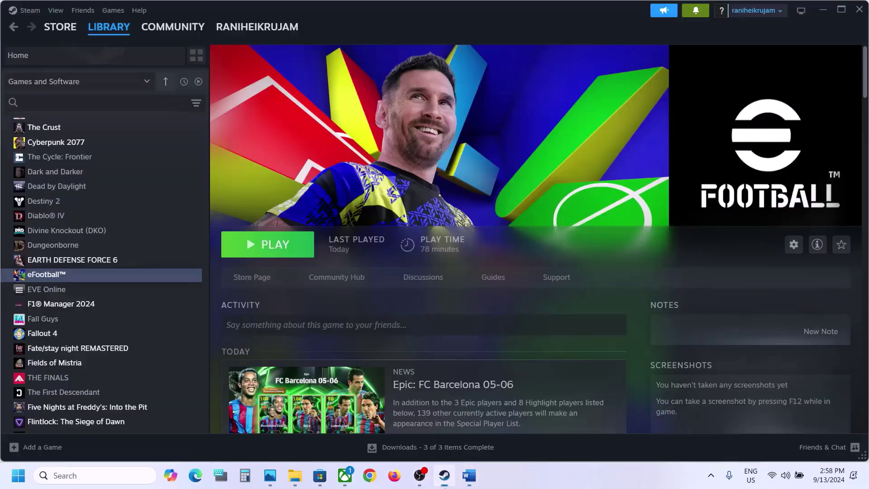
pyautogui.rightClick(102, 279)
pyautogui.moveTo(155, 349)
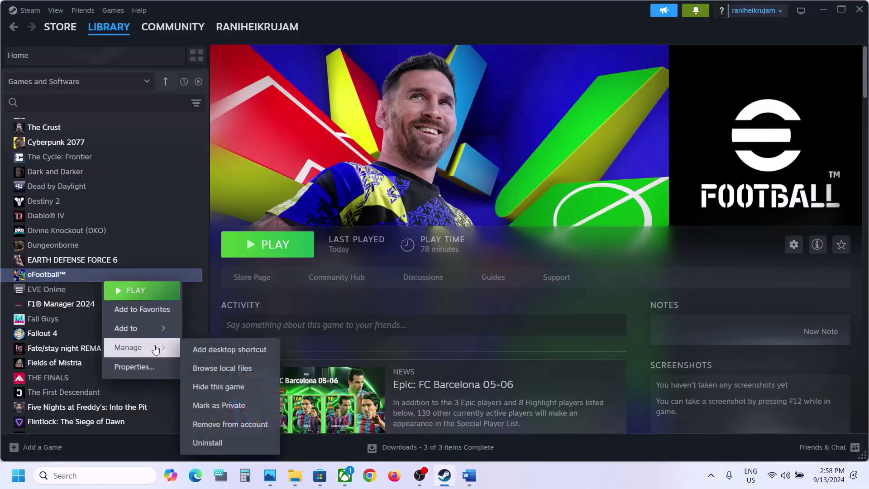
pyautogui.click(243, 368)
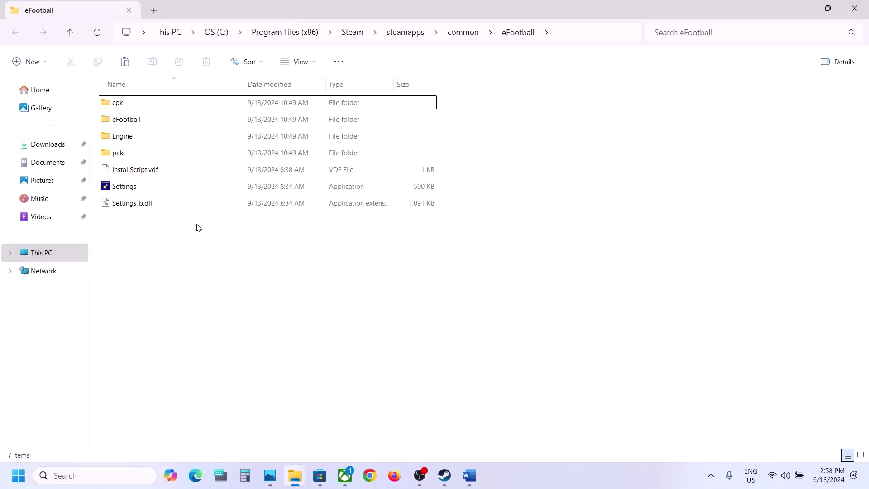
# Step: Open the eFootball, Binaries and Win64 subfolders and select the eFootball application
pyautogui.click(134, 123)
pyautogui.doubleClick(134, 126)
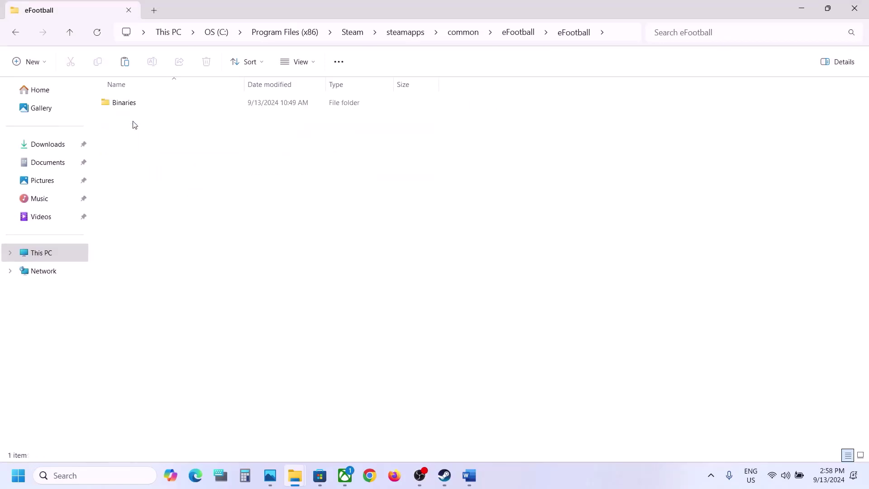
pyautogui.doubleClick(136, 109)
pyautogui.doubleClick(145, 106)
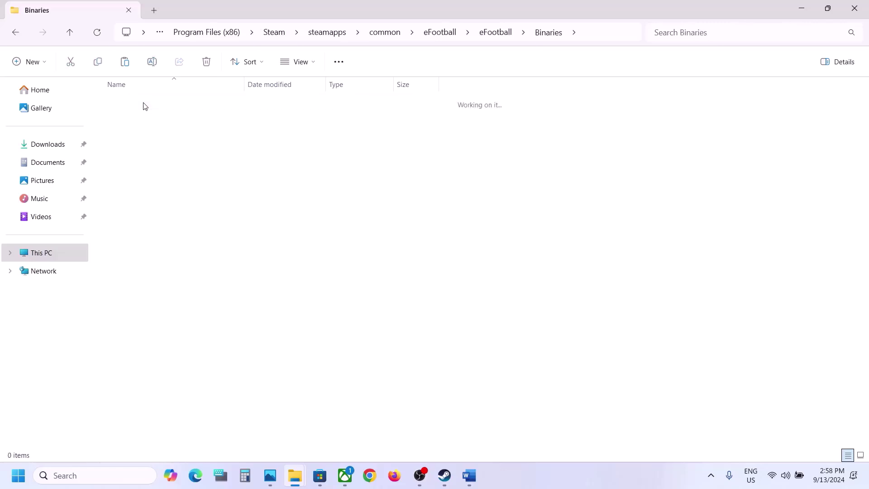
pyautogui.click(146, 107)
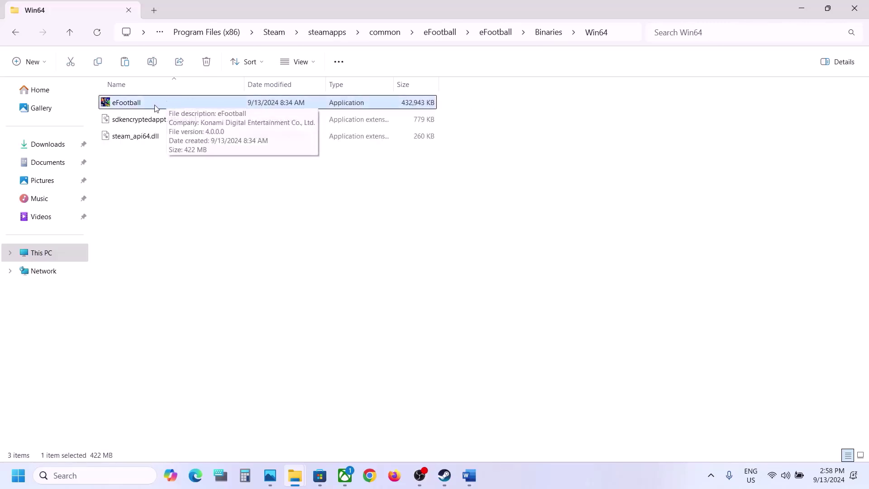
# Step: Set the eFootball application to run as an administrator in its compatibility properties and apply the change
pyautogui.rightClick(155, 107)
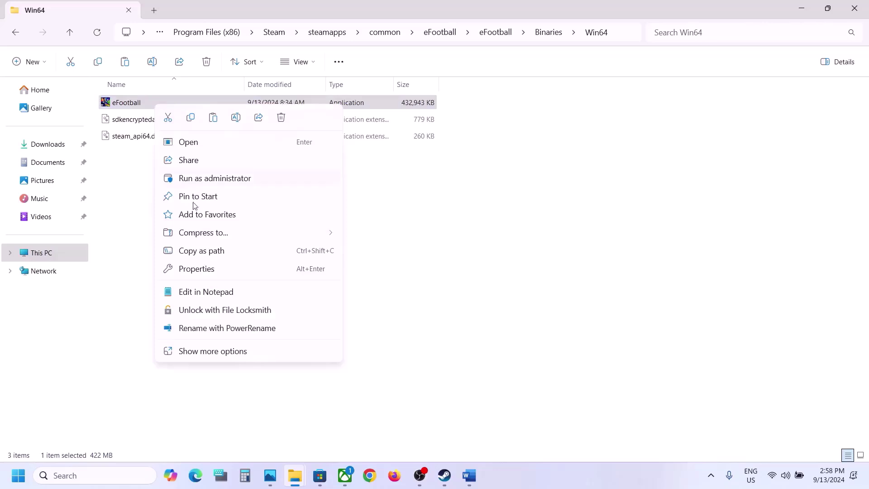
pyautogui.click(195, 268)
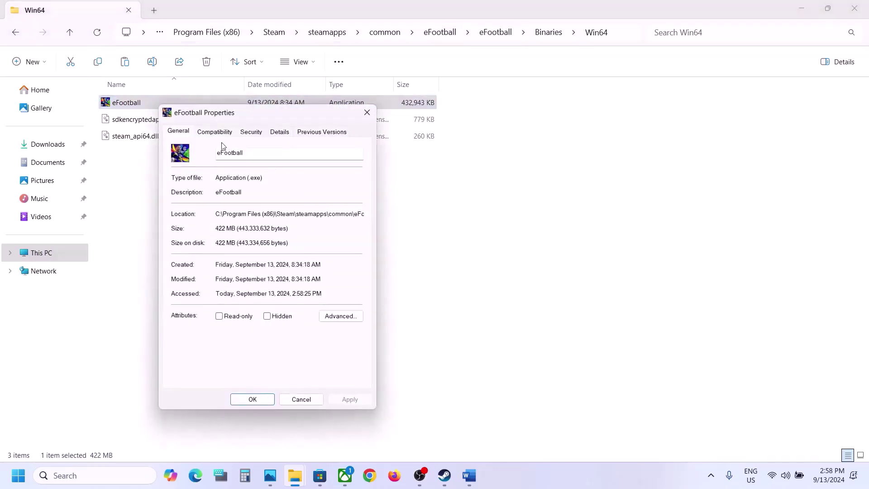
pyautogui.click(215, 132)
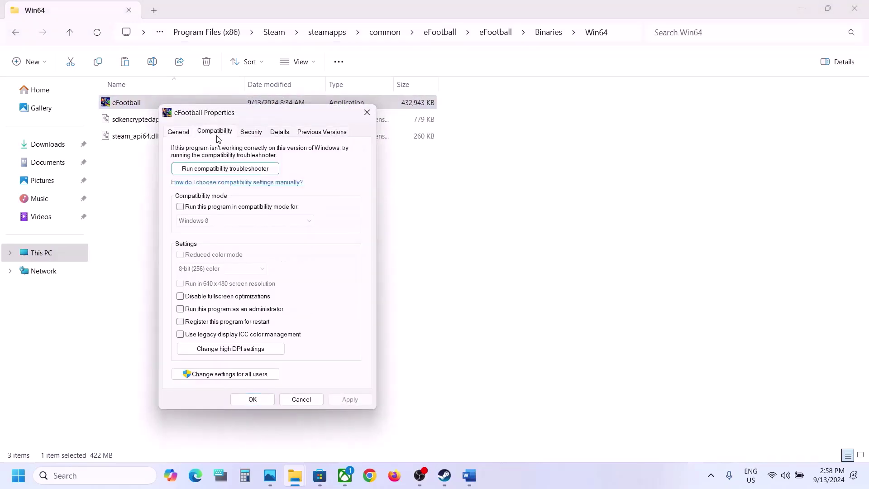
pyautogui.click(181, 310)
pyautogui.click(345, 400)
pyautogui.click(264, 400)
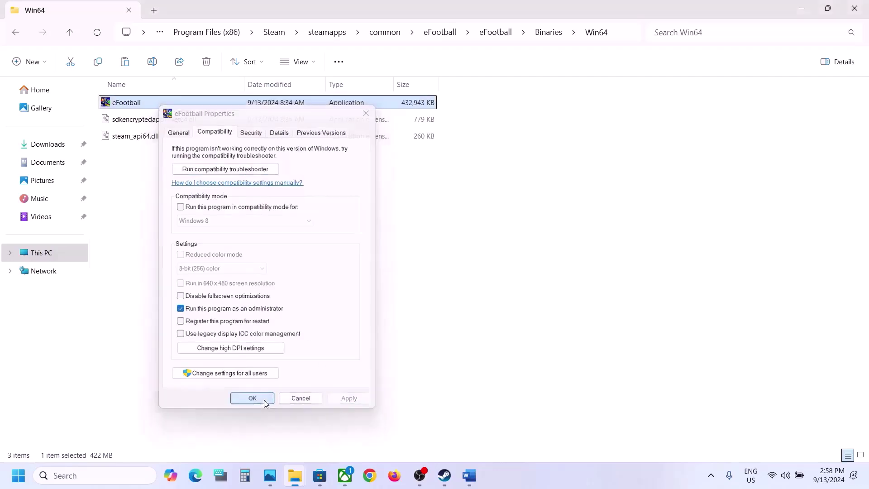
# Step: Reopen the eFootball application's compatibility properties, enable compatibility mode for Windows 8 and apply it
pyautogui.rightClick(146, 107)
pyautogui.click(207, 272)
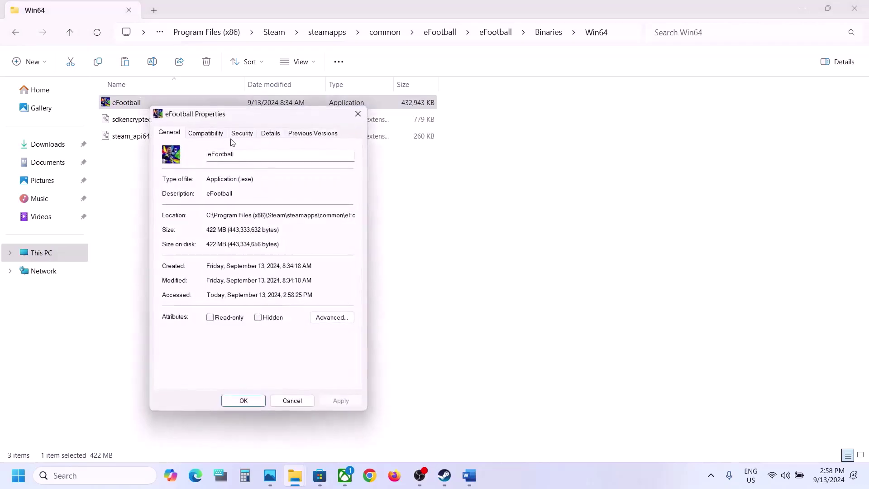
pyautogui.click(218, 135)
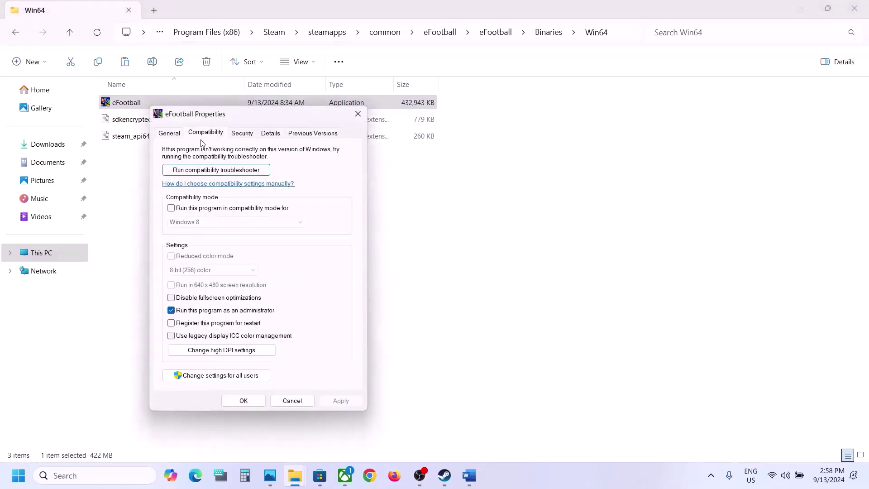
pyautogui.click(171, 209)
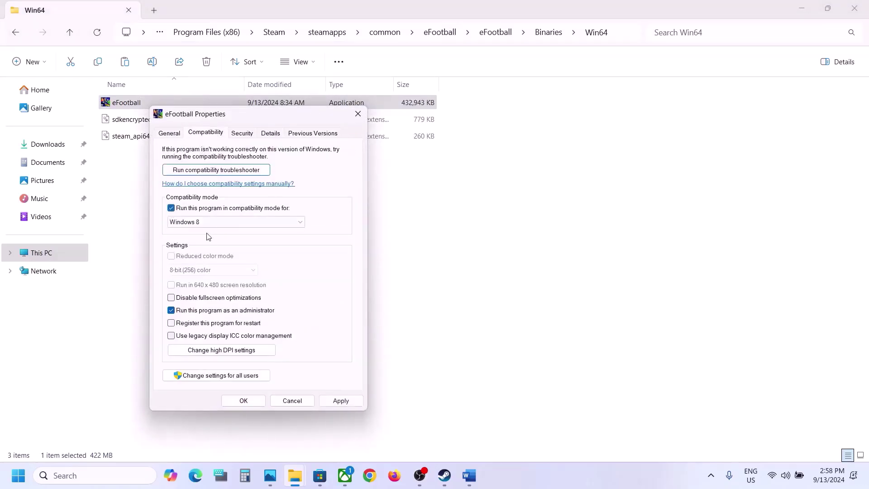
pyautogui.click(332, 401)
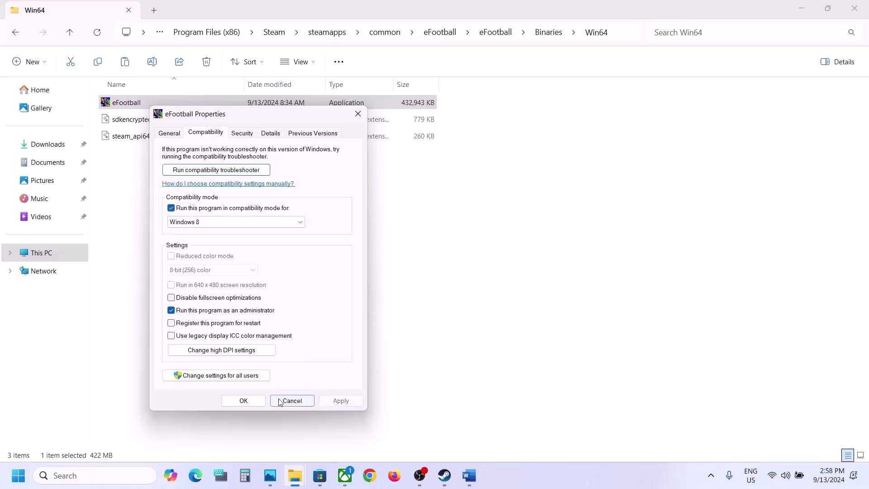
# Step: Change eFootball's compatibility mode to Windows 7, disable fullscreen optimizations, and apply the settings
pyautogui.click(210, 225)
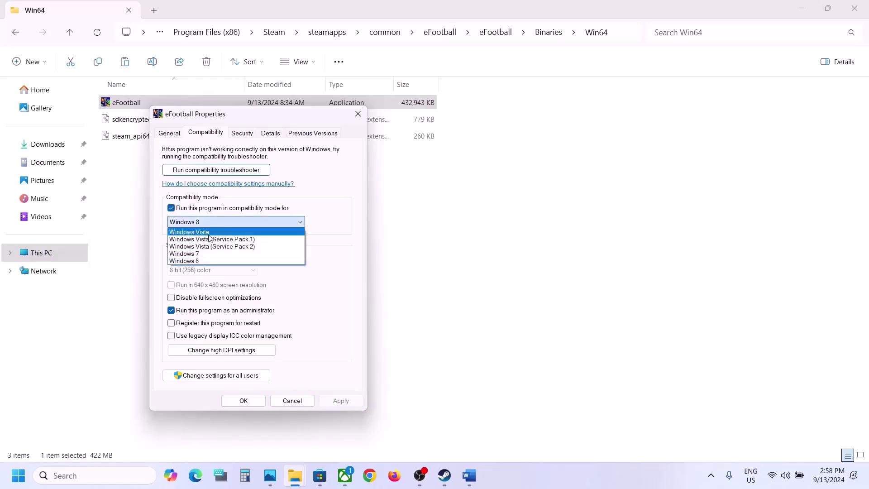
pyautogui.click(199, 254)
pyautogui.click(349, 398)
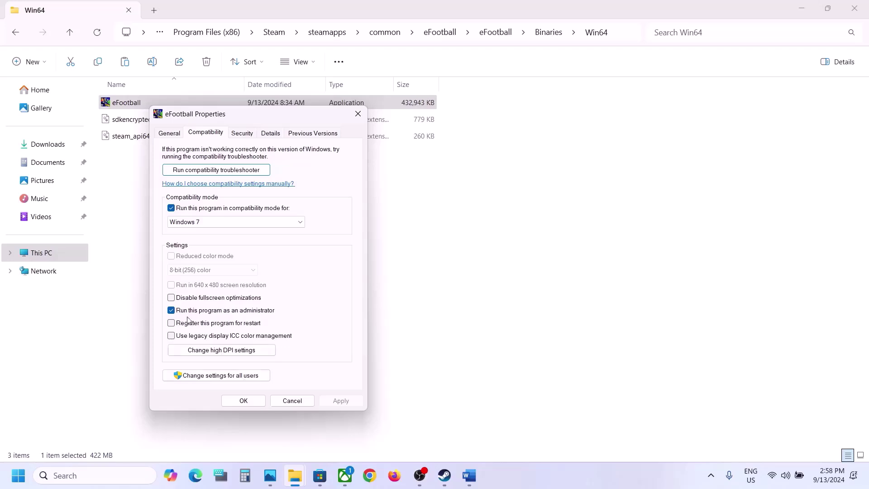
pyautogui.click(172, 298)
pyautogui.click(334, 402)
pyautogui.click(244, 401)
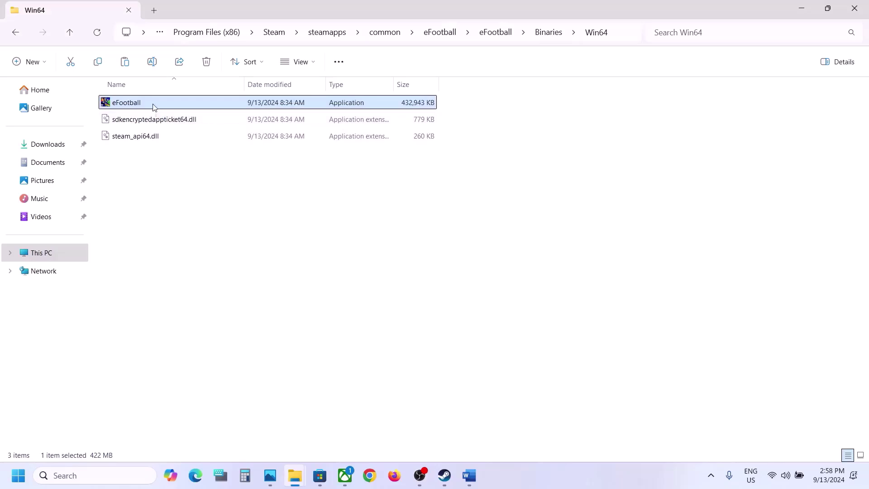
# Step: Turn off compatibility mode, Disable fullscreen optimizations and Run this program as an administrator for the eFootball application, and apply
pyautogui.rightClick(153, 106)
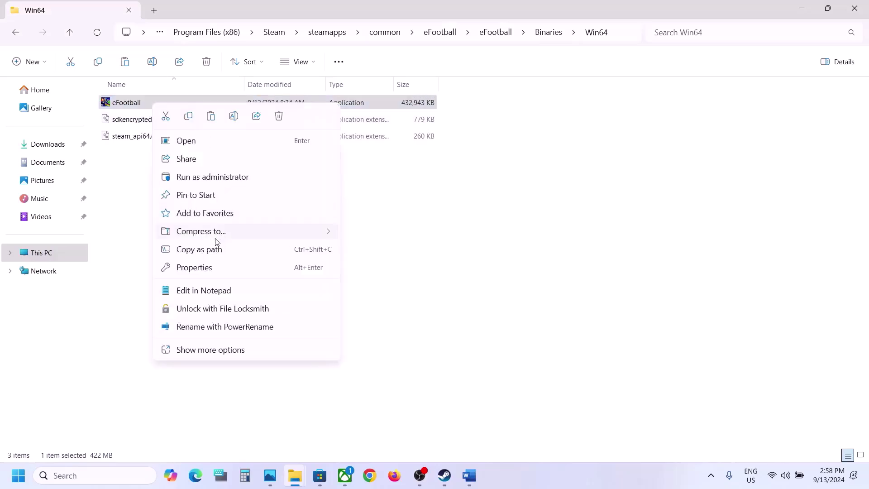
pyautogui.click(213, 268)
pyautogui.click(215, 130)
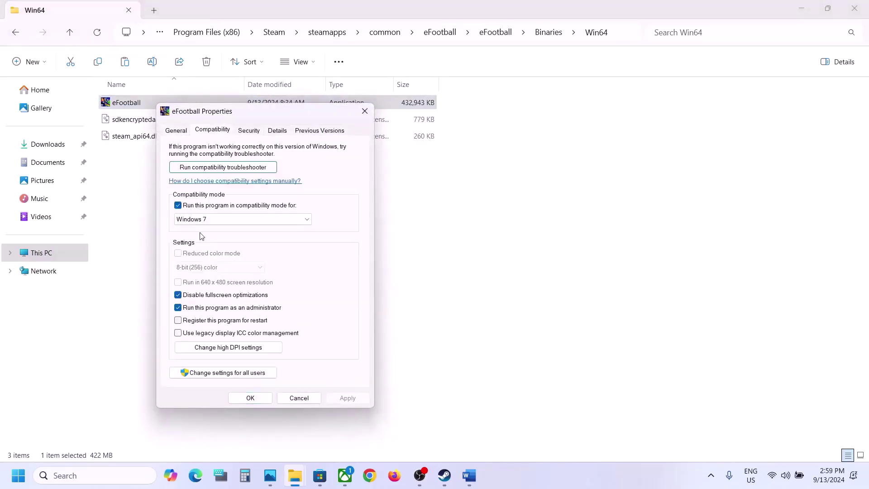
pyautogui.click(179, 206)
pyautogui.click(178, 295)
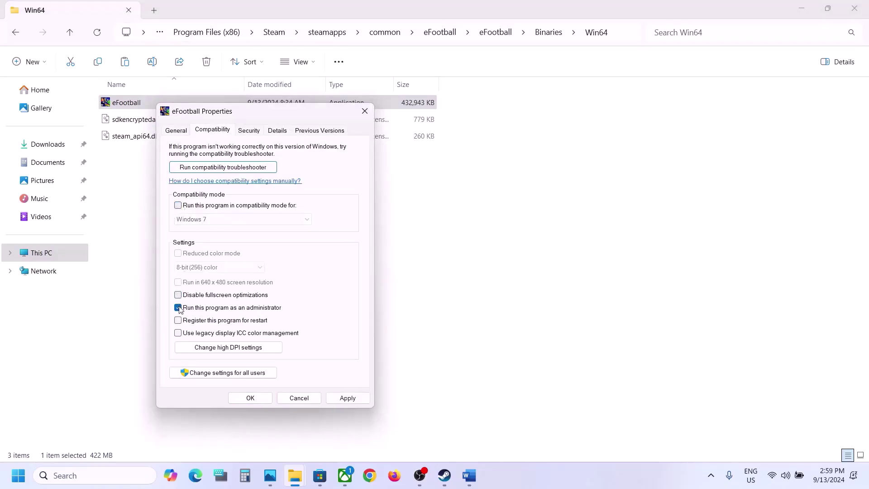
pyautogui.click(179, 308)
pyautogui.click(347, 397)
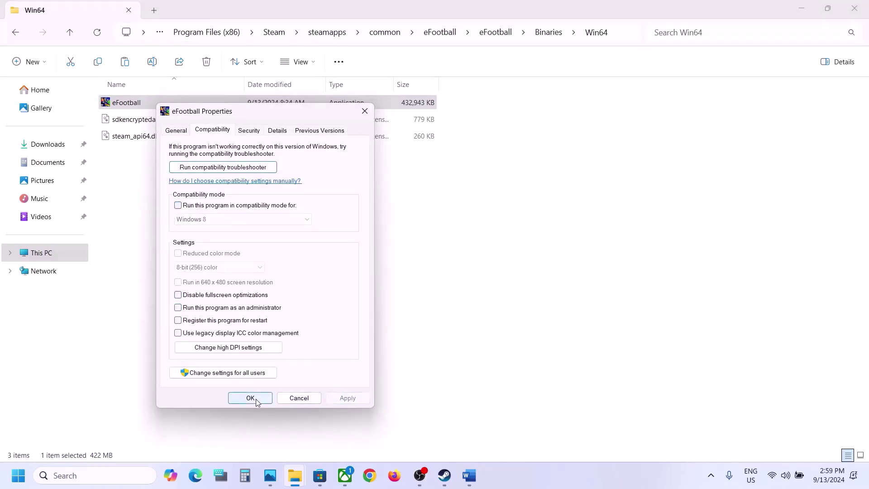
pyautogui.click(256, 401)
# Step: Go back up to the main eFootball installation folder, run the Settings application, and set the screen mode to Full Screen
pyautogui.click(71, 38)
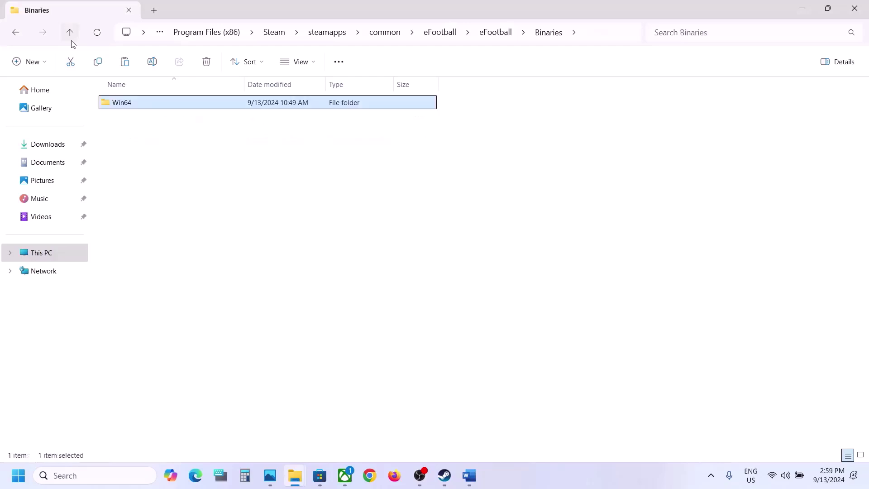
pyautogui.click(71, 39)
pyautogui.click(71, 39)
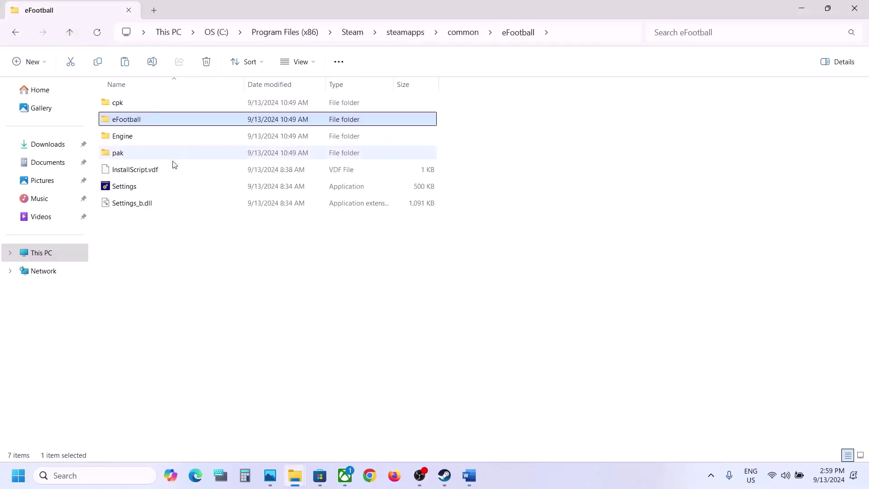
pyautogui.click(130, 189)
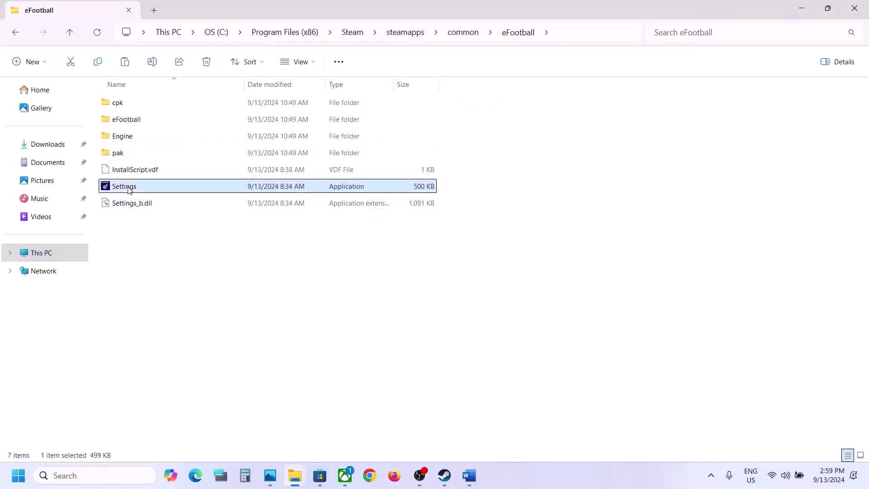
pyautogui.doubleClick(178, 189)
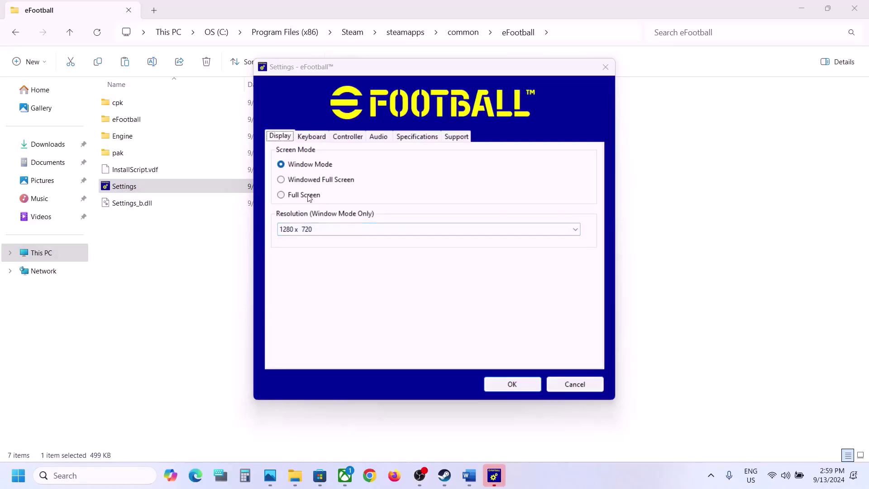
pyautogui.click(281, 196)
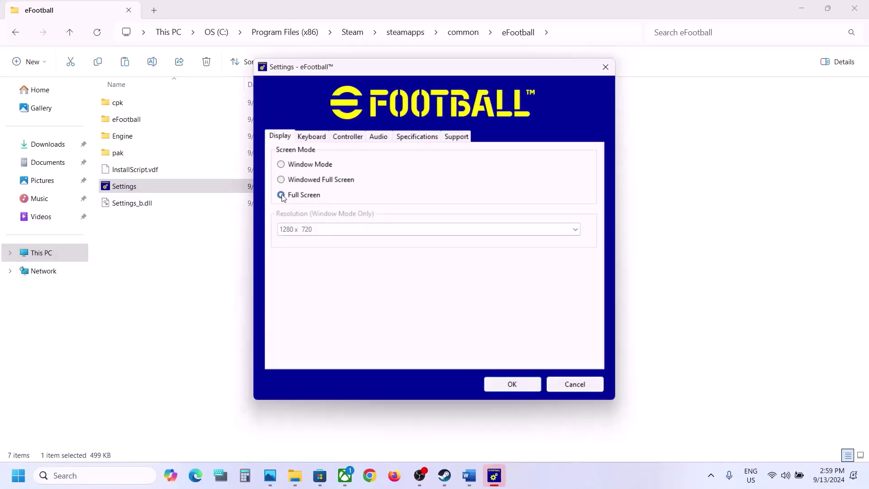
pyautogui.click(511, 385)
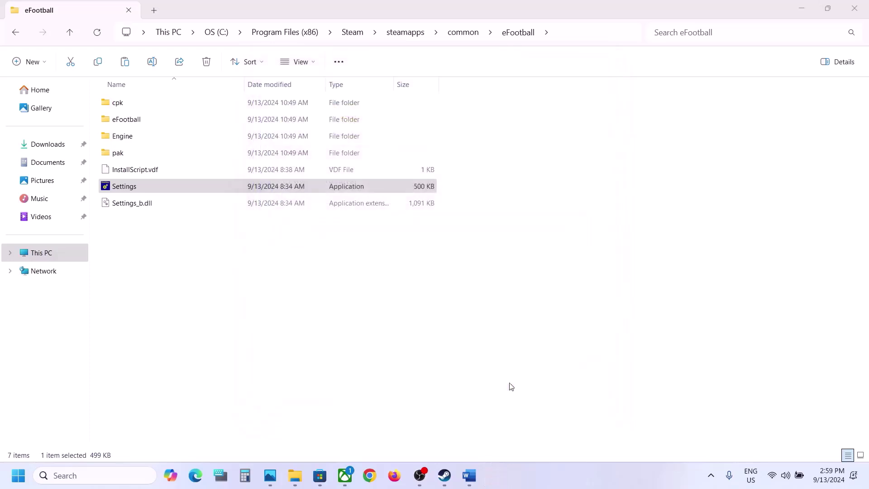
# Step: Open the eFootball\Binaries\Win64 folder and bring up the compatibility properties of the eFootball application
pyautogui.click(138, 122)
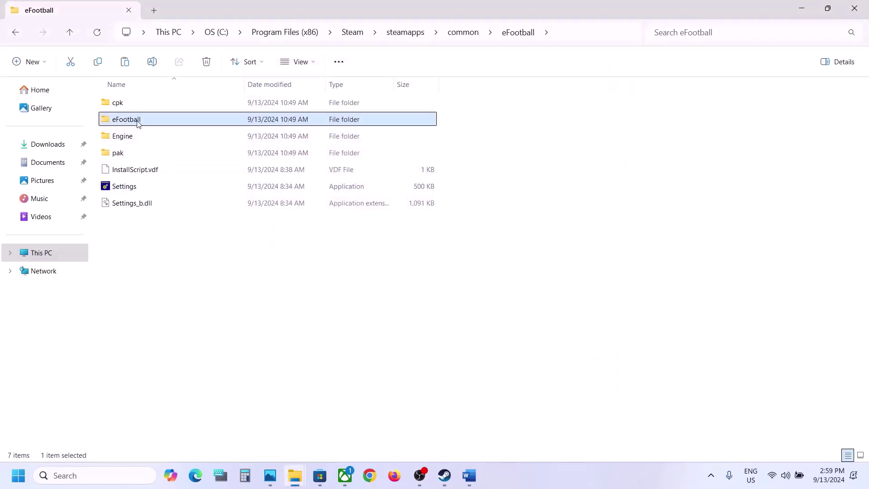
pyautogui.doubleClick(138, 121)
pyautogui.doubleClick(141, 103)
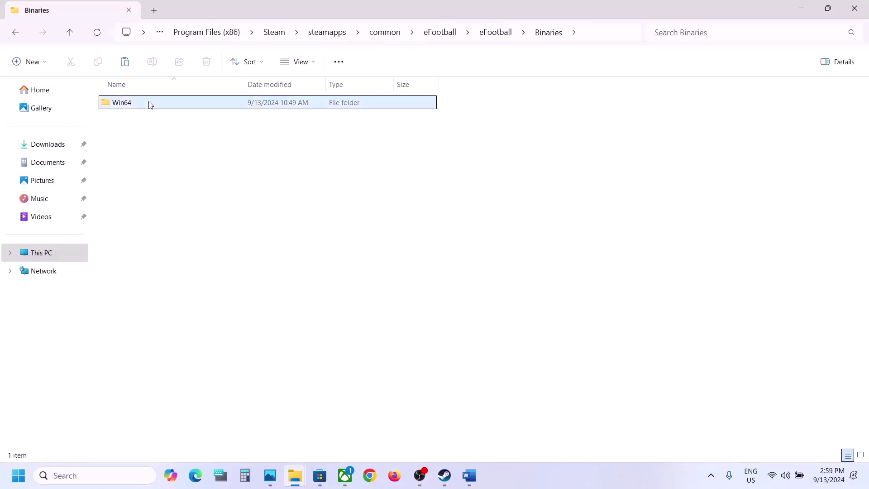
pyautogui.doubleClick(151, 104)
pyautogui.rightClick(143, 106)
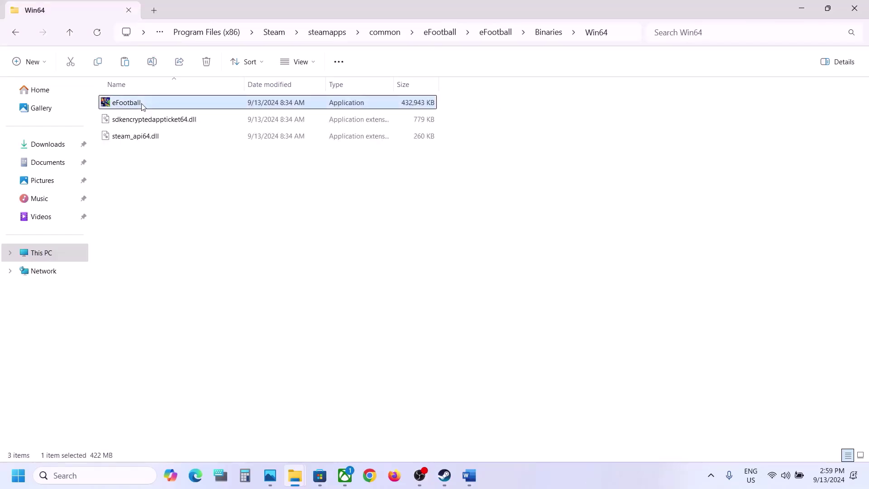
pyautogui.click(195, 269)
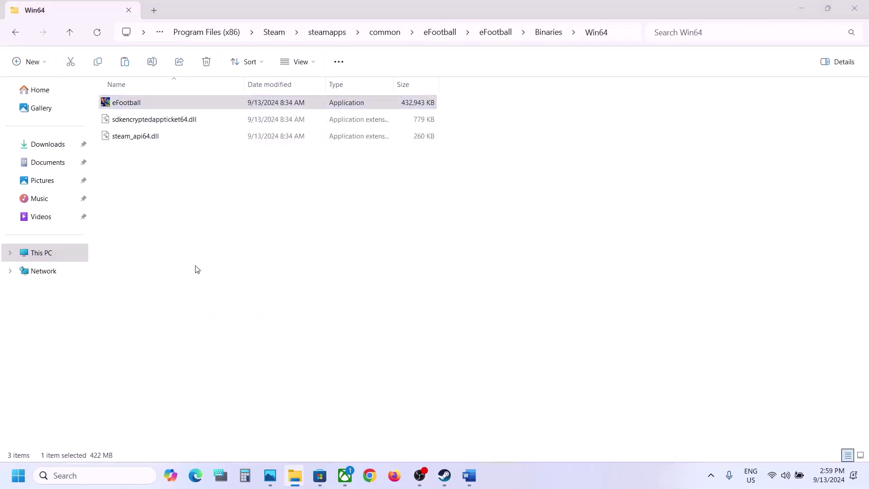
pyautogui.click(205, 132)
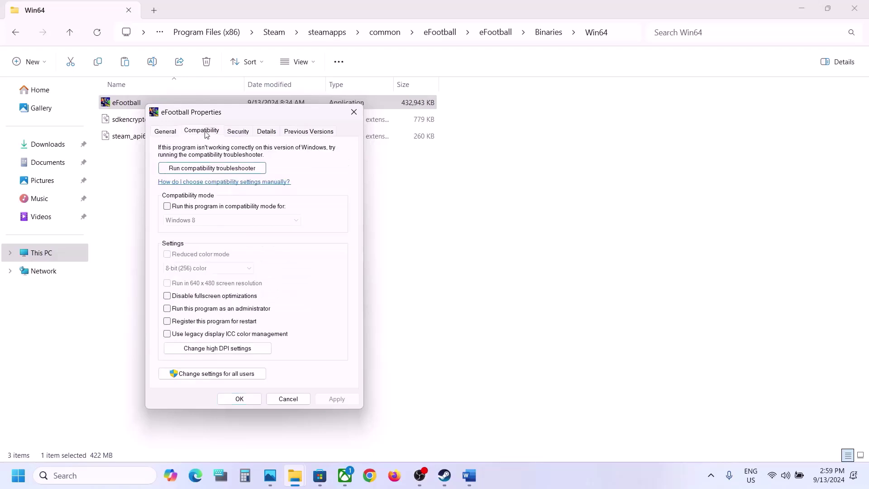
# Step: In eFootball's high DPI settings, use the program DPI scaling fix, override high DPI scaling behavior with Application, and confirm the properties
pyautogui.click(222, 348)
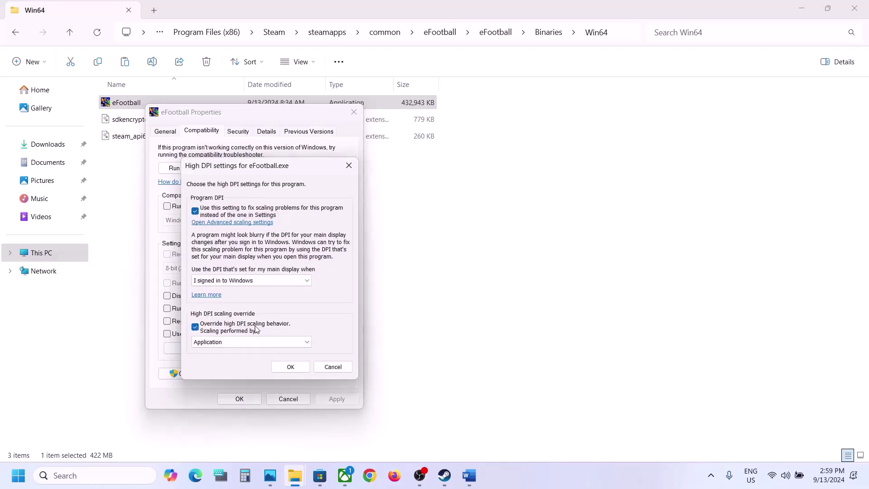
pyautogui.click(217, 342)
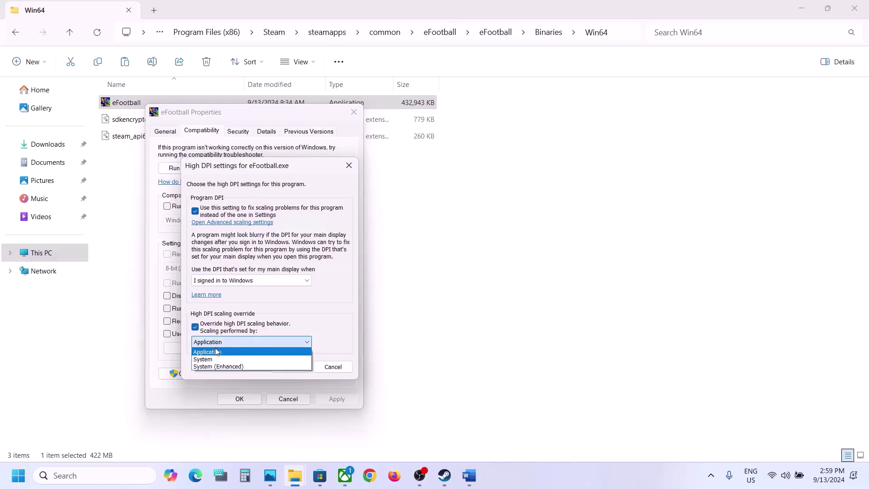
pyautogui.click(216, 346)
pyautogui.click(291, 368)
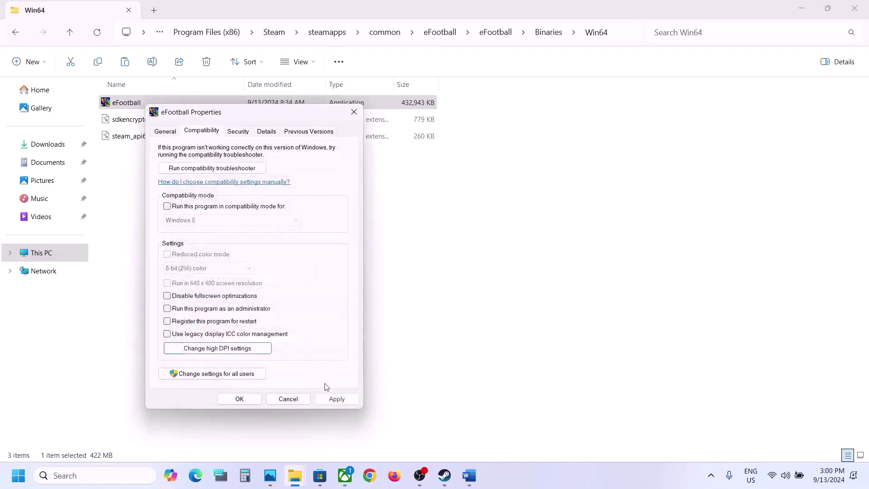
pyautogui.click(335, 399)
pyautogui.click(240, 398)
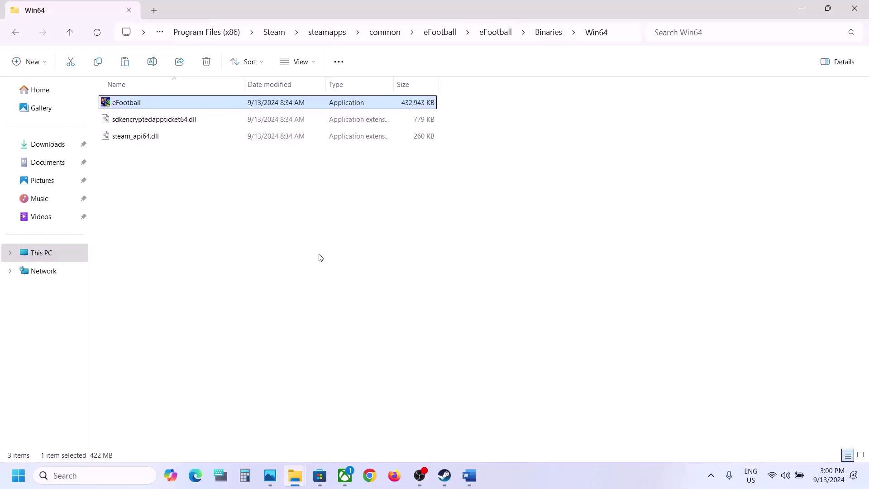
# Step: Switch to the Word notes and review Step 6, highlighting the word "windowed"
pyautogui.click(474, 480)
pyautogui.scroll(-3, 347, 319)
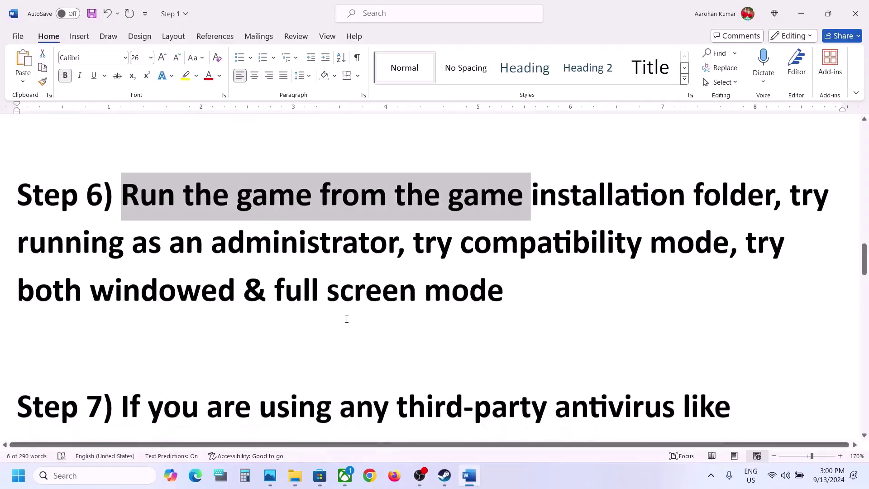
pyautogui.scroll(-2, 346, 319)
pyautogui.scroll(-2, 347, 319)
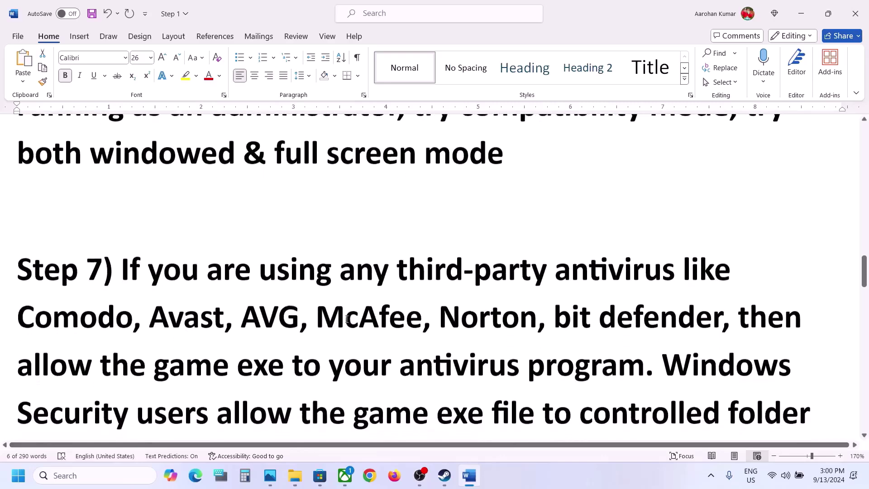
pyautogui.scroll(7, 263, 245)
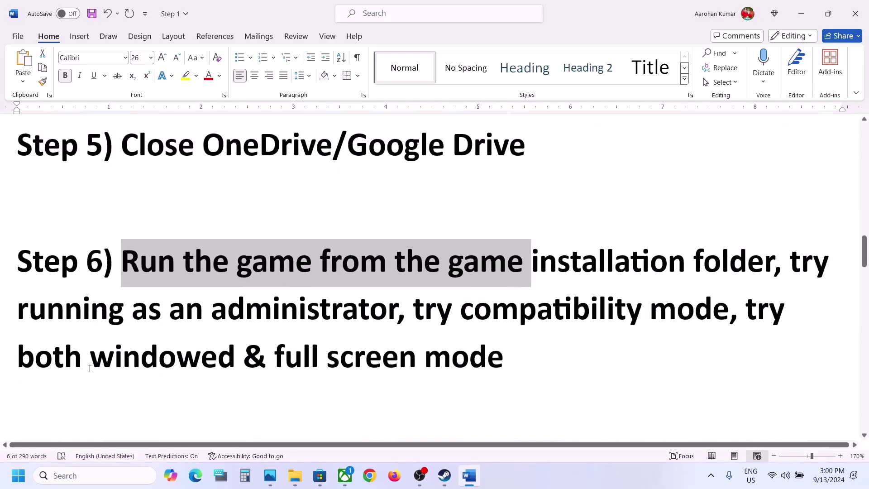
pyautogui.moveTo(90, 368); pyautogui.dragTo(238, 360)
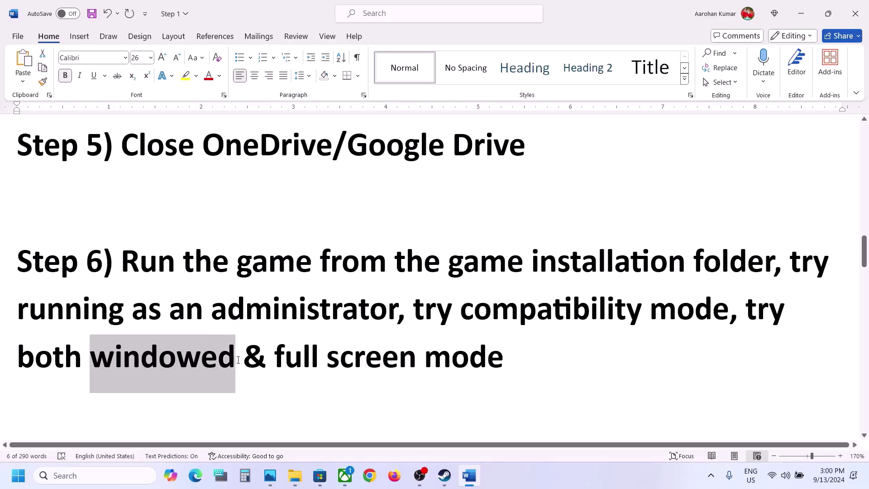
# Step: Read Step 7 of the notes, highlighting the parts about allowing the game exe in the antivirus program and Windows Security
pyautogui.scroll(-5, 238, 360)
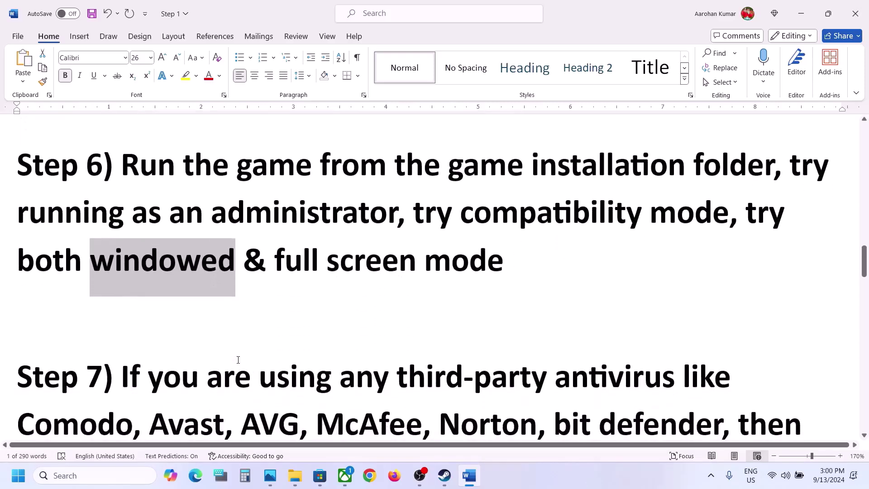
pyautogui.scroll(-2, 238, 360)
pyautogui.scroll(-1, 238, 360)
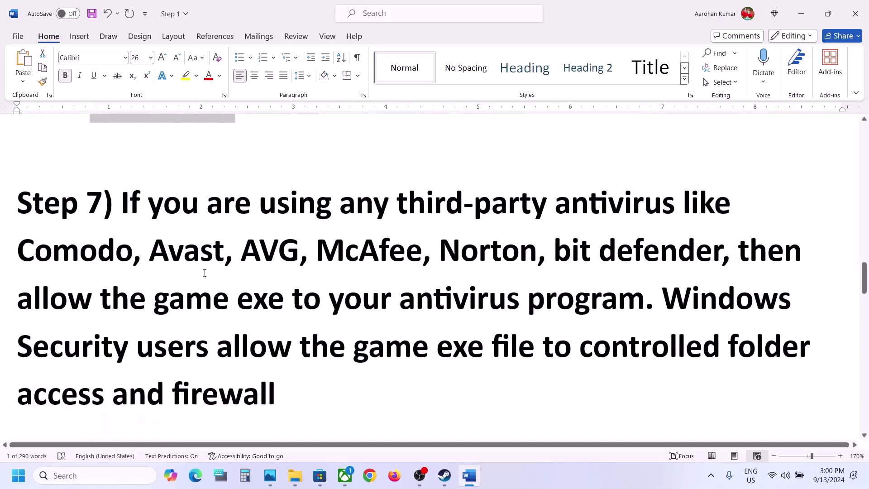
pyautogui.moveTo(128, 208); pyautogui.dragTo(326, 299)
pyautogui.click(328, 299)
pyautogui.moveTo(213, 299); pyautogui.dragTo(645, 299)
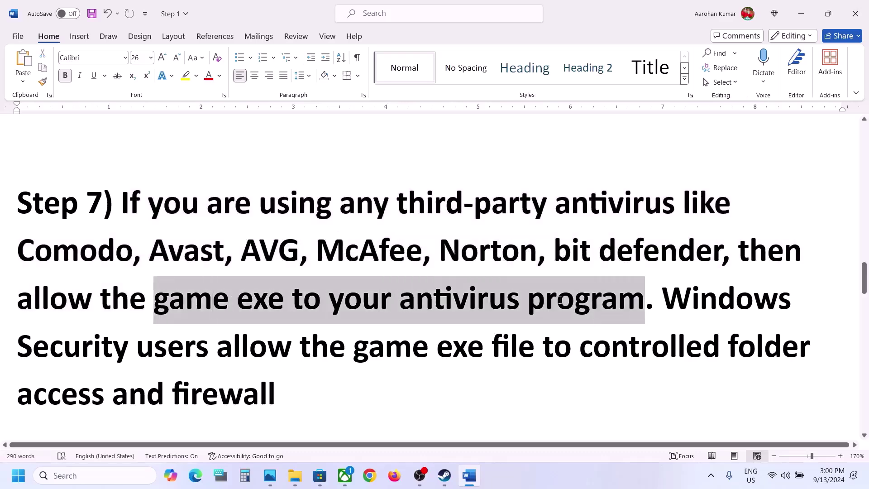
pyautogui.click(268, 299)
pyautogui.moveTo(23, 300); pyautogui.dragTo(457, 340)
# Step: Open Windows Settings and go through Windows Security's ransomware protection to the apps allowed through Controlled folder access
pyautogui.press('super+i')
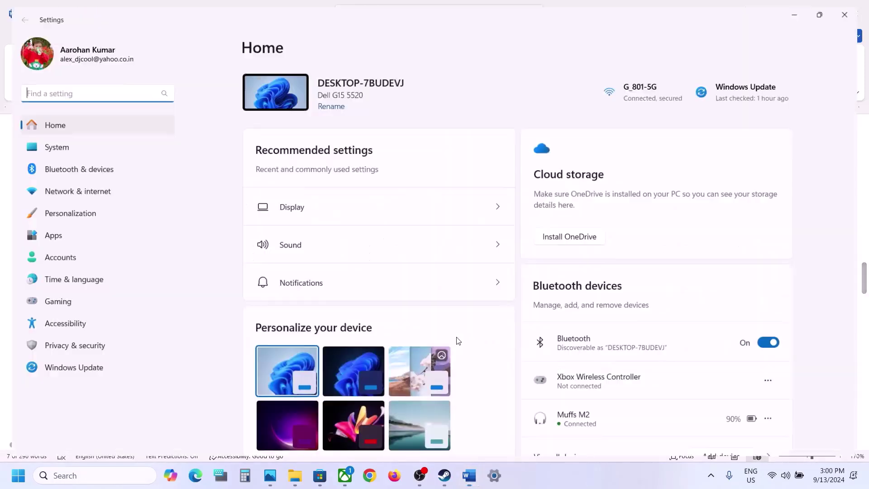
pyautogui.click(88, 356)
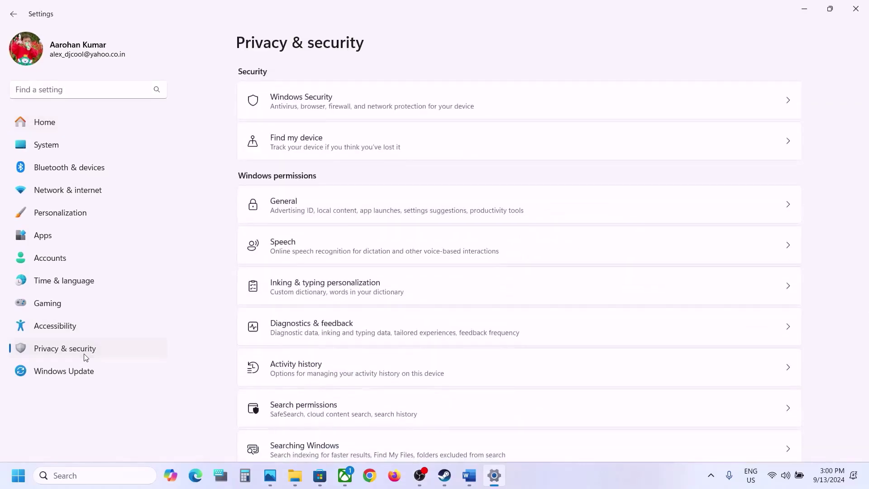
pyautogui.click(298, 107)
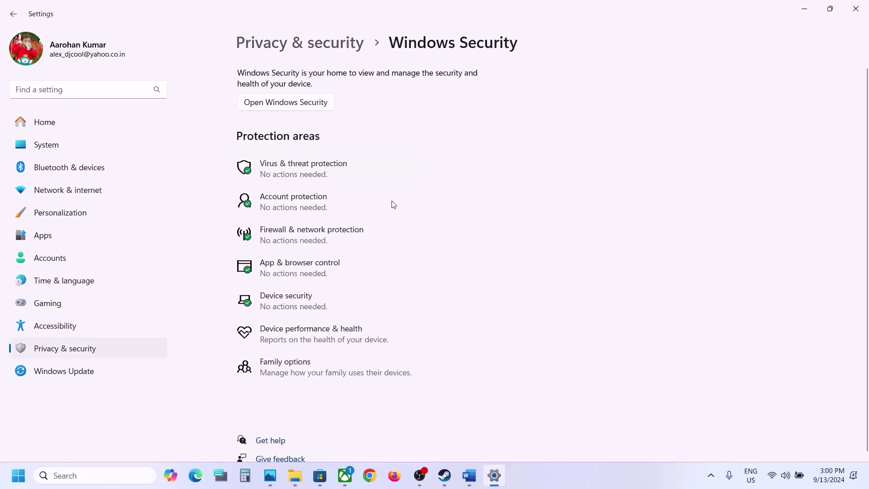
pyautogui.click(352, 173)
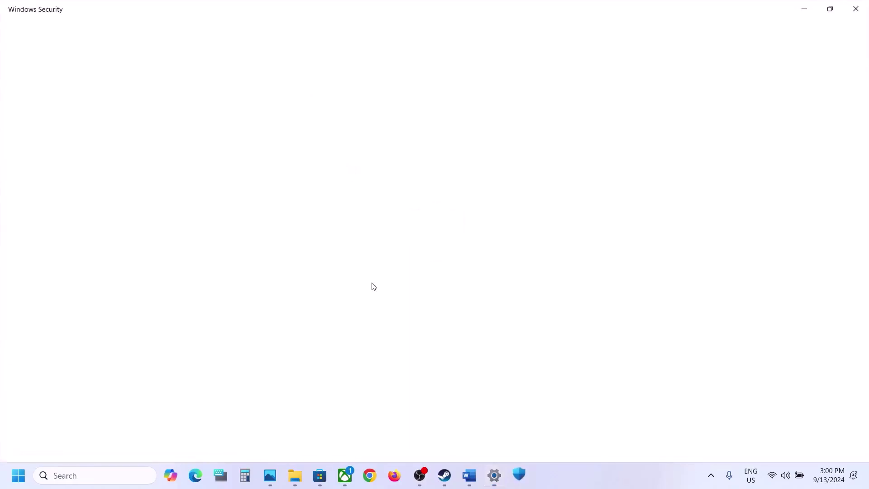
pyautogui.scroll(-2, 373, 286)
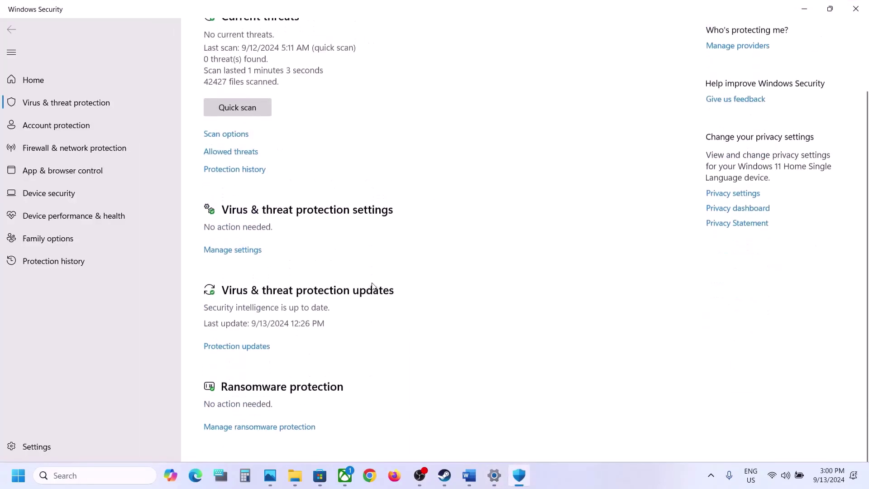
pyautogui.click(271, 432)
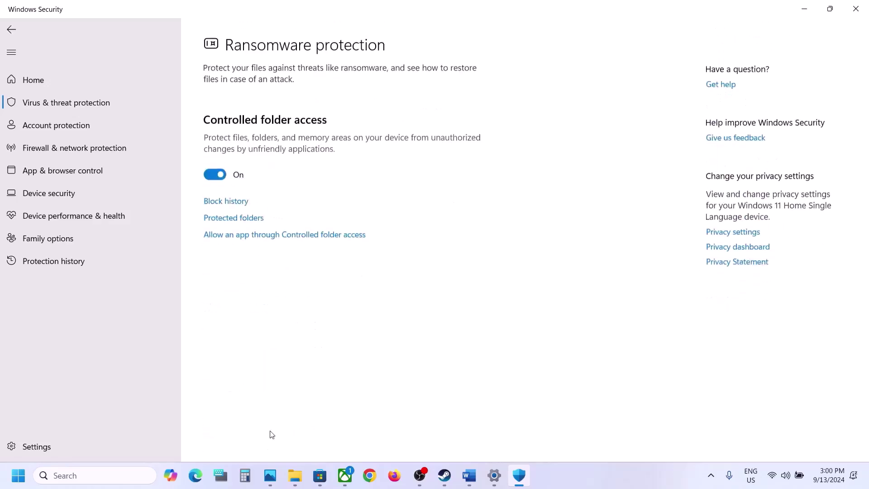
pyautogui.click(284, 232)
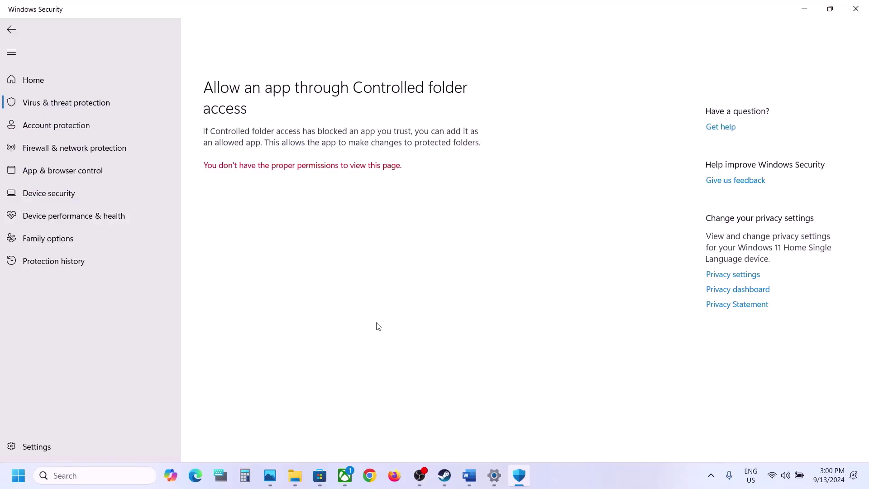
# Step: Start adding an allowed app by browsing all apps, and go to C:\Program Files (x86)\Steam\steamapps\common
pyautogui.scroll(-3, 291, 132)
pyautogui.click(259, 53)
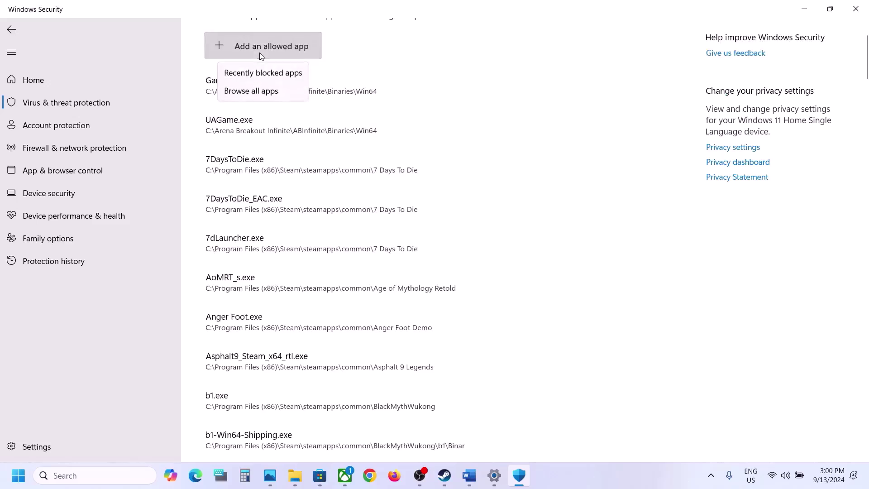
pyautogui.click(254, 90)
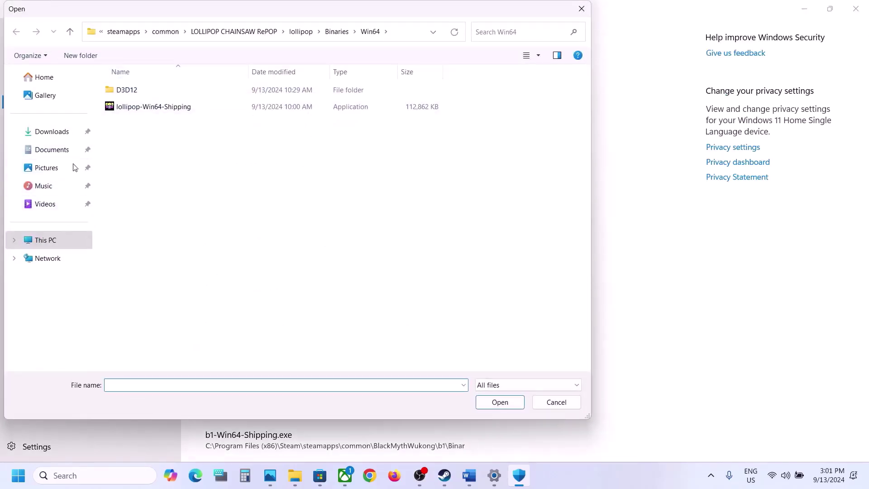
pyautogui.click(55, 240)
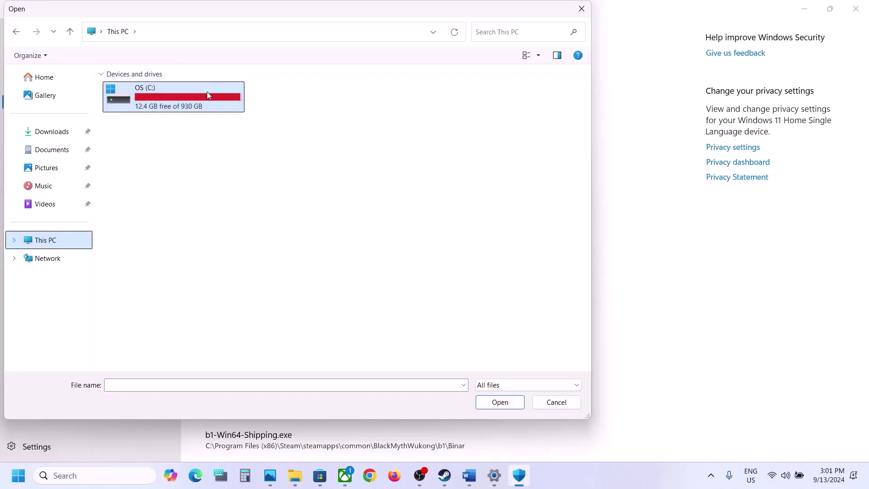
pyautogui.doubleClick(208, 92)
pyautogui.doubleClick(167, 264)
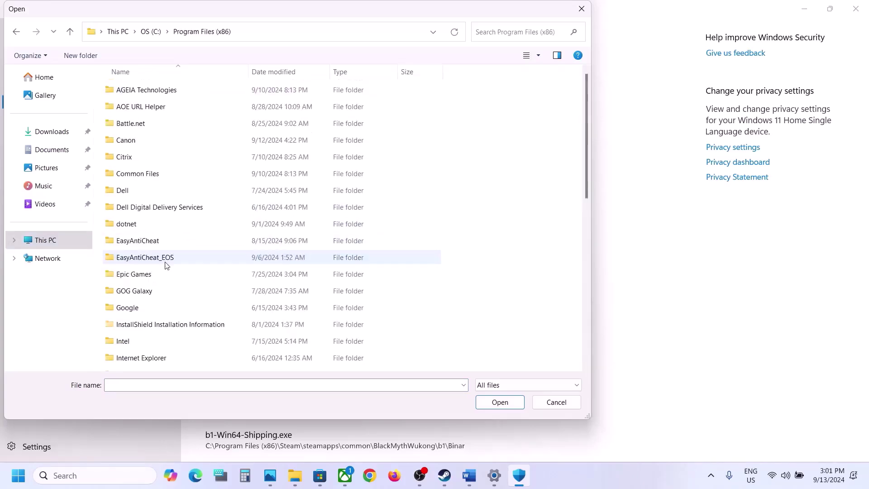
pyautogui.scroll(-8, 166, 266)
pyautogui.scroll(2, 155, 307)
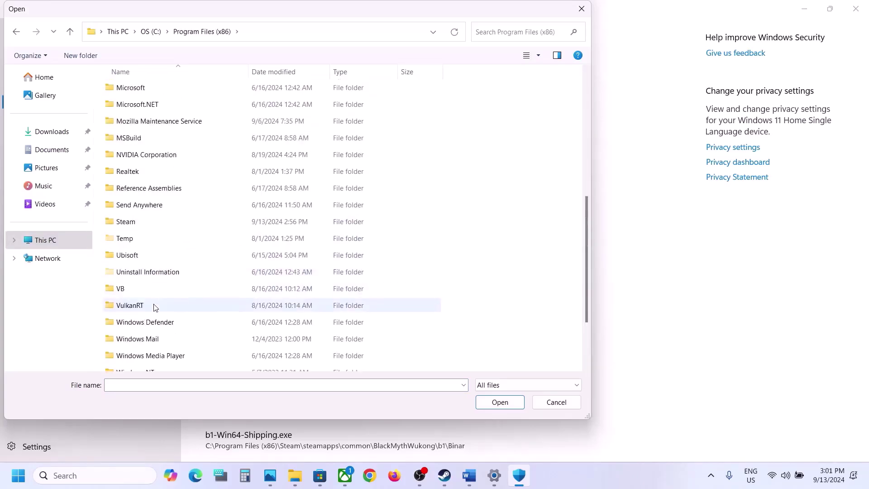
pyautogui.doubleClick(131, 225)
pyautogui.scroll(-2, 169, 198)
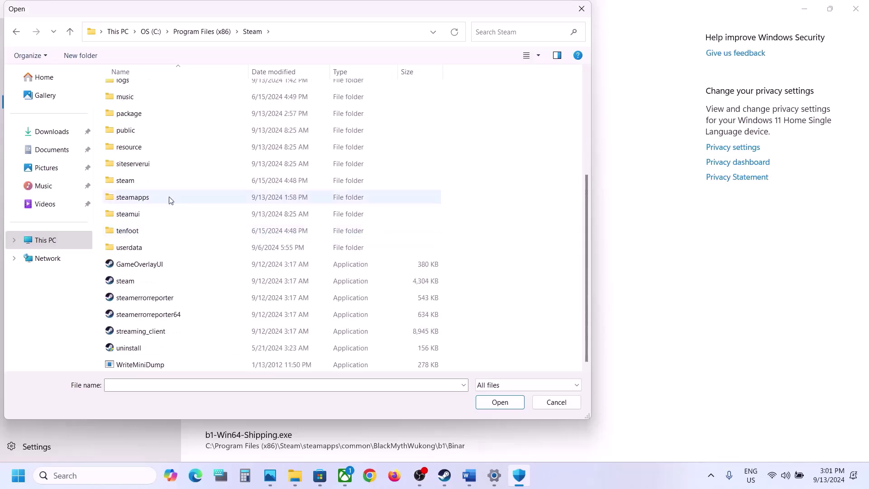
pyautogui.doubleClick(165, 198)
pyautogui.doubleClick(138, 93)
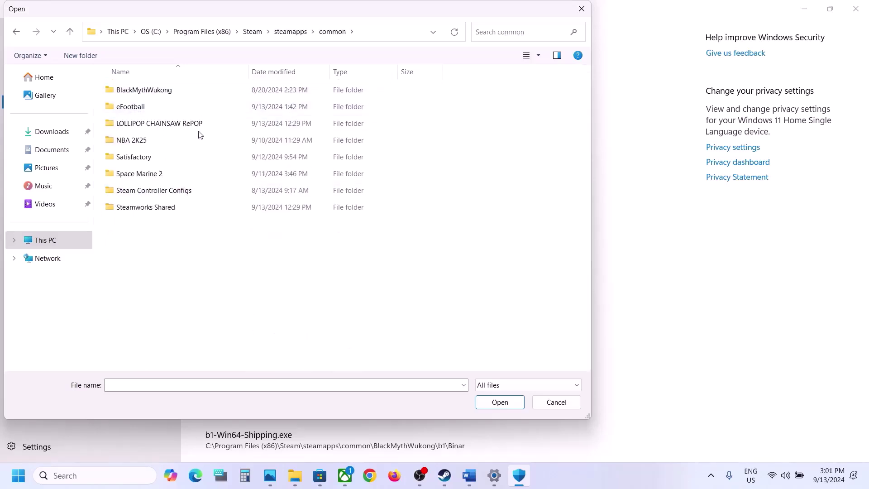
# Step: Add the eFootball application from eFootball\eFootball\Binaries\Win64 to the allowed apps
pyautogui.doubleClick(141, 106)
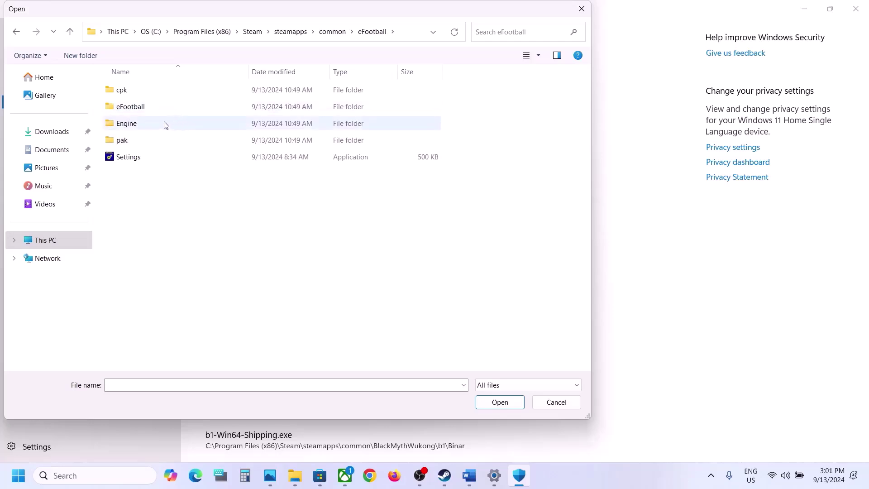
pyautogui.doubleClick(134, 109)
pyautogui.click(139, 95)
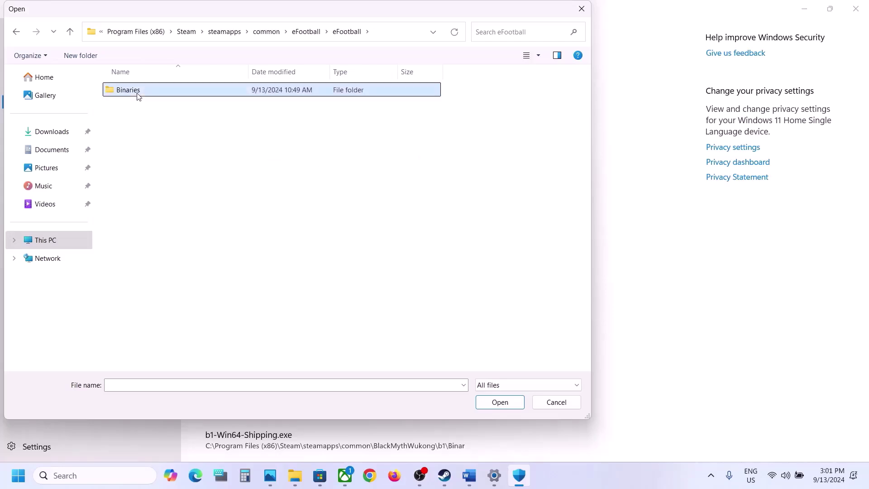
pyautogui.doubleClick(139, 95)
pyautogui.doubleClick(139, 95)
pyautogui.click(152, 91)
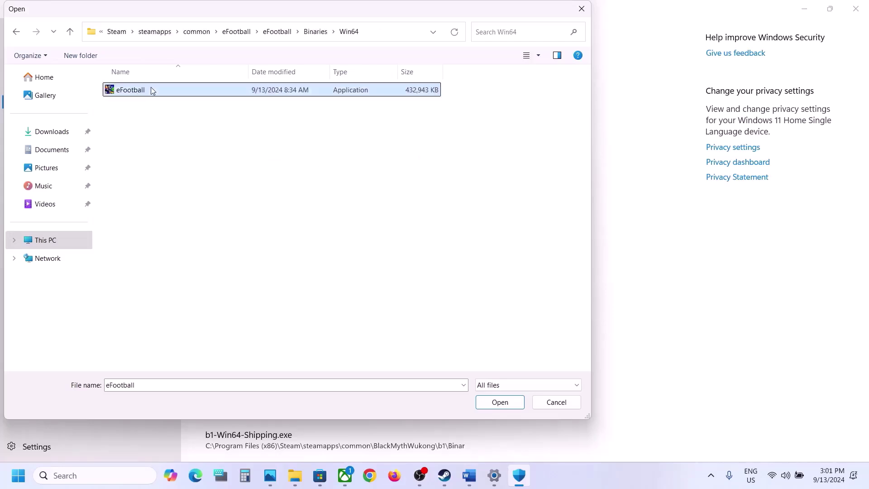
pyautogui.click(481, 403)
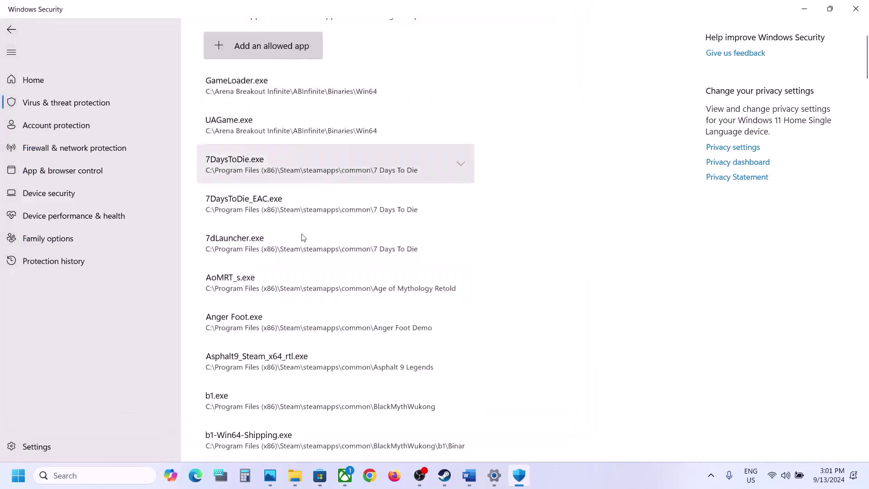
# Step: Return to the Word notes and move on to Step 8 about verifying game files
pyautogui.click(476, 485)
pyautogui.scroll(-5, 404, 356)
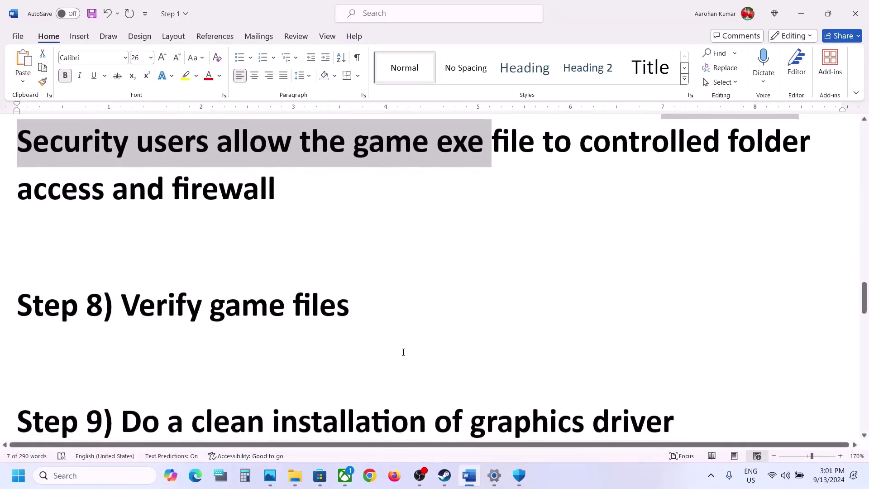
# Step: Highlight Step 8 in the notes, and in Steam view the integrity verification option in eFootball's installed files properties
pyautogui.moveTo(163, 320); pyautogui.dragTo(419, 332)
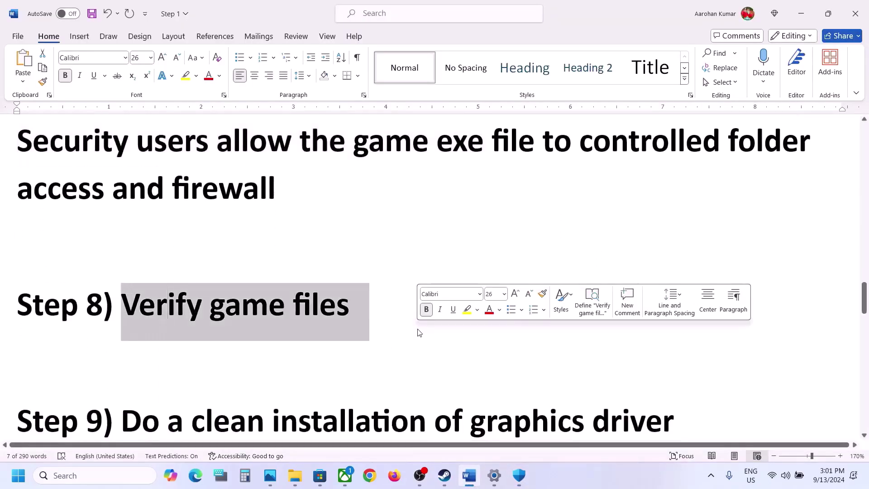
pyautogui.click(444, 475)
pyautogui.rightClick(91, 276)
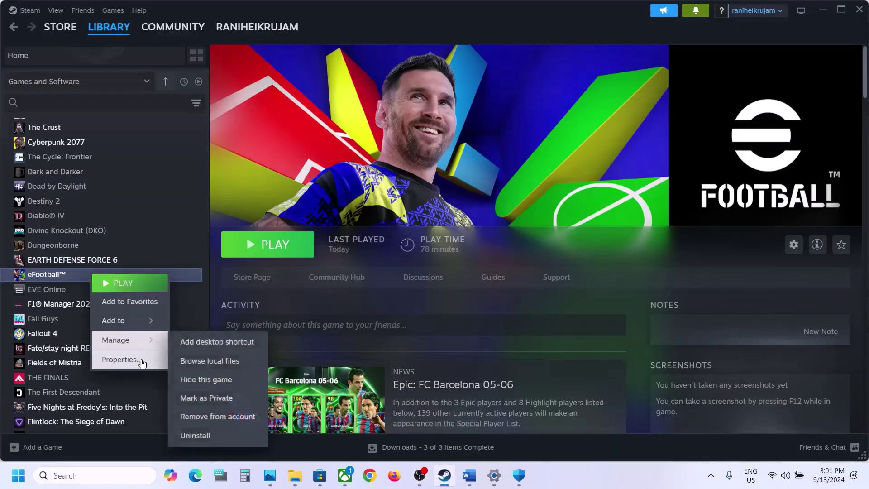
pyautogui.click(119, 359)
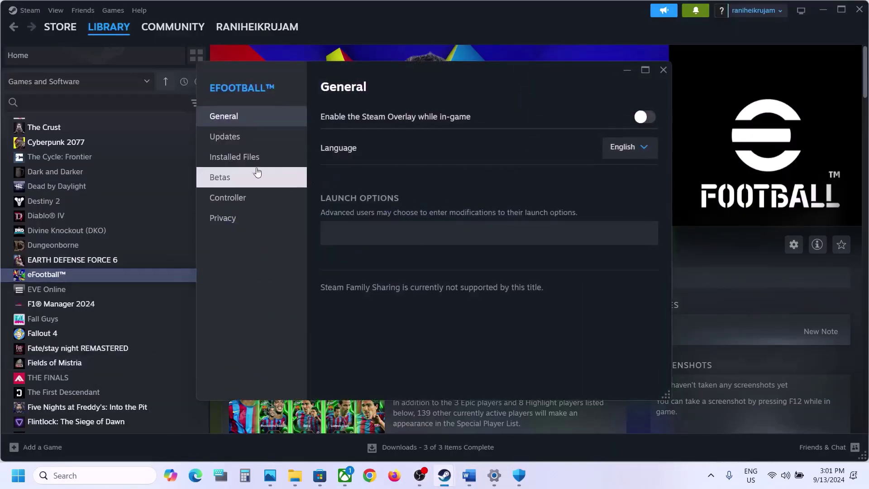
pyautogui.click(240, 163)
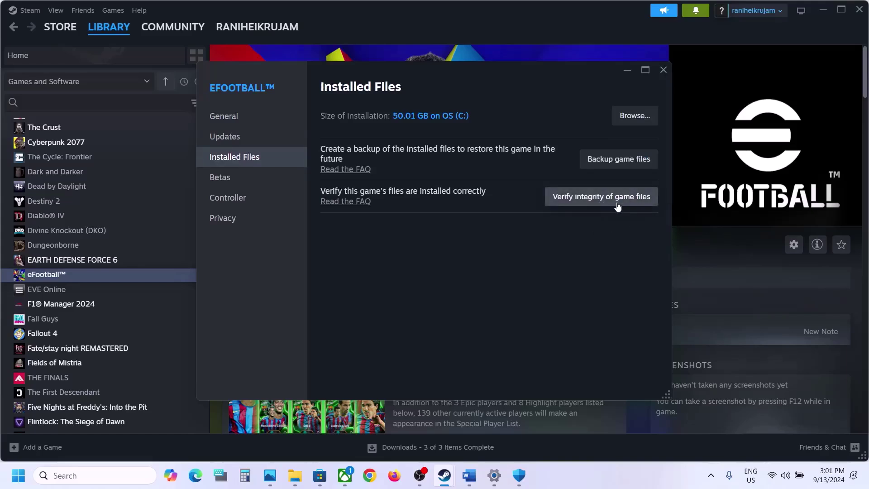
pyautogui.click(663, 70)
# Step: Return to the Word notes and highlight Step 9's clean graphics driver installation text with its NVIDIA and AMD driver links
pyautogui.click(469, 475)
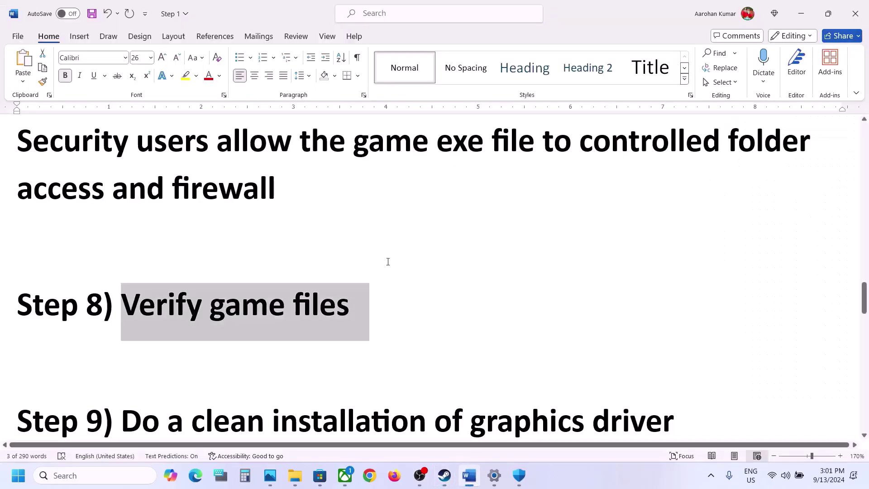
pyautogui.scroll(-5, 341, 228)
pyautogui.scroll(2, 235, 181)
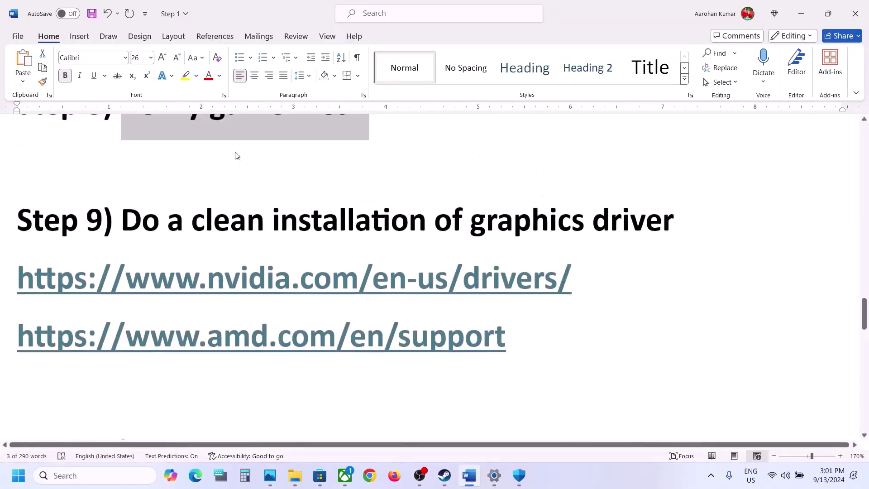
pyautogui.moveTo(157, 270); pyautogui.dragTo(588, 270)
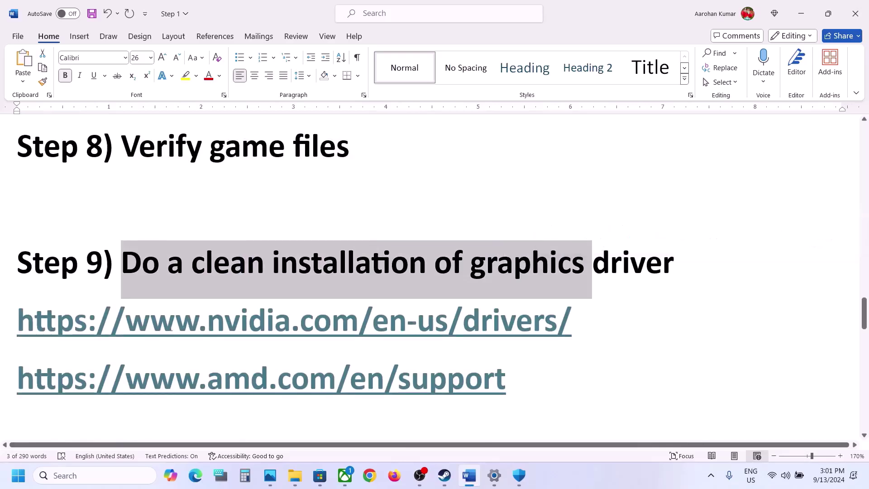
pyautogui.moveTo(125, 322); pyautogui.dragTo(474, 345)
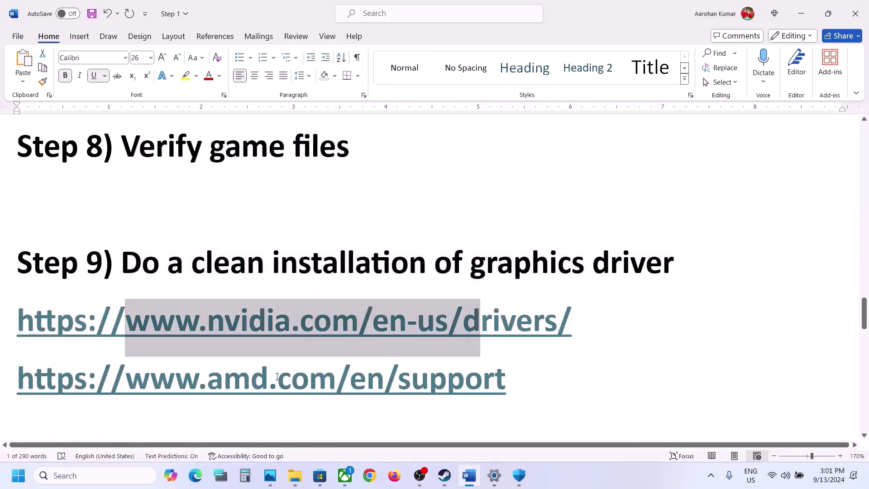
pyautogui.moveTo(177, 379); pyautogui.dragTo(471, 393)
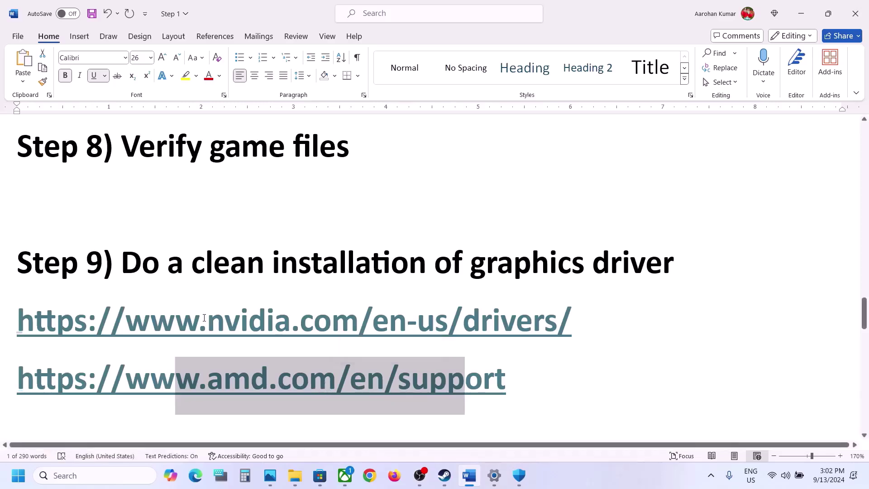
pyautogui.moveTo(206, 319); pyautogui.dragTo(463, 319)
# Step: On NVIDIA's drivers page in Chrome, set the manual search to GeForce and GeForce RTX 30 Series (Notebooks)
pyautogui.click(594, 467)
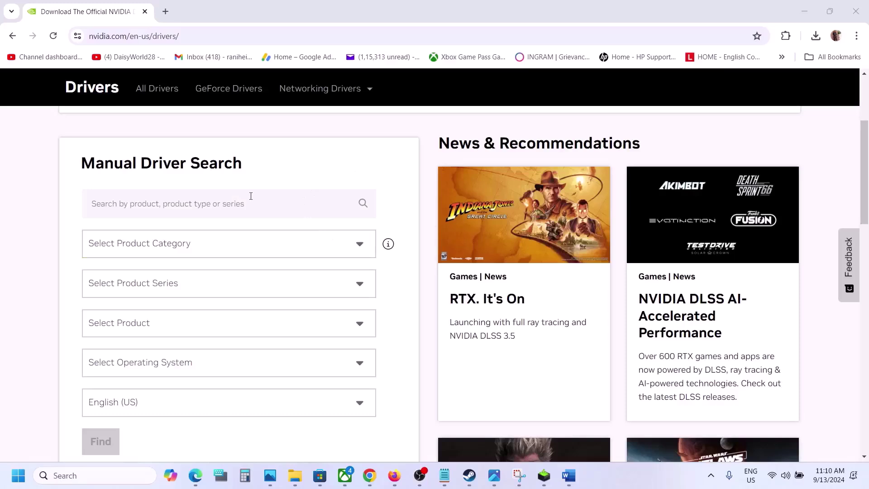
pyautogui.click(181, 249)
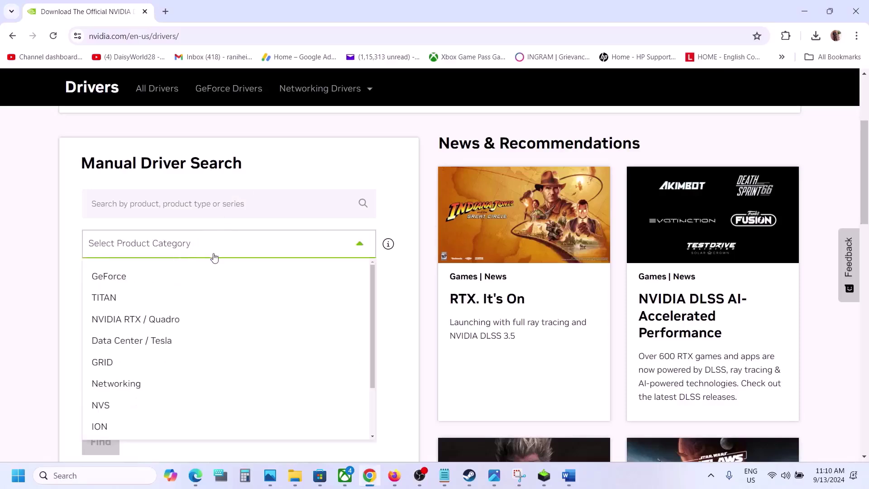
pyautogui.click(135, 280)
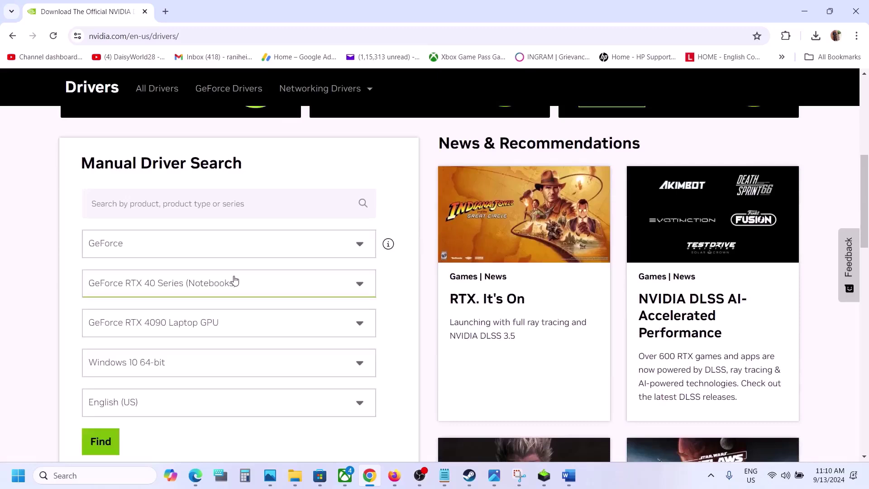
pyautogui.click(187, 287)
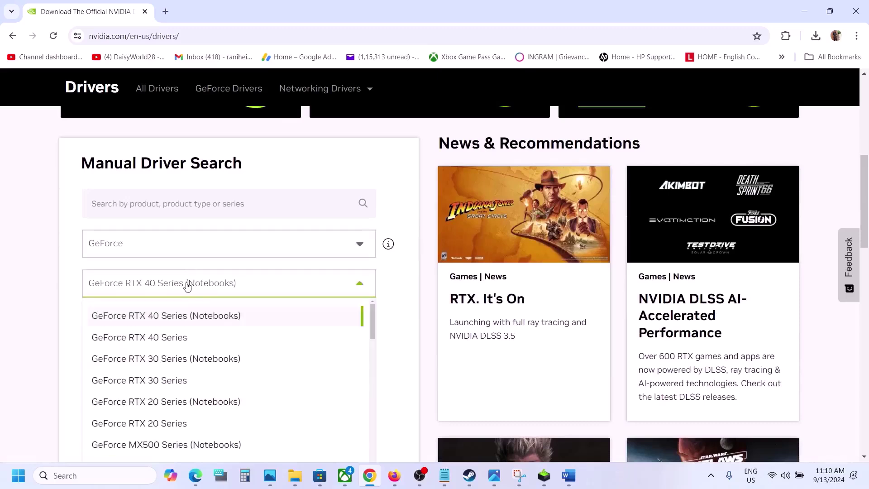
pyautogui.click(198, 360)
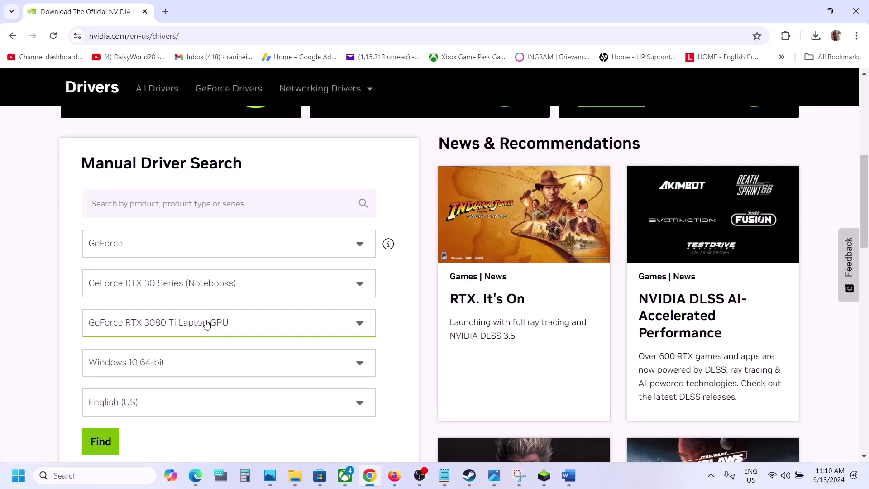
# Step: Choose GeForce RTX 3050 Laptop GPU and Windows 11 as product and operating system, and run the driver search
pyautogui.click(207, 324)
pyautogui.scroll(-3, 213, 398)
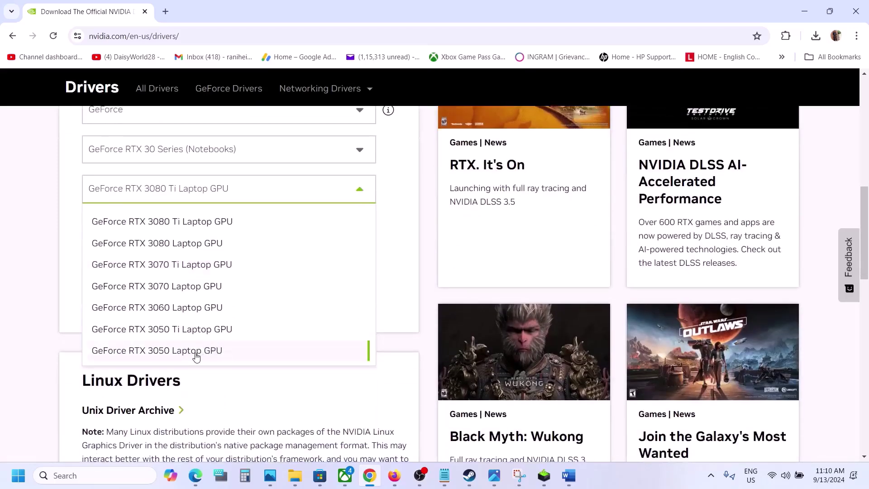
pyautogui.click(196, 351)
pyautogui.click(228, 231)
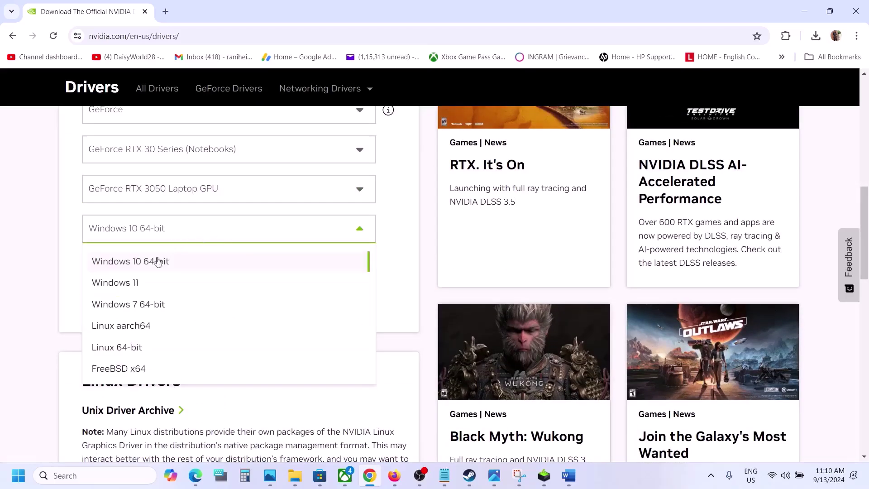
pyautogui.click(136, 283)
pyautogui.scroll(3, 175, 278)
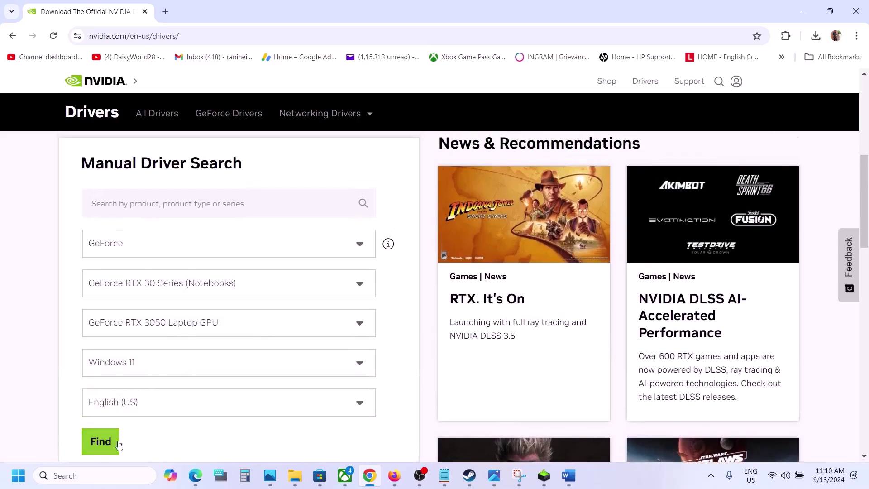
pyautogui.click(115, 444)
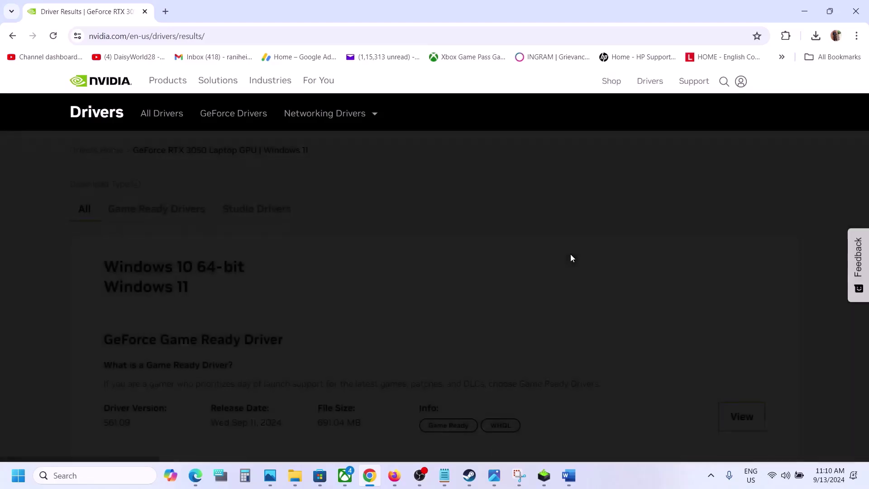
# Step: Open the GeForce Game Ready Driver 561.09 from the results, download it, and check the recent downloads
pyautogui.scroll(-2, 478, 281)
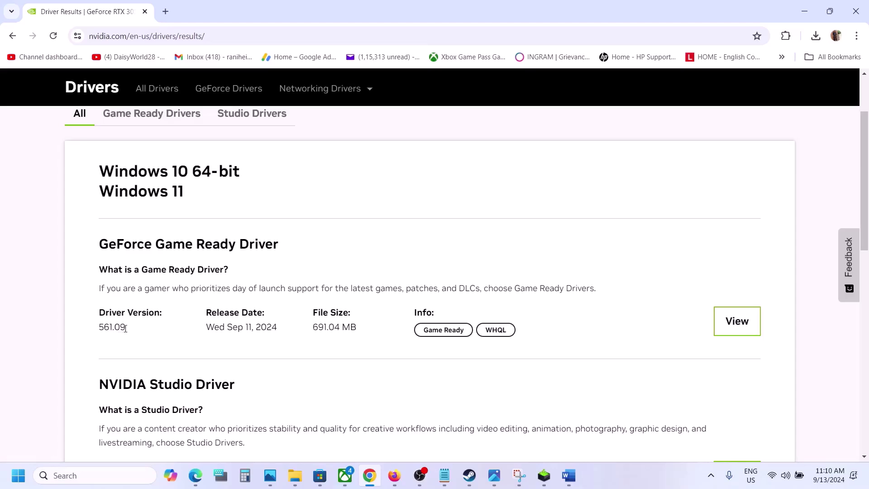
pyautogui.click(737, 321)
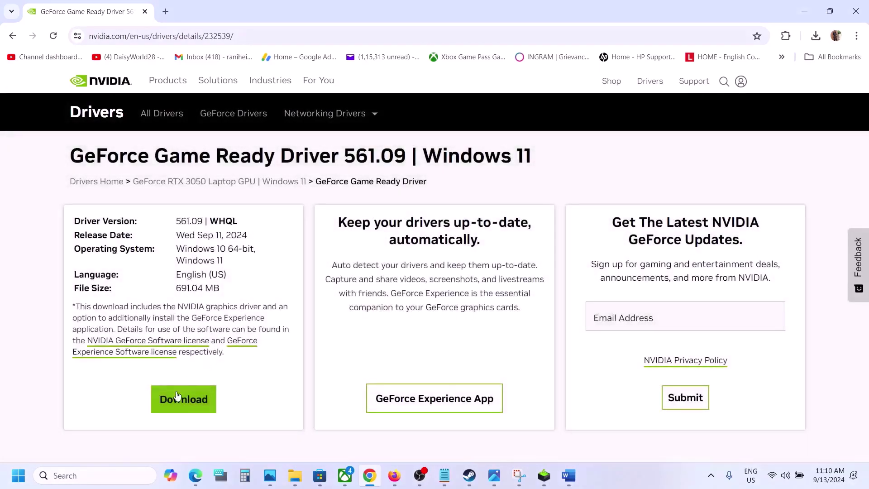
pyautogui.click(177, 398)
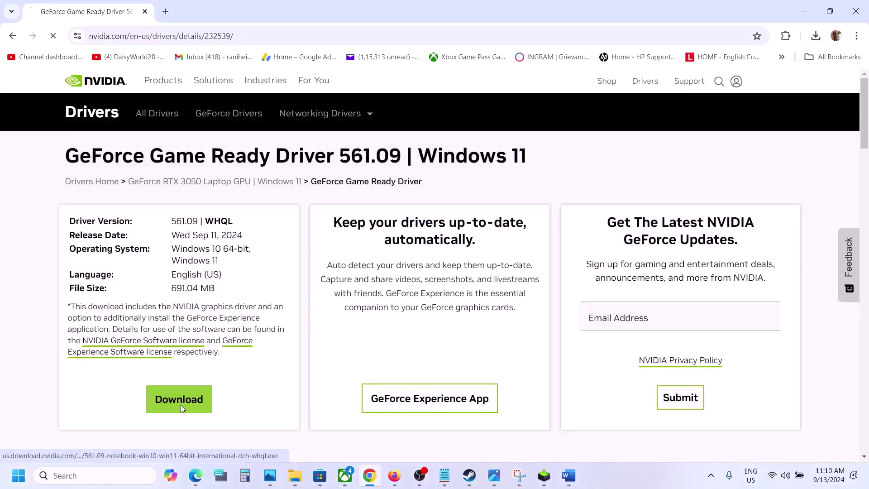
pyautogui.click(816, 36)
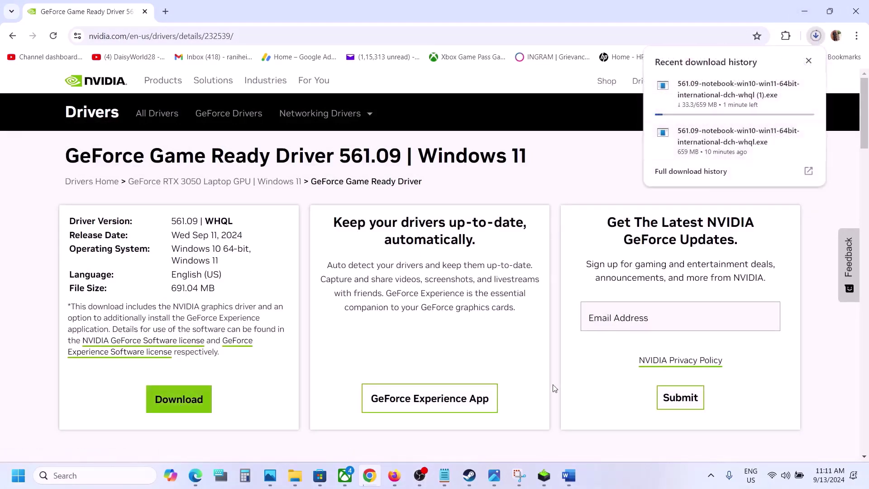
# Step: In the NVIDIA Installer, accept the license and proceed with a Custom (Advanced) setup that performs a clean installation
pyautogui.click(544, 475)
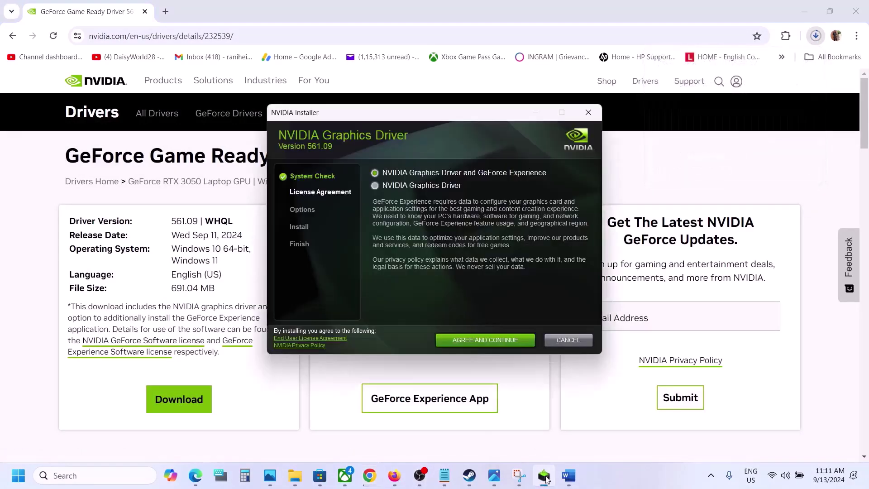
pyautogui.click(486, 338)
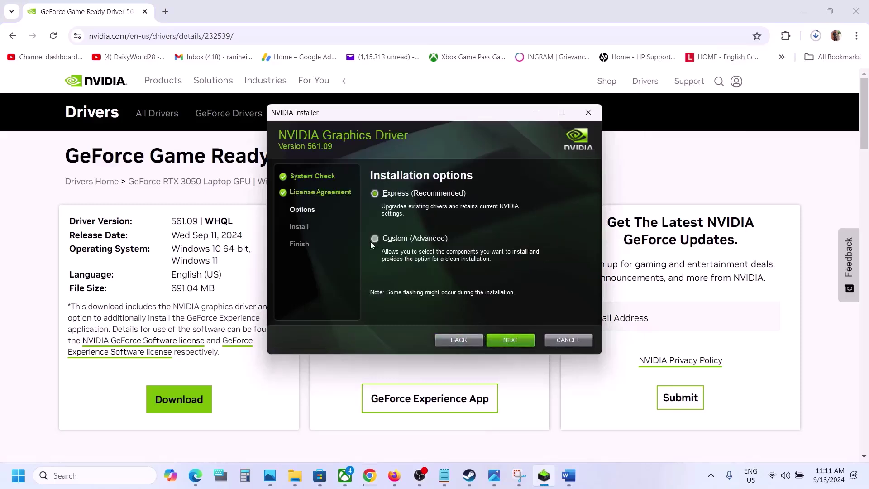
pyautogui.click(377, 238)
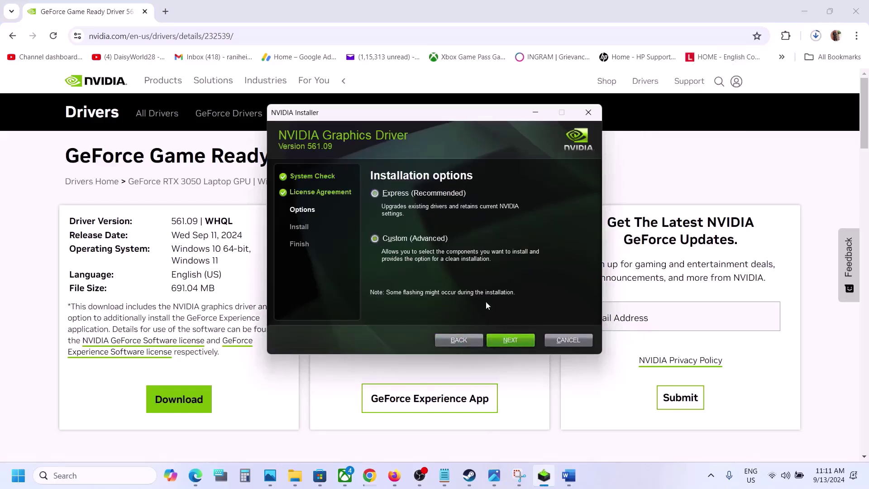
pyautogui.click(514, 341)
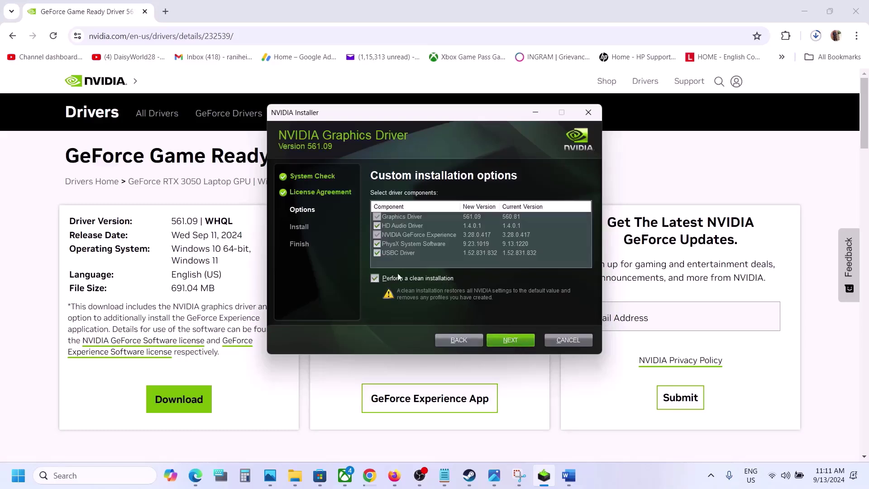
pyautogui.click(512, 342)
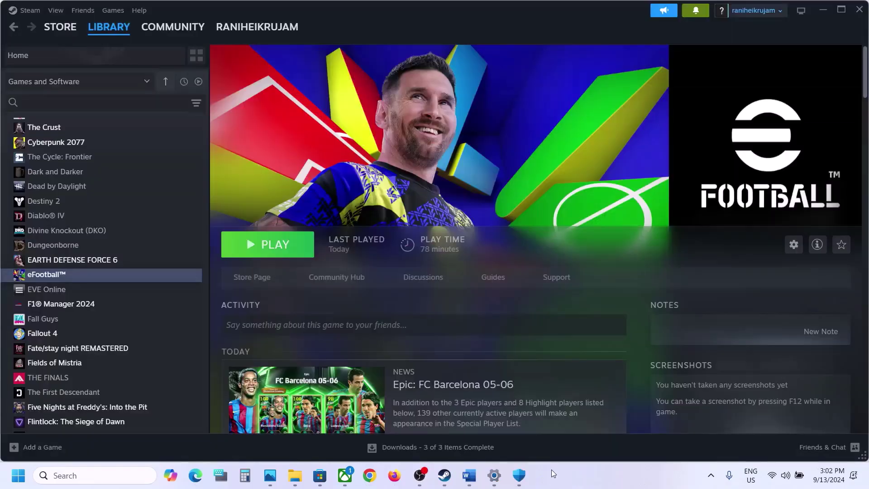
# Step: Copy the word "graphics" from Step 10 of the Word notes, search Windows for it, and open Graphics settings
pyautogui.click(470, 485)
pyautogui.scroll(-3, 380, 313)
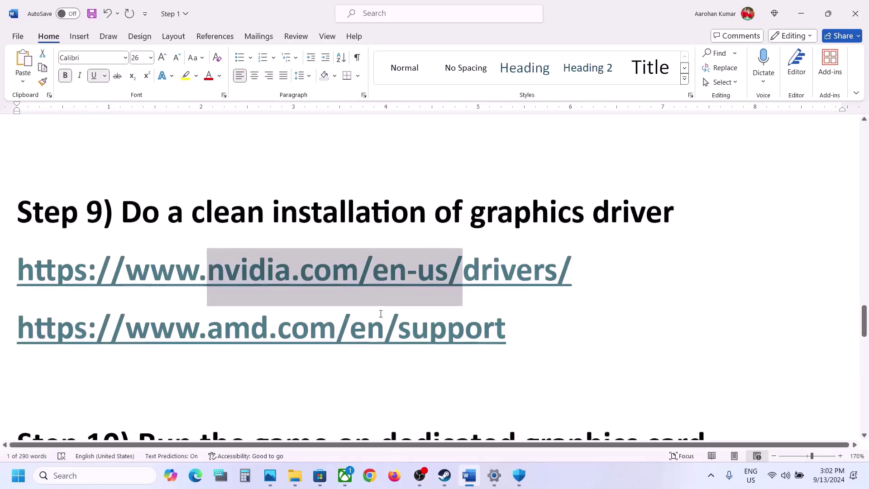
pyautogui.doubleClick(563, 348)
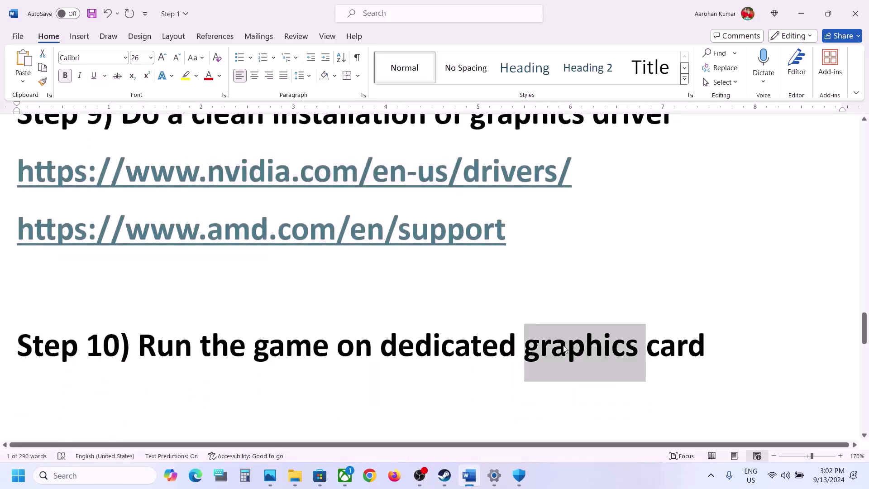
pyautogui.hotkey('ctrl', 'c')
pyautogui.click(95, 475)
pyautogui.hotkey('ctrl', 'v')
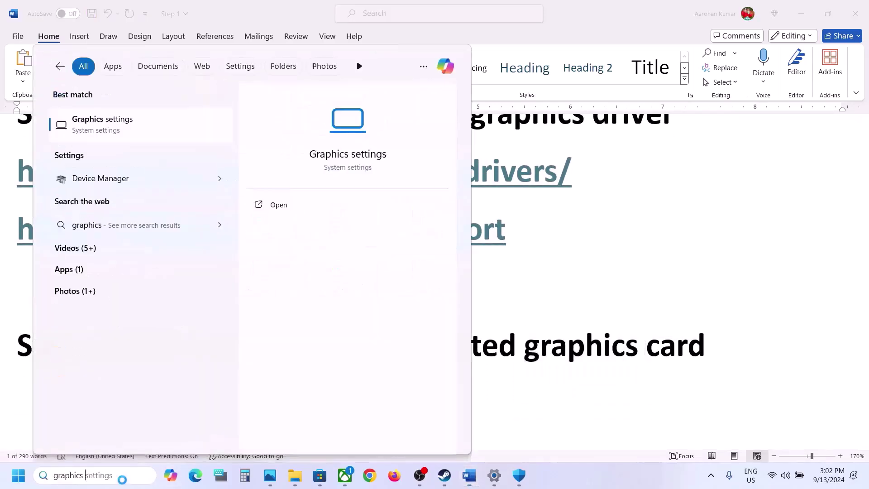
pyautogui.click(143, 120)
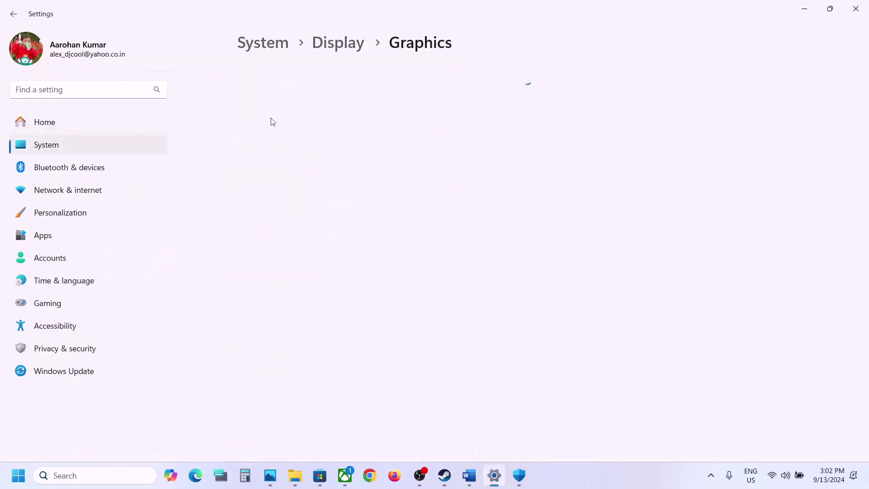
# Step: Add the eFootball application from Steam's common\eFootball\eFootball\Binaries\Win64 folder to the Graphics settings app list
pyautogui.click(263, 204)
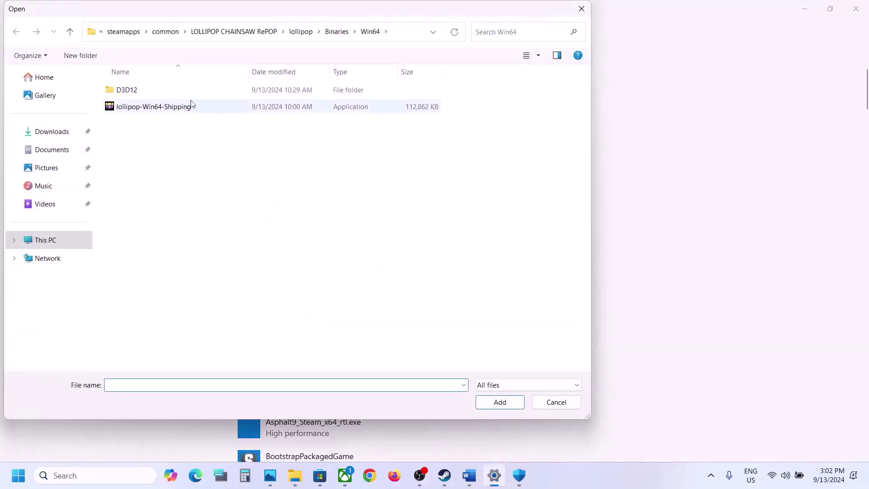
pyautogui.click(163, 32)
pyautogui.doubleClick(148, 107)
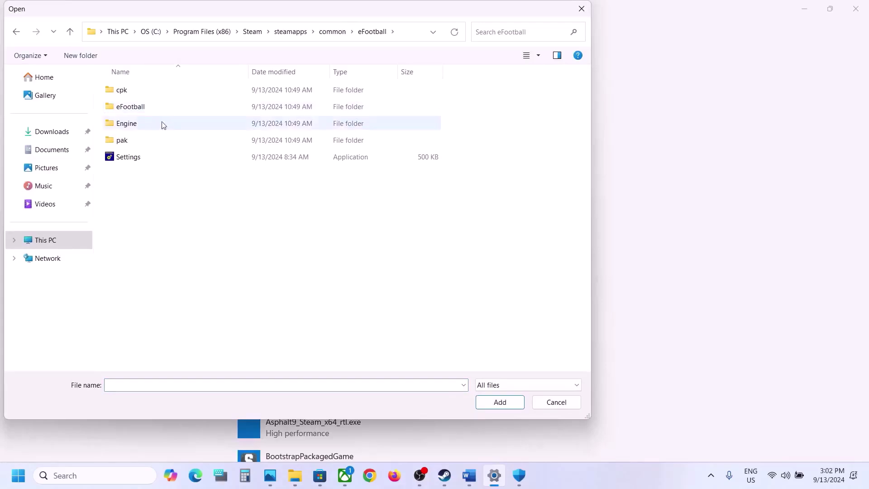
pyautogui.click(136, 111)
pyautogui.doubleClick(136, 110)
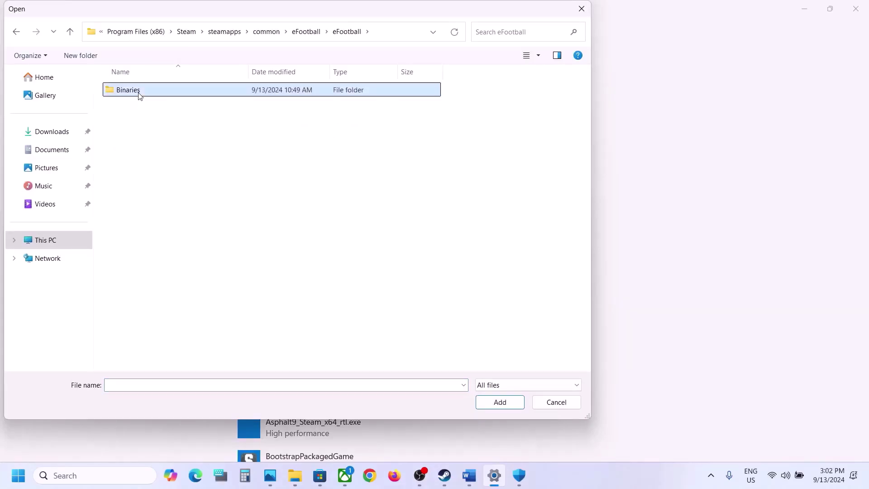
pyautogui.doubleClick(138, 93)
pyautogui.doubleClick(138, 93)
pyautogui.click(145, 95)
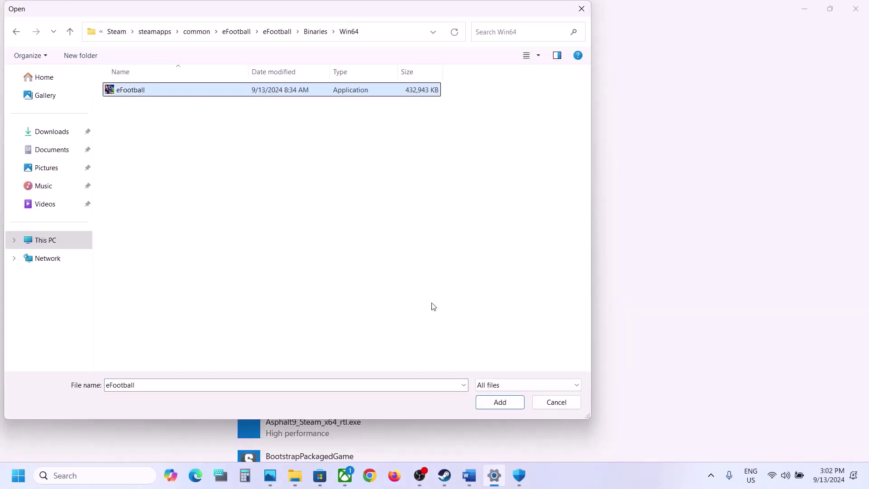
pyautogui.click(496, 405)
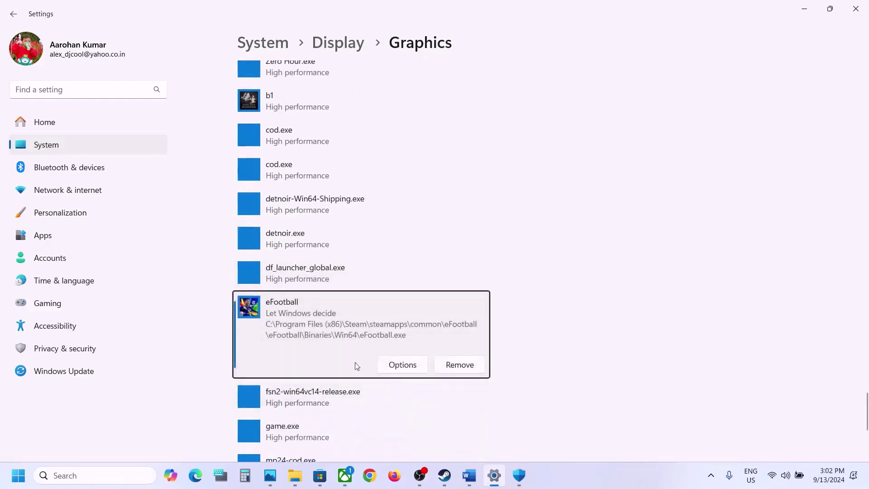
# Step: Set the graphics preference for eFootball to High performance, save it, and close Settings
pyautogui.click(402, 365)
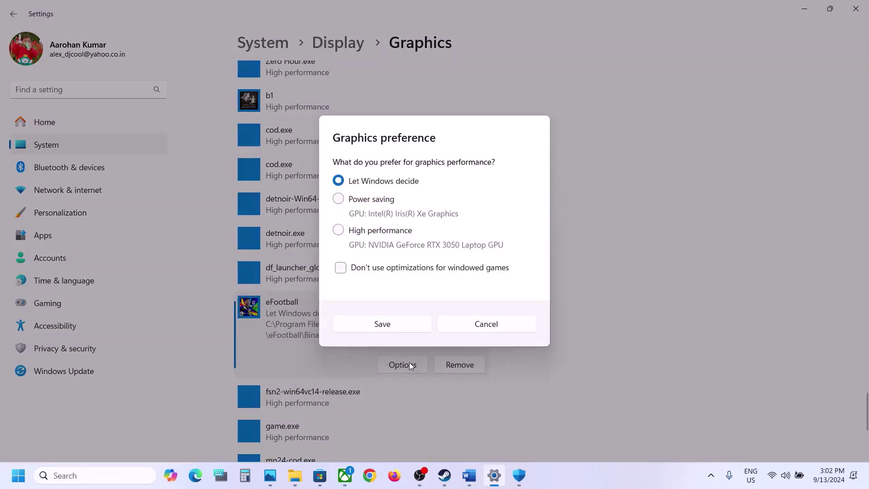
pyautogui.click(368, 231)
pyautogui.click(414, 323)
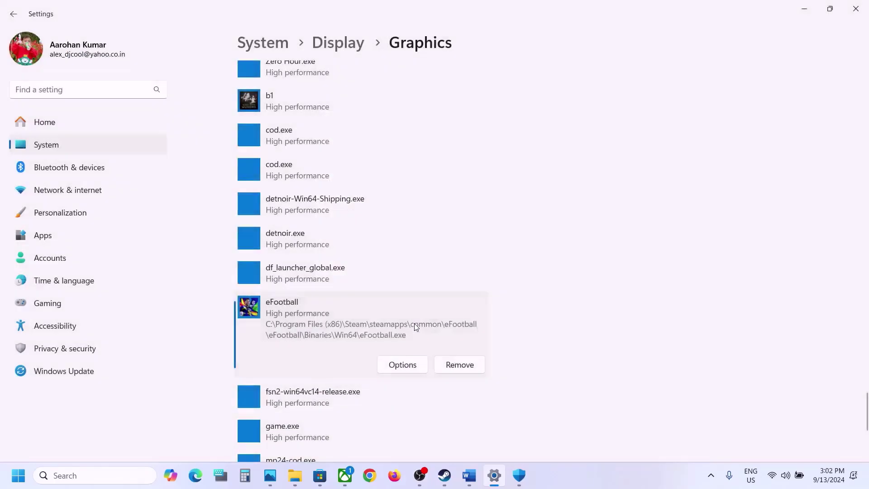
pyautogui.click(865, 8)
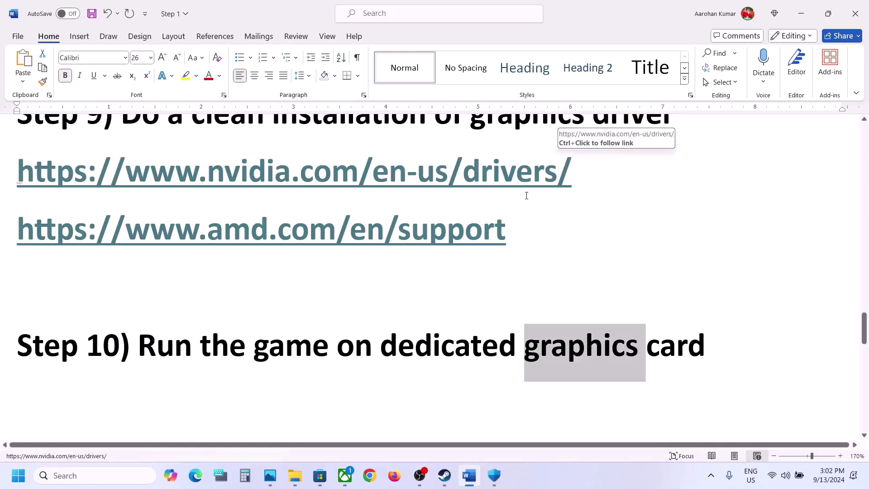
# Step: Copy the Visual C++ download link from Step 11 of the Word notes and open it in Chrome
pyautogui.scroll(-3, 525, 195)
pyautogui.scroll(-2, 525, 197)
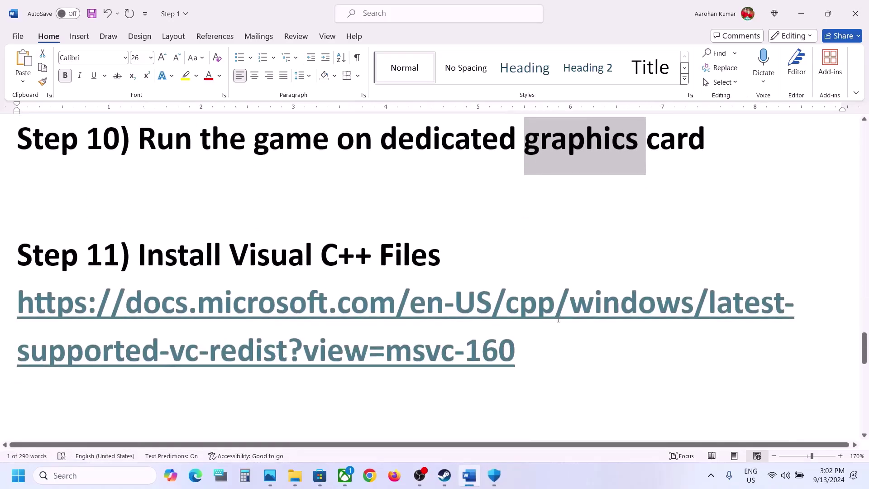
pyautogui.tripleClick(538, 345)
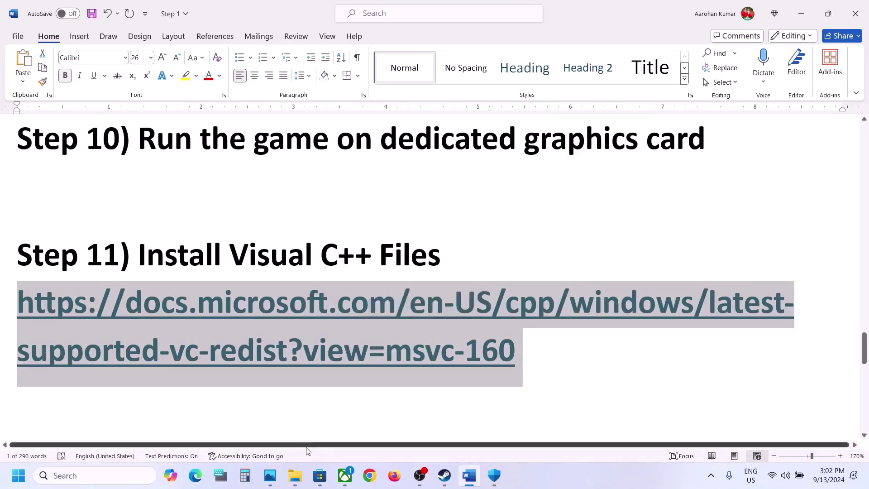
pyautogui.click(370, 475)
pyautogui.hotkey('ctrl', 'v')
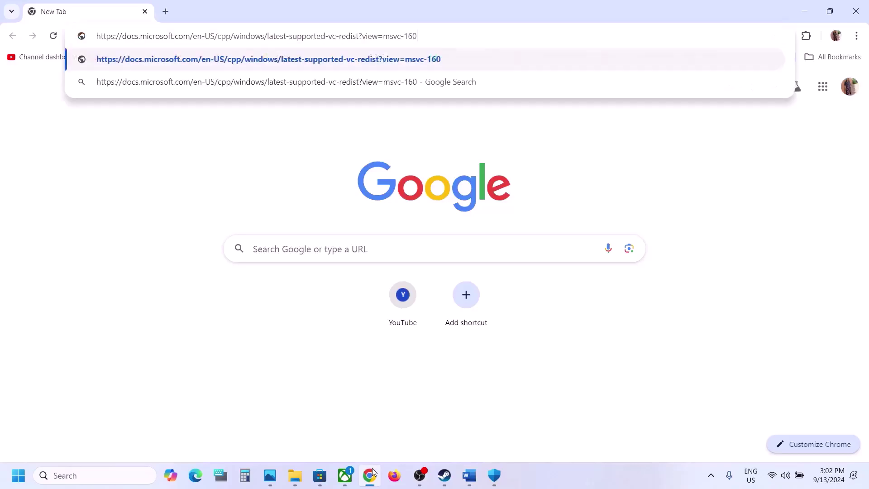
pyautogui.press('Return')
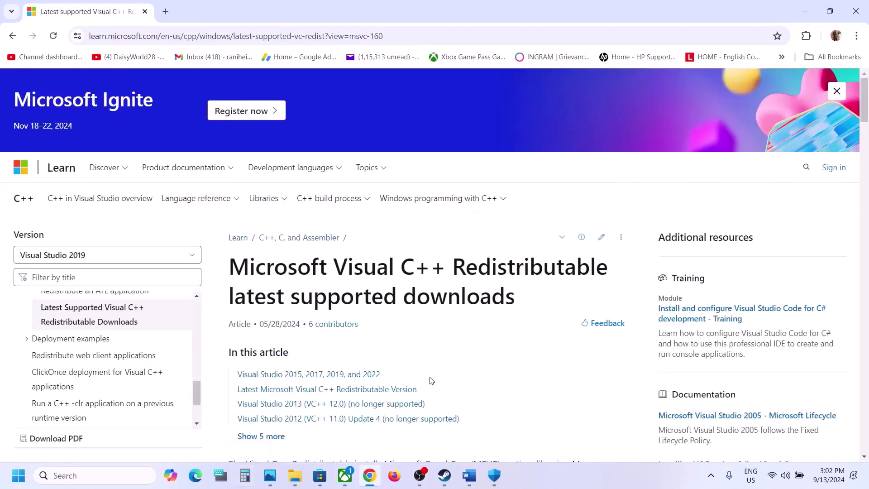
# Step: Find the X86 and X64 entries under Latest Microsoft Visual C++ Redistributable Version and download the x86 package
pyautogui.scroll(-8, 431, 376)
pyautogui.scroll(-7, 431, 377)
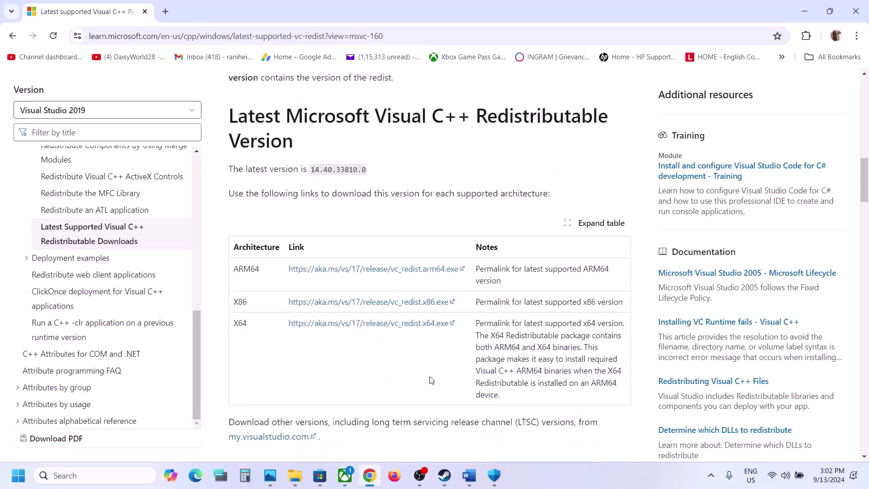
pyautogui.doubleClick(236, 293)
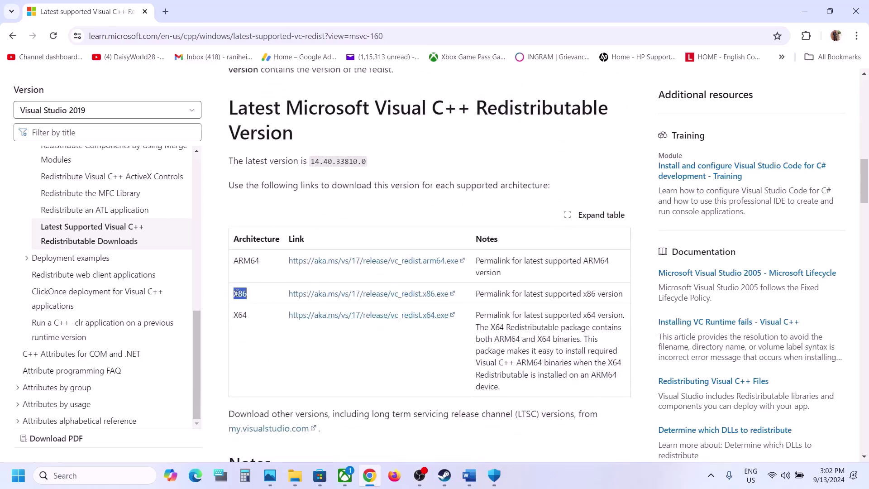
pyautogui.doubleClick(241, 315)
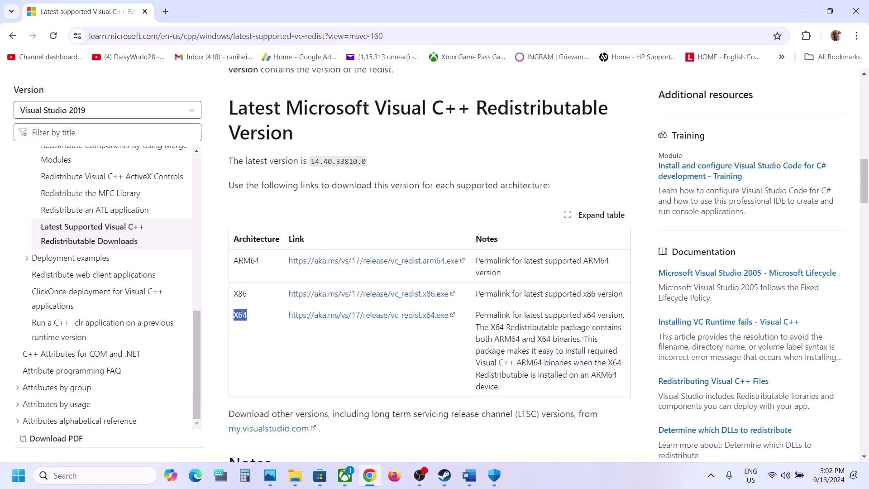
pyautogui.click(373, 295)
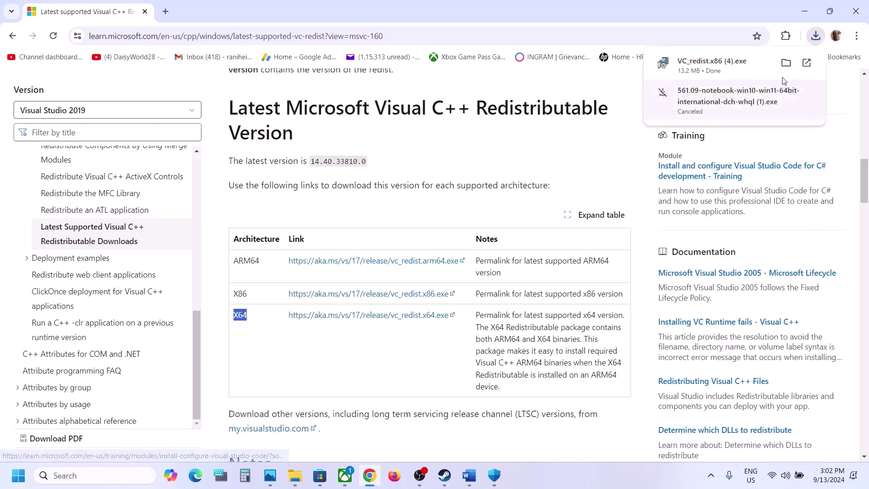
# Step: Run the downloaded x86 redistributable installer and try to repair the installation
pyautogui.click(743, 74)
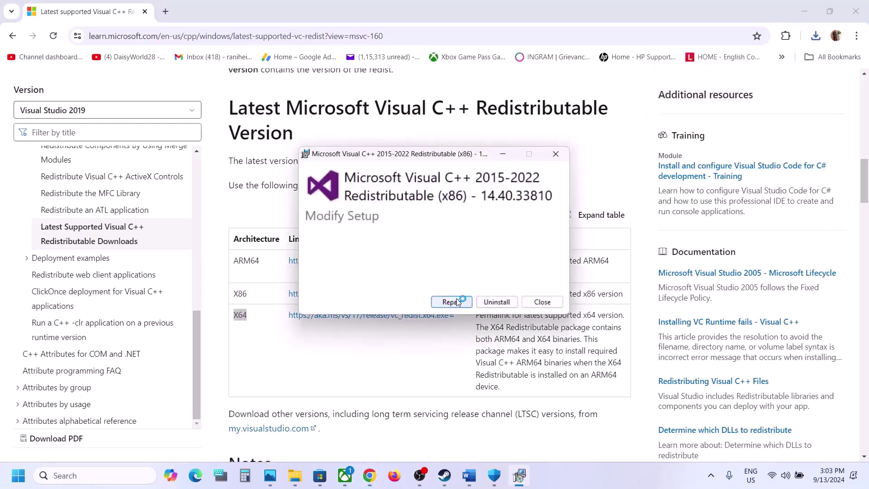
pyautogui.click(459, 302)
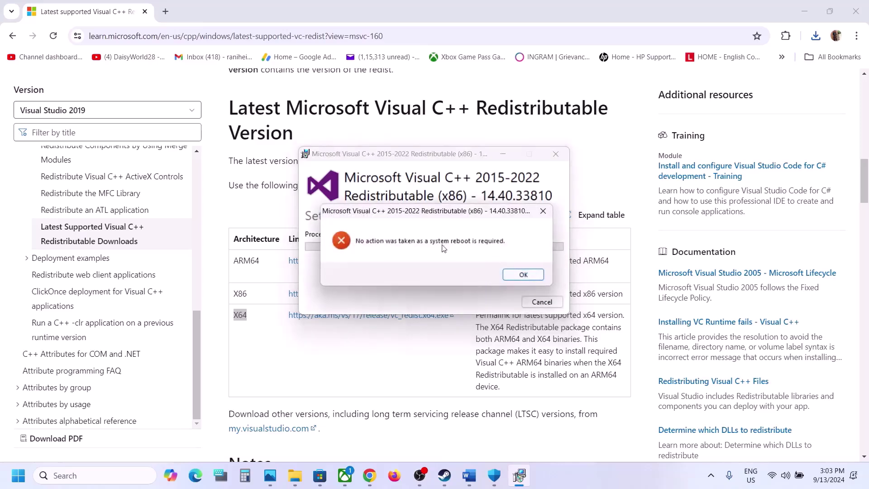
pyautogui.click(529, 277)
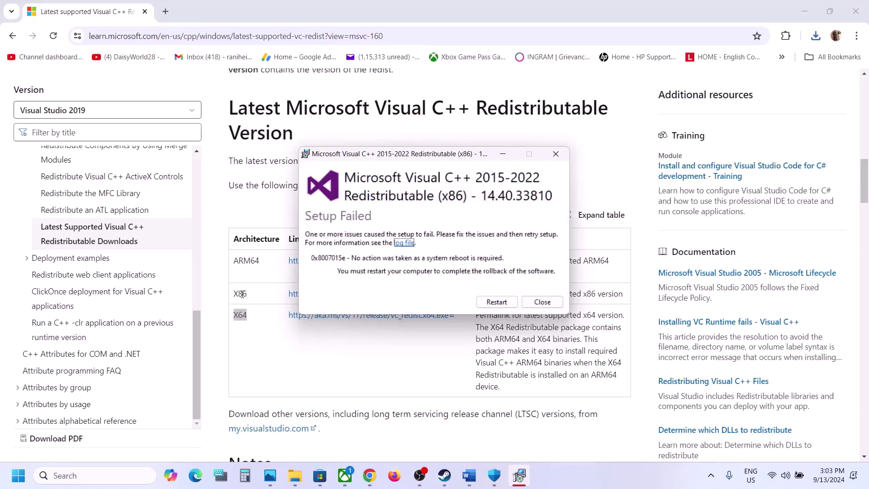
pyautogui.press('Escape')
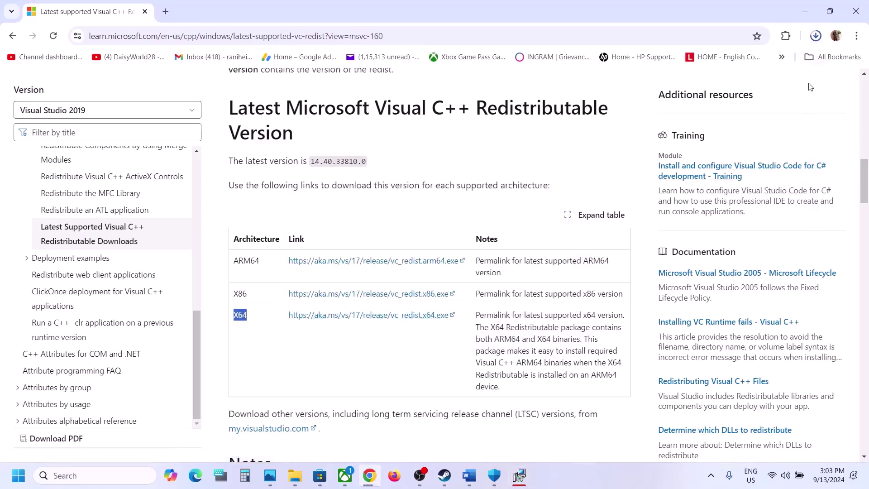
# Step: Download and run the x64 redistributable, try to repair it, and arrange both setup windows side by side before returning to the web page
pyautogui.click(783, 55)
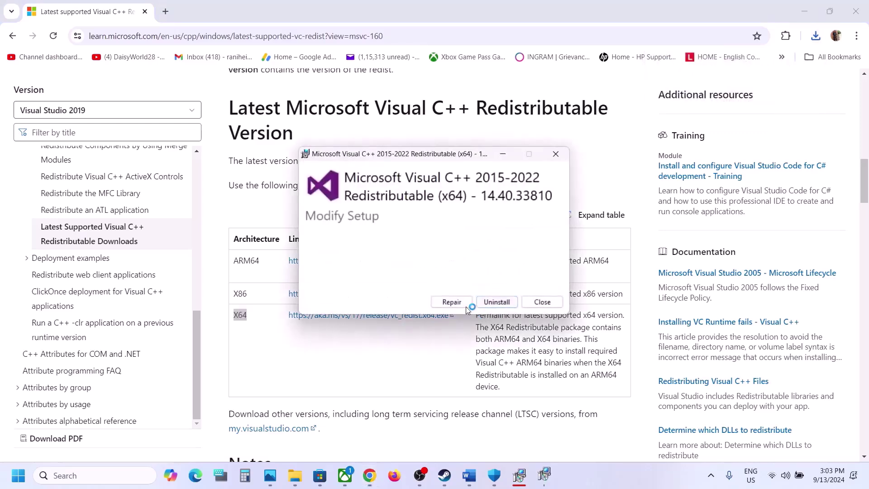
pyautogui.click(452, 302)
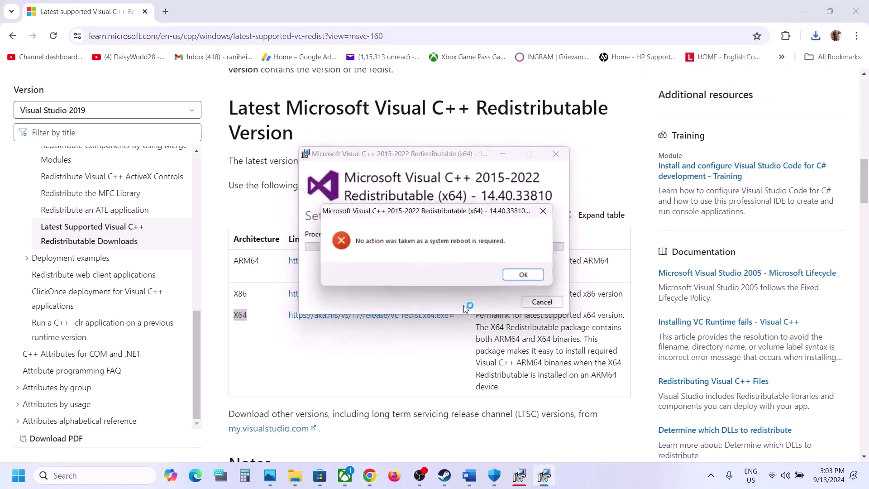
pyautogui.click(520, 274)
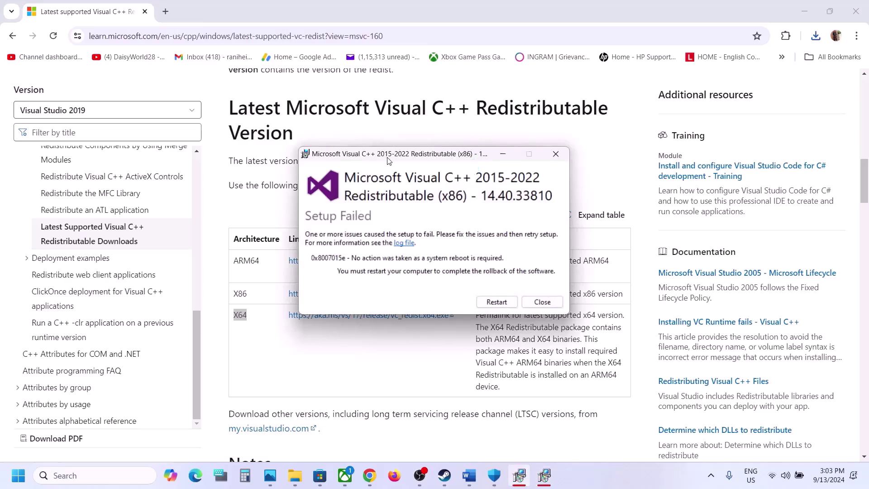
pyautogui.moveTo(388, 160); pyautogui.dragTo(225, 180)
pyautogui.moveTo(409, 156); pyautogui.dragTo(512, 171)
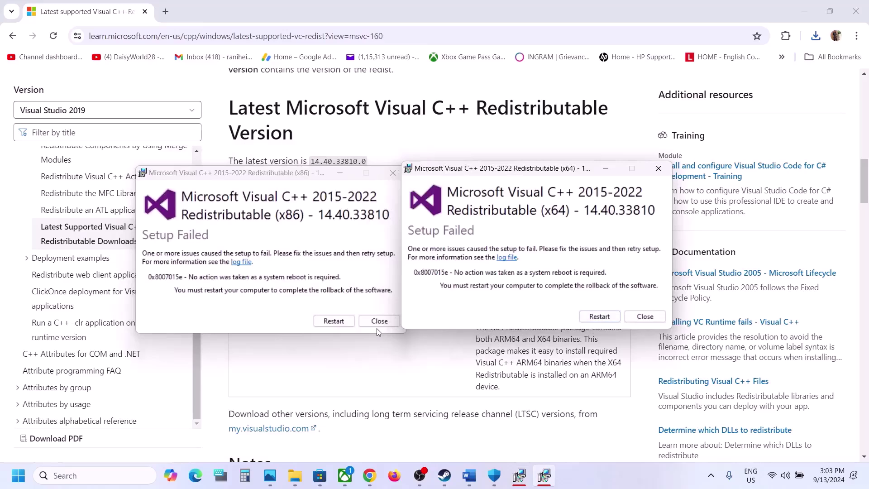
pyautogui.click(347, 380)
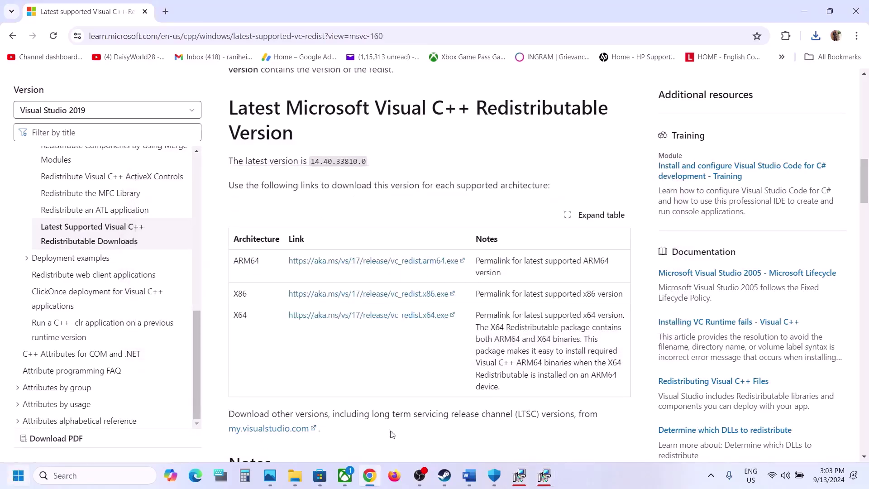
# Step: Display the Windows restart option in the power choices, and bring up the eFootball library page in Steam
pyautogui.click(18, 476)
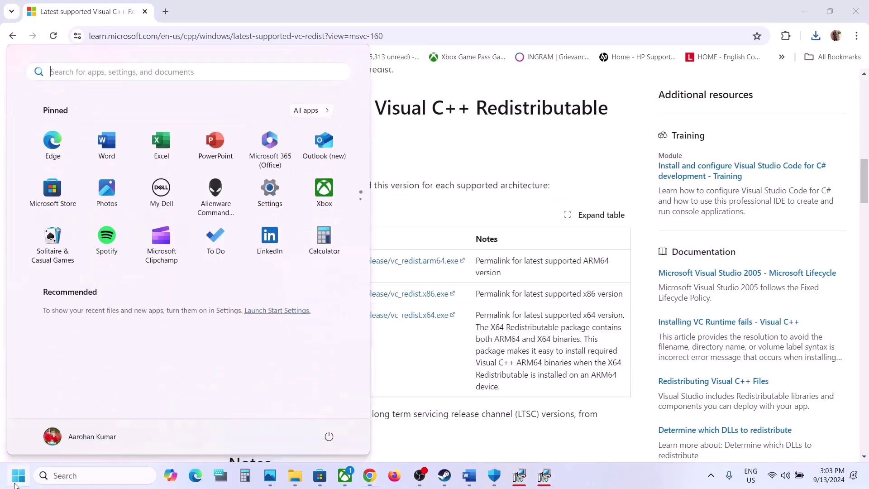
pyautogui.click(329, 436)
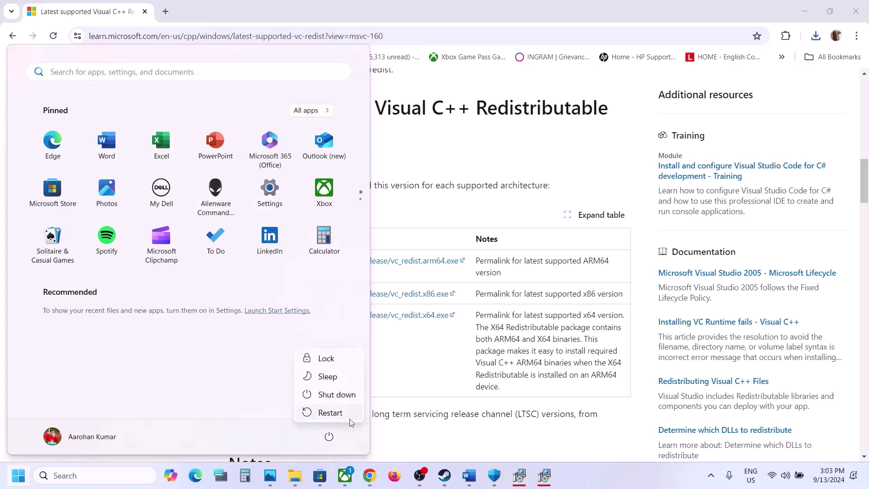
pyautogui.click(443, 480)
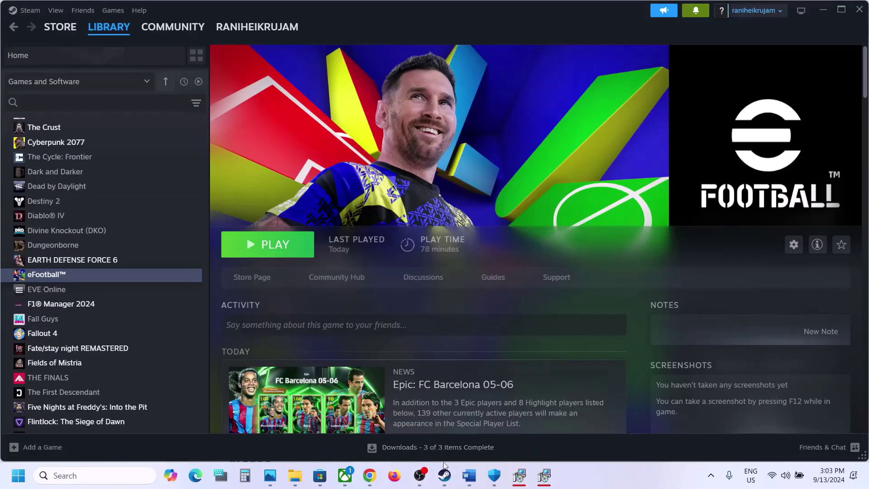
# Step: Return to the Word notes and highlight the Step 12 heading about increasing the virtual memory
pyautogui.click(474, 483)
pyautogui.scroll(-5, 392, 308)
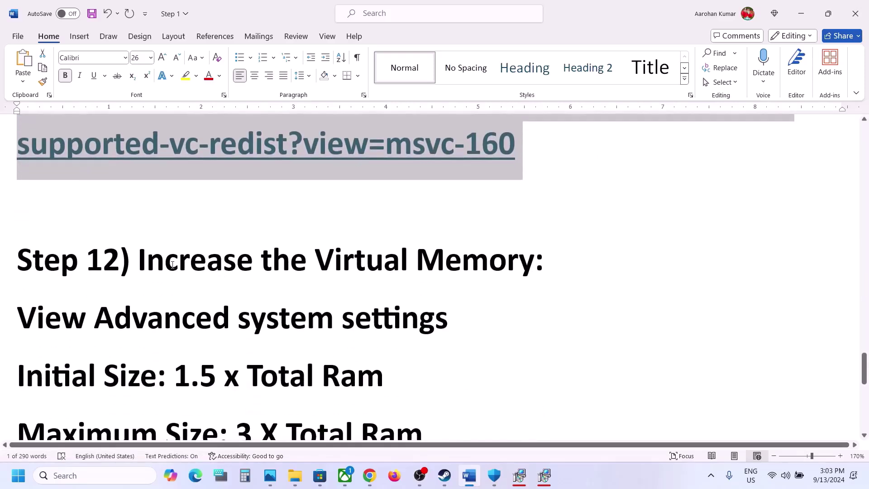
pyautogui.moveTo(138, 262); pyautogui.dragTo(539, 260)
pyautogui.click(607, 486)
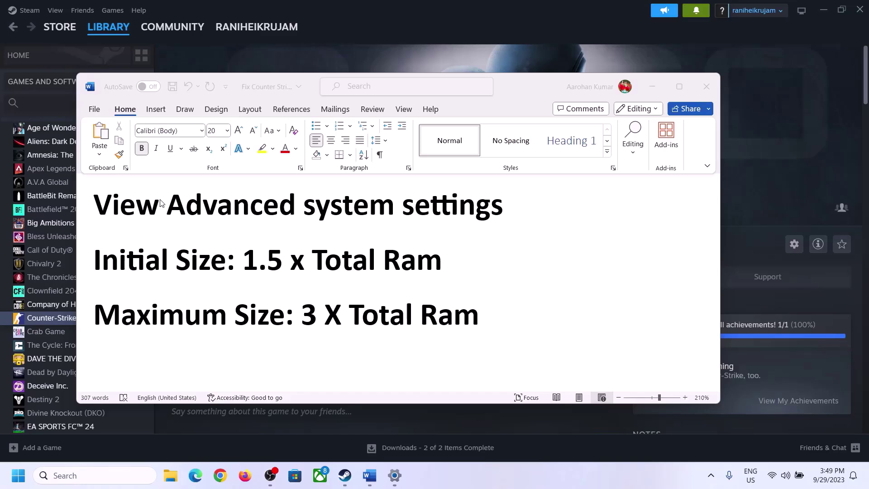
# Step: Copy "View Advanced system settings" from the notes, search Windows for it, and open the Performance settings from System Properties
pyautogui.moveTo(124, 210); pyautogui.dragTo(468, 227)
pyautogui.hotkey('ctrl', 'c')
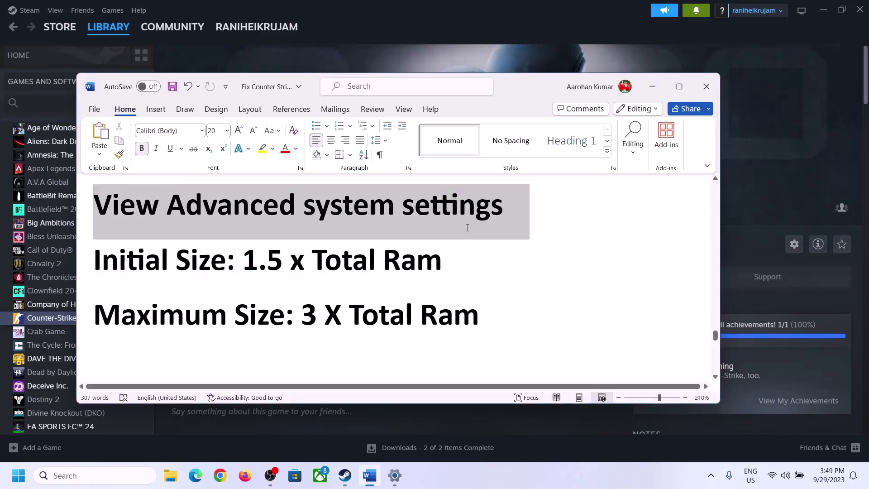
pyautogui.click(104, 475)
pyautogui.hotkey('ctrl', 'v')
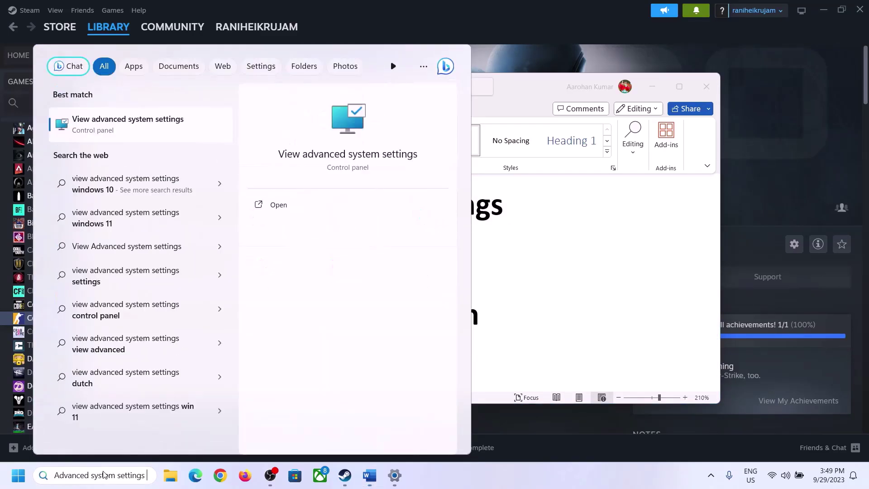
pyautogui.click(121, 132)
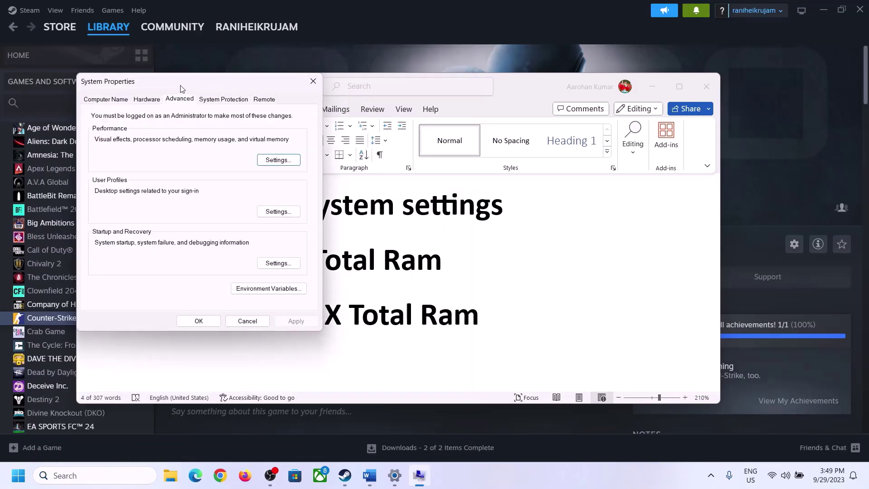
pyautogui.moveTo(180, 87); pyautogui.dragTo(388, 156)
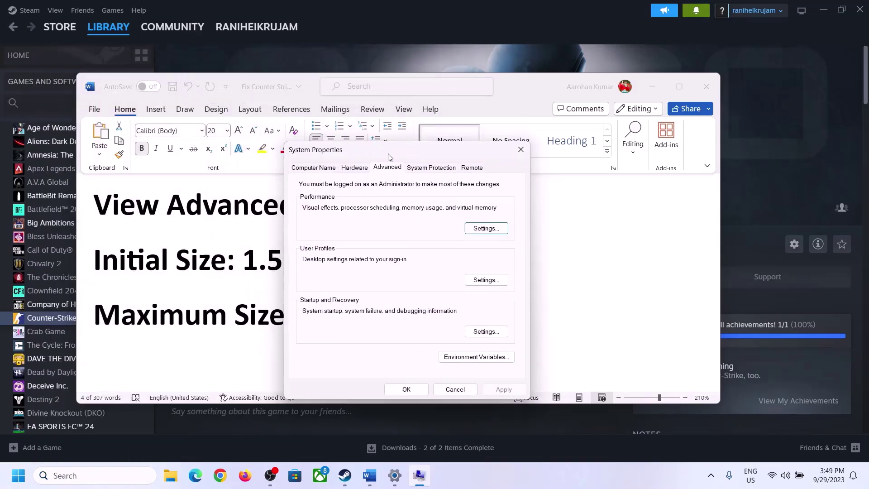
pyautogui.click(487, 229)
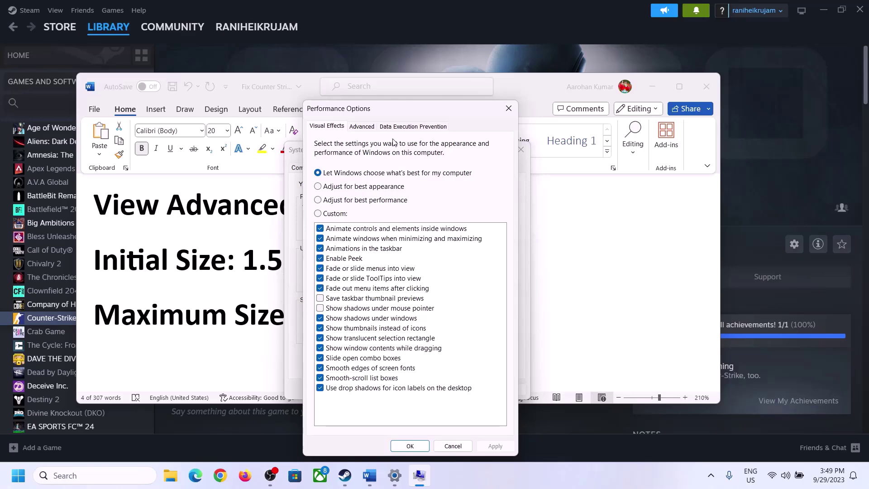
# Step: Open the advanced Virtual Memory settings, turn off automatic paging file management for all drives, and choose a custom size for drive C
pyautogui.click(367, 131)
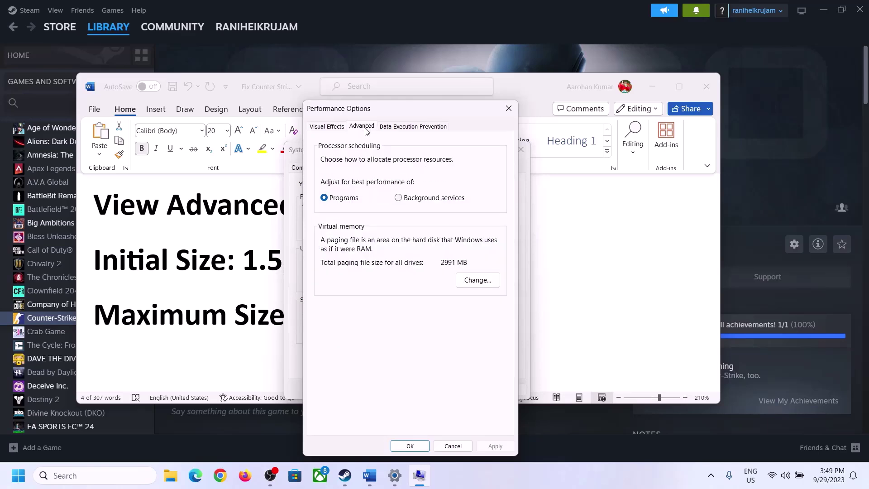
pyautogui.click(481, 279)
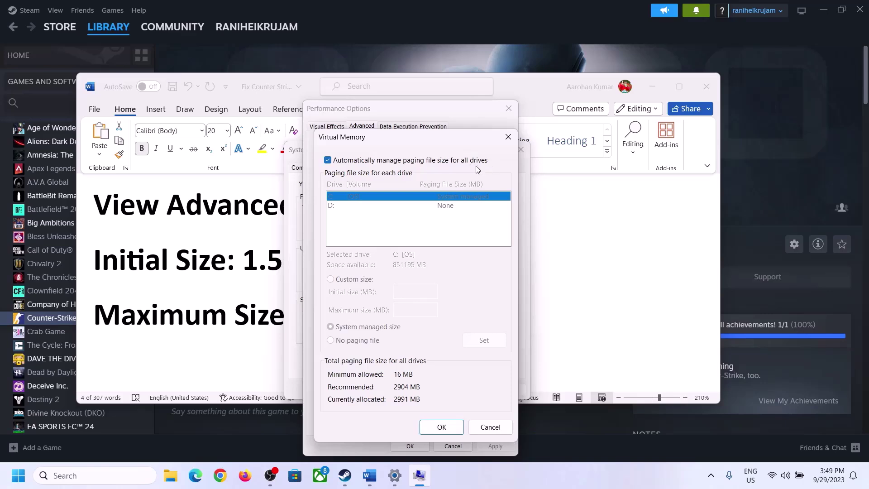
pyautogui.click(328, 161)
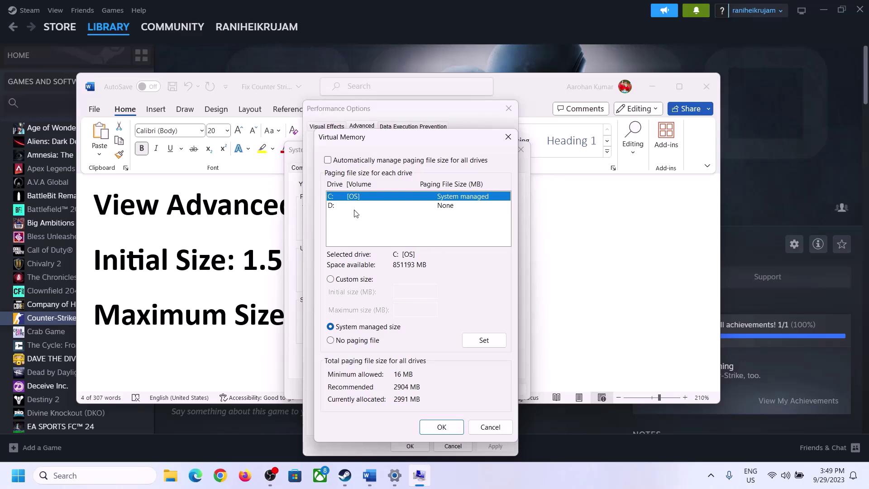
pyautogui.click(331, 280)
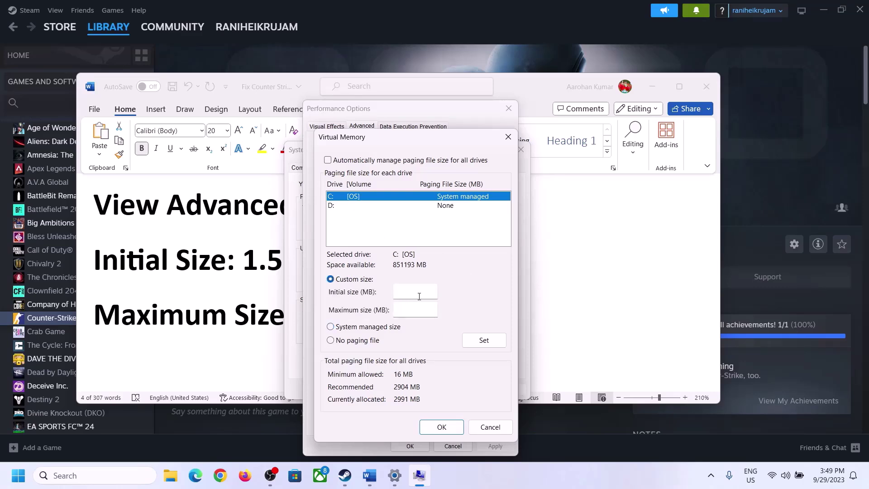
# Step: Highlight "1.5 x Total Ram" in the Word notes, and look up the installed RAM on the Windows Settings About page
pyautogui.click(247, 266)
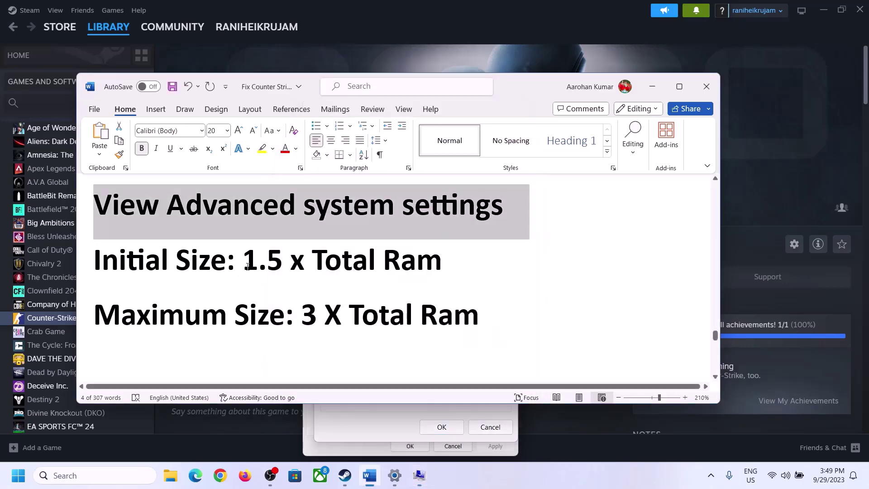
pyautogui.moveTo(248, 259); pyautogui.dragTo(403, 270)
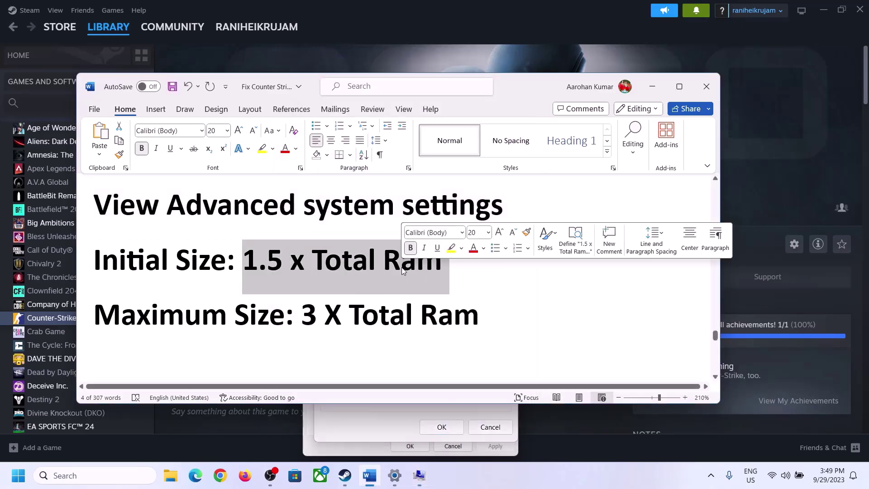
pyautogui.click(395, 478)
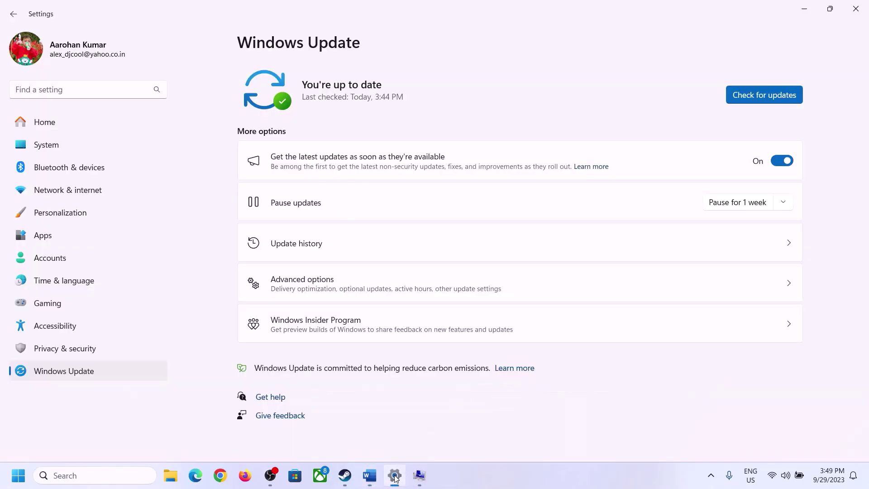
pyautogui.click(40, 151)
pyautogui.scroll(-7, 318, 349)
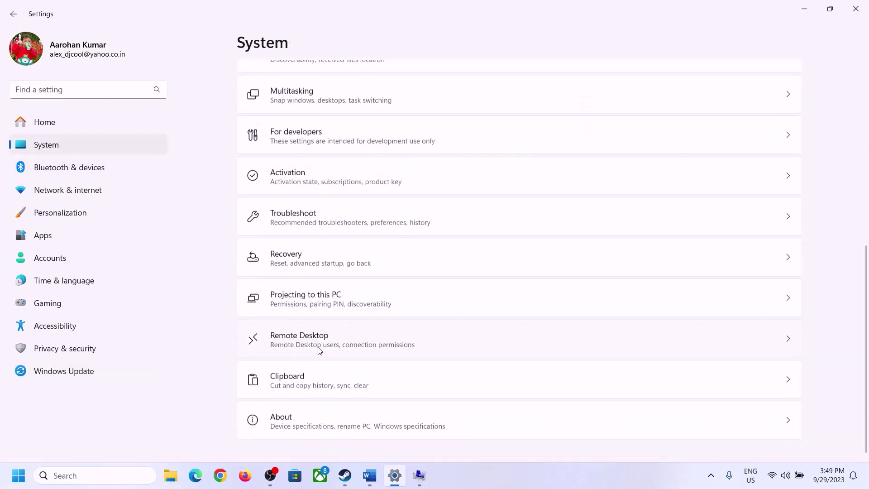
pyautogui.click(285, 425)
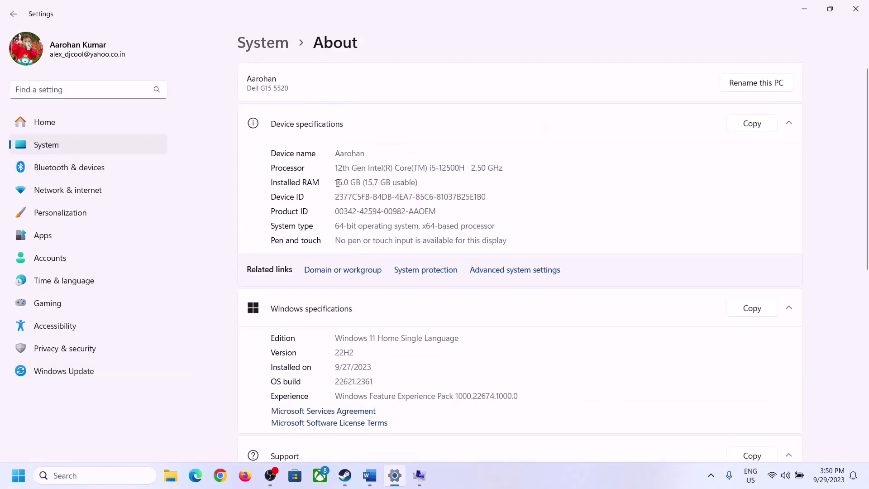
pyautogui.moveTo(345, 181); pyautogui.dragTo(331, 182)
pyautogui.click(349, 183)
pyautogui.moveTo(346, 181); pyautogui.dragTo(332, 178)
# Step: Run calc to open Calculator, place it beside the Virtual Memory dialog, and recheck the initial size formula in the notes
pyautogui.click(419, 476)
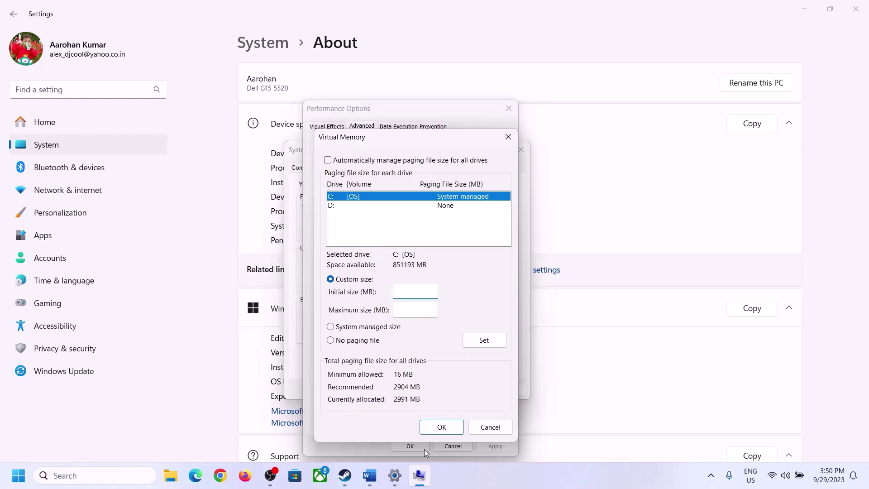
pyautogui.moveTo(395, 476)
pyautogui.moveTo(392, 419)
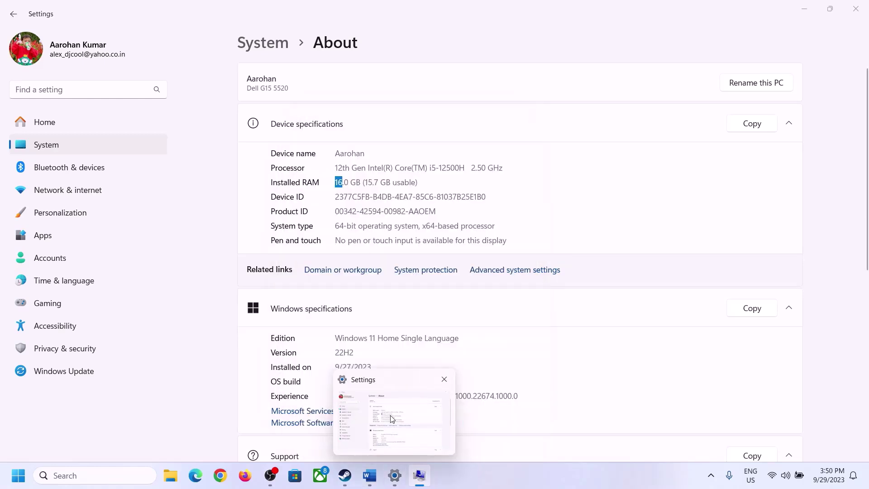
pyautogui.press('super+r')
pyautogui.write('c')
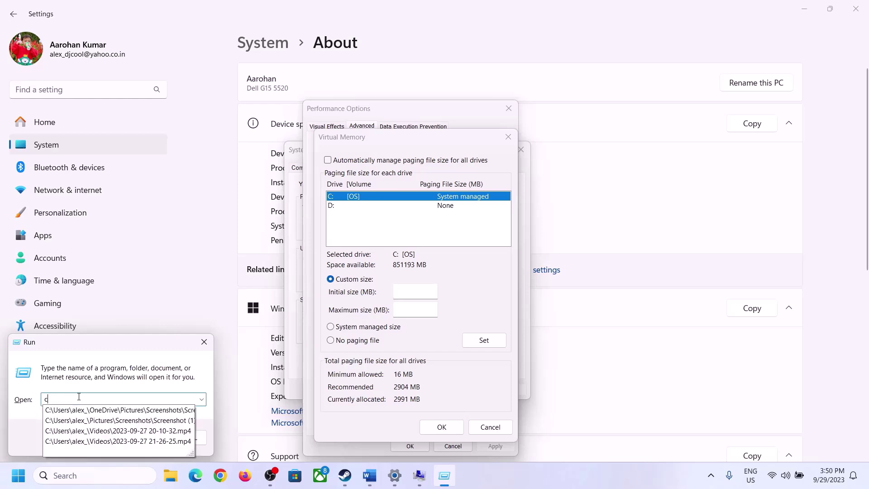
pyautogui.write('alc')
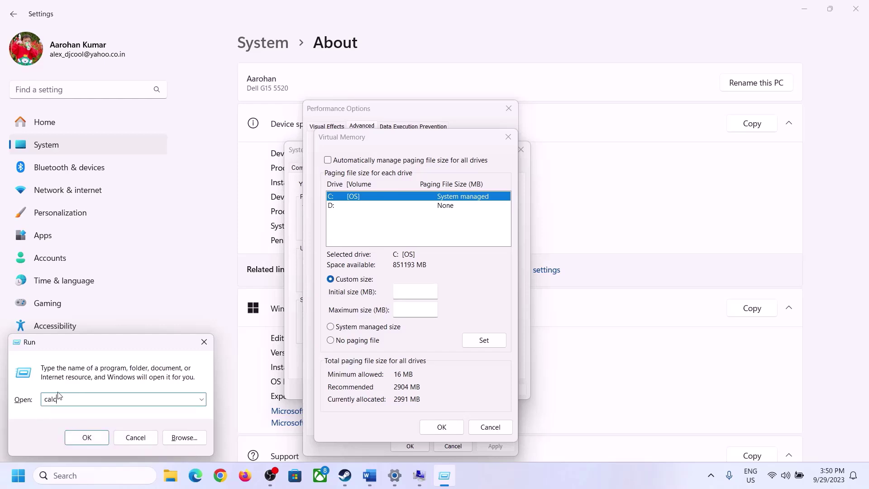
pyautogui.click(86, 438)
pyautogui.moveTo(106, 19); pyautogui.dragTo(632, 152)
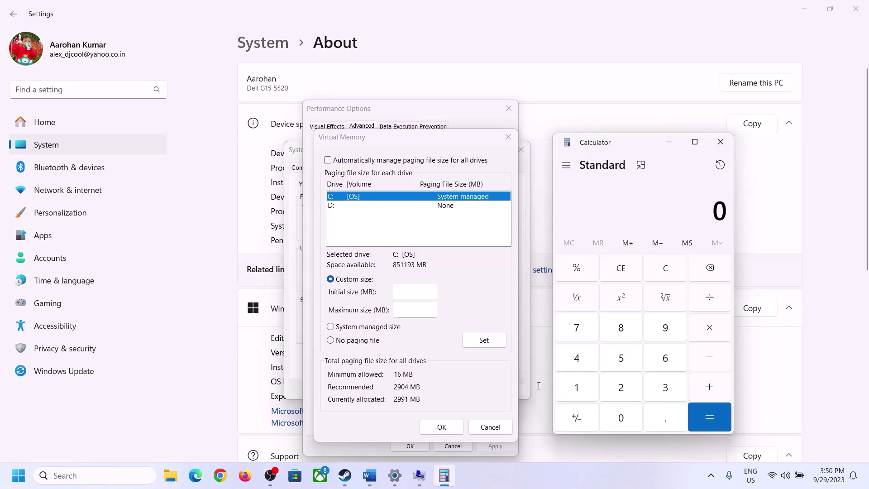
pyautogui.click(369, 483)
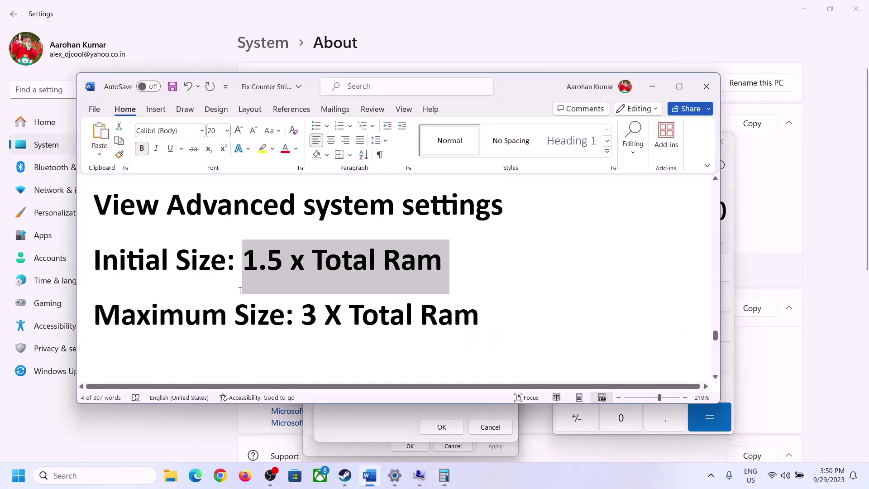
pyautogui.click(444, 475)
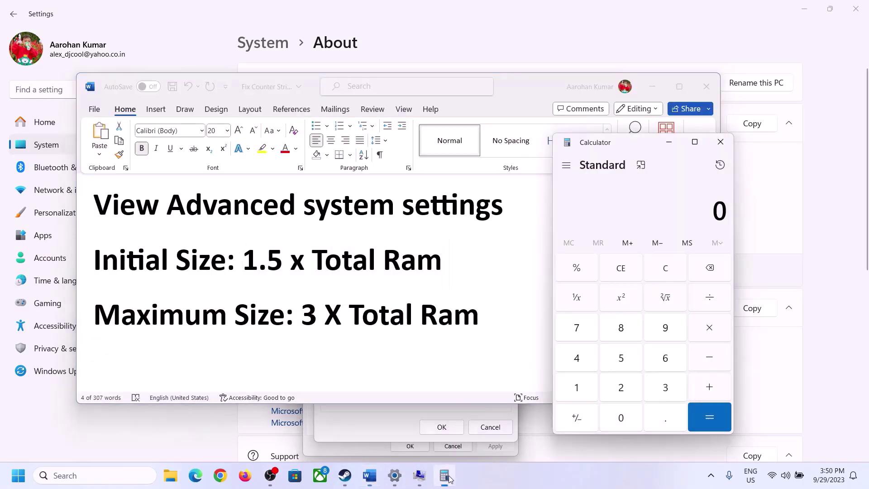
pyautogui.click(581, 387)
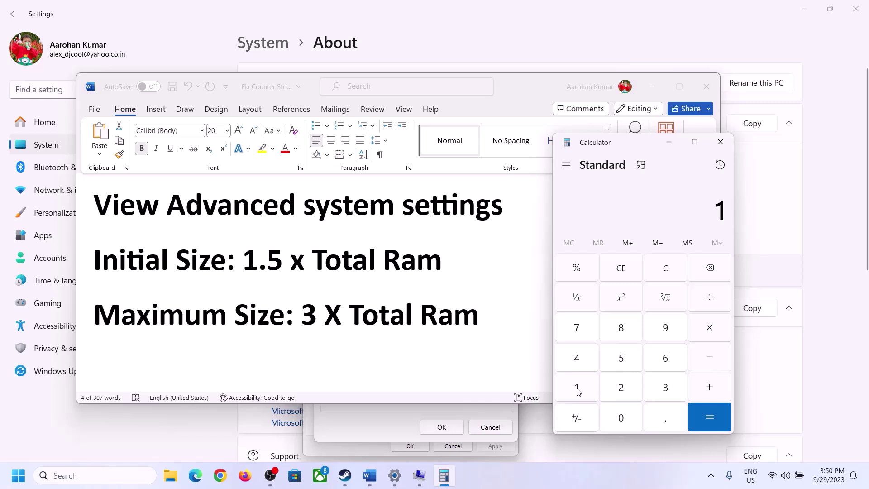
pyautogui.click(662, 364)
pyautogui.click(667, 275)
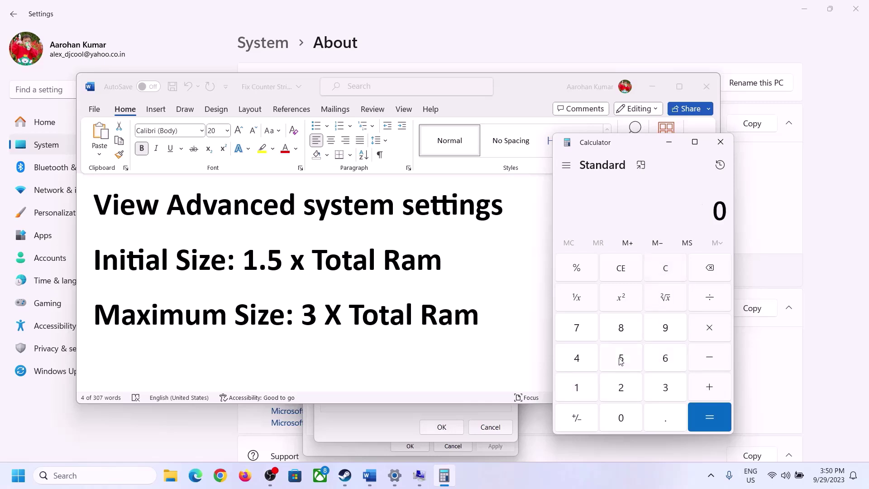
# Step: Convert the installed RAM to megabytes by calculating 16 × 1024
pyautogui.click(583, 388)
pyautogui.click(652, 360)
pyautogui.click(708, 332)
pyautogui.click(576, 392)
pyautogui.click(622, 424)
pyautogui.click(621, 388)
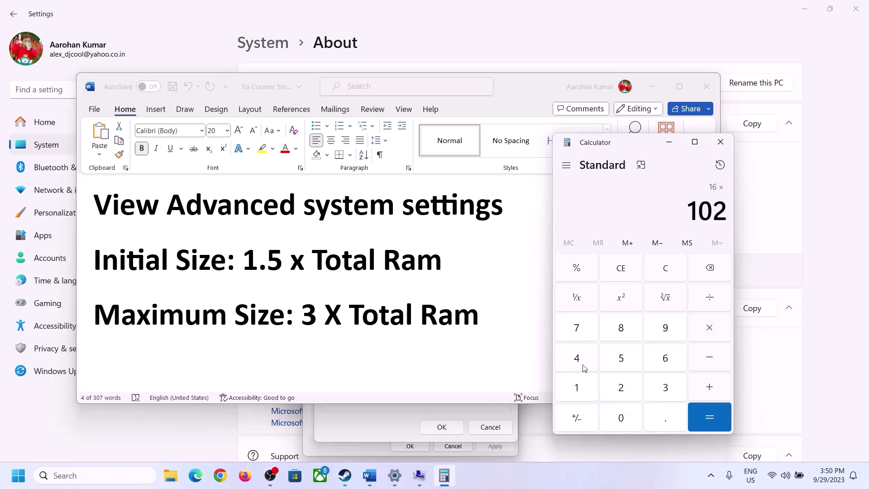
pyautogui.click(579, 364)
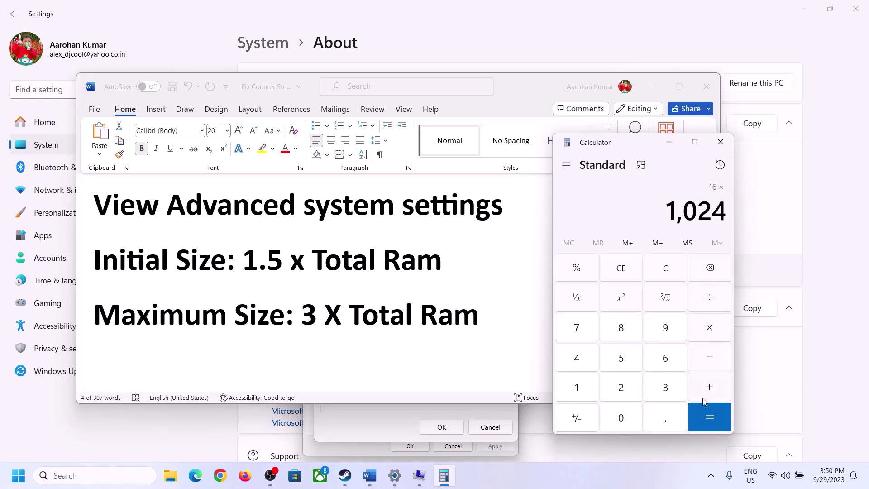
pyautogui.click(709, 419)
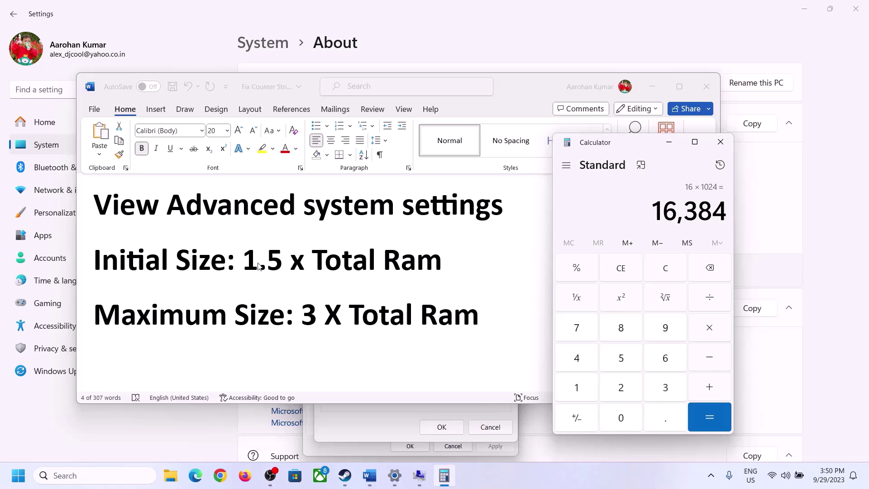
# Step: Multiply the RAM size in megabytes by 1.5 to work out the initial paging file size
pyautogui.click(710, 329)
pyautogui.click(577, 388)
pyautogui.click(663, 417)
pyautogui.click(622, 358)
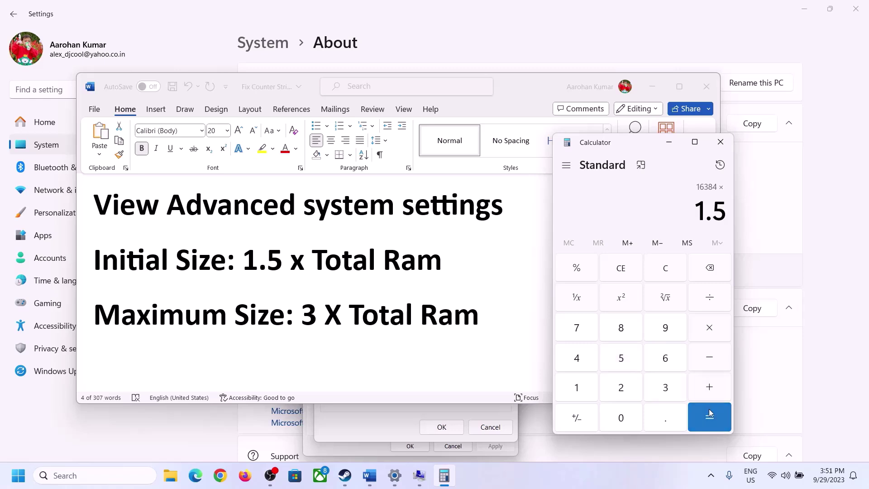
pyautogui.click(709, 416)
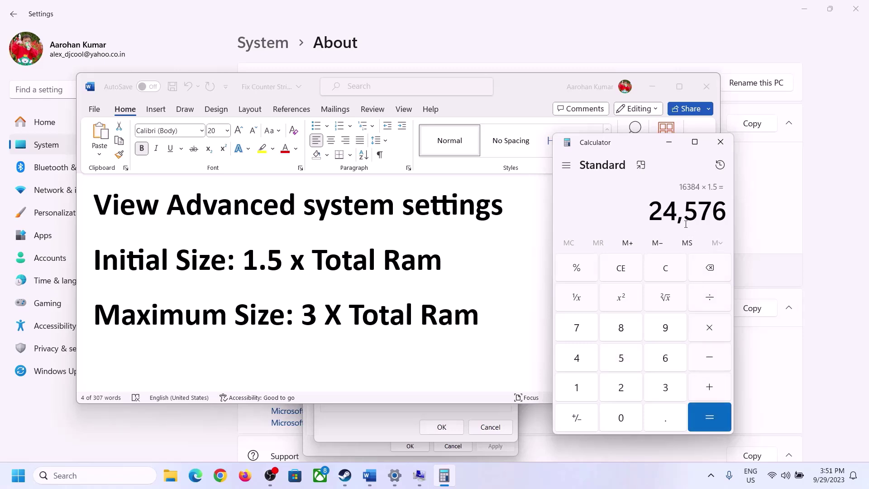
# Step: Set the custom initial size to 24576 MB in the Virtual Memory dialog and move on to the maximum size
pyautogui.click(421, 410)
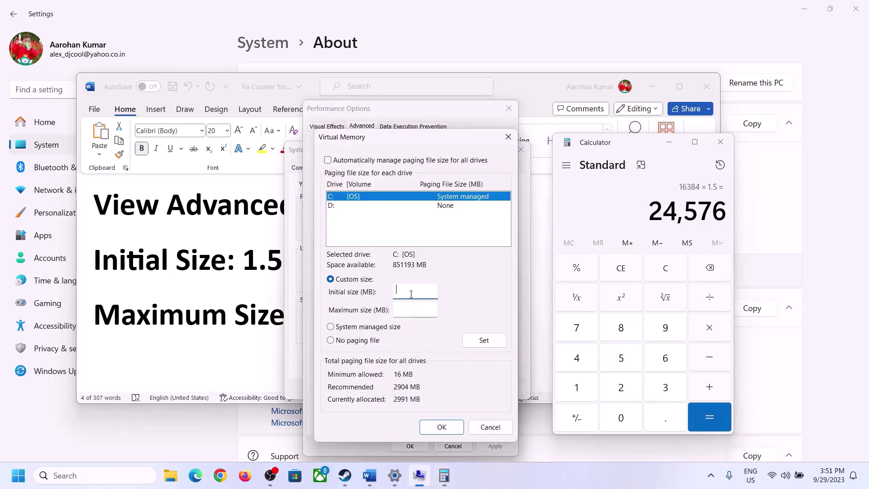
pyautogui.write('24576')
pyautogui.click(434, 310)
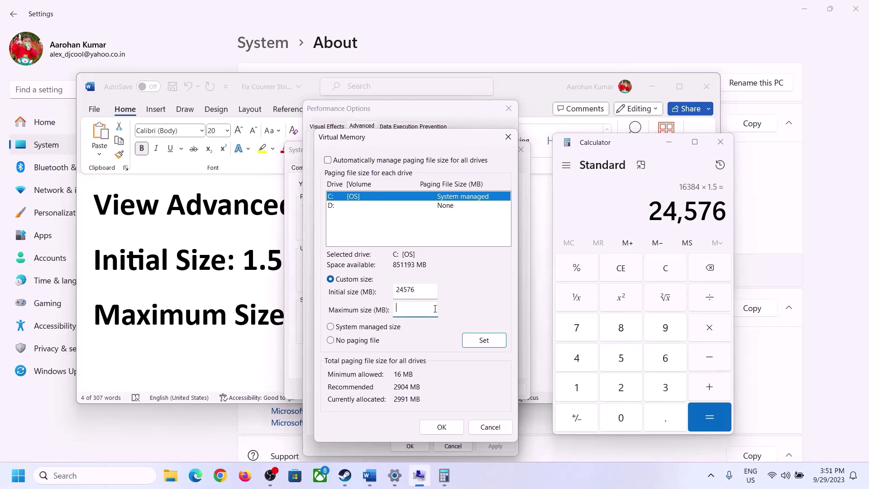
# Step: Recheck the size formulas in the notes and the installed RAM, clear the calculator, and calculate 16 × 1024 again
pyautogui.hotkey('alt', 'Tab')
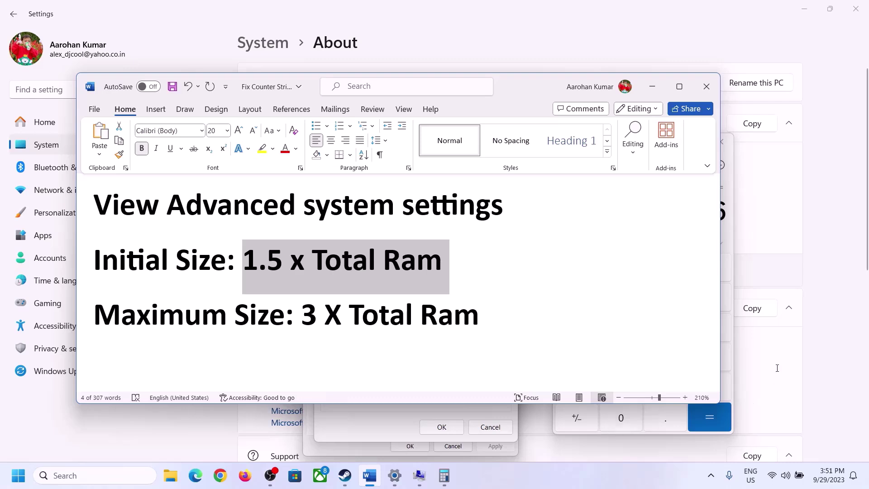
pyautogui.click(729, 234)
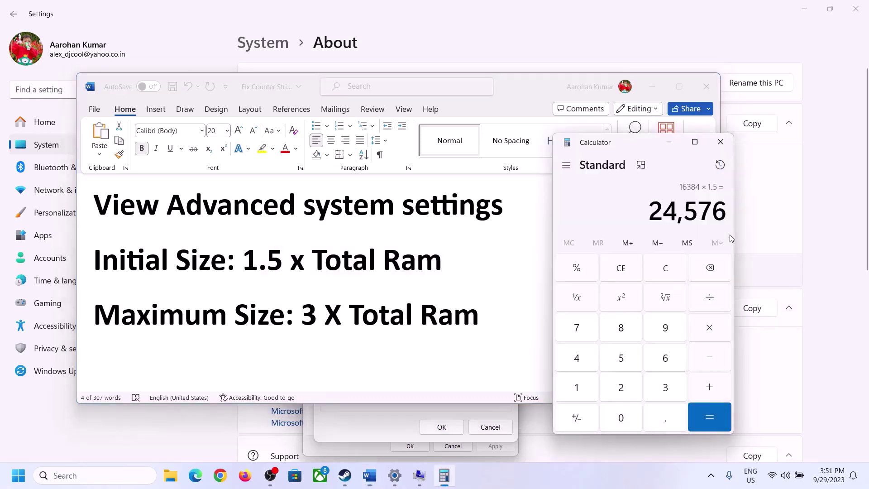
pyautogui.click(673, 270)
pyautogui.click(395, 480)
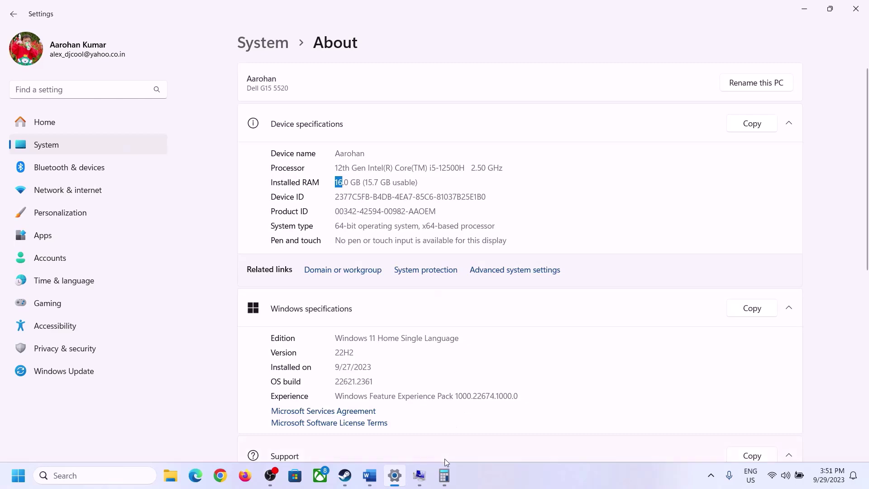
pyautogui.click(444, 474)
pyautogui.click(585, 384)
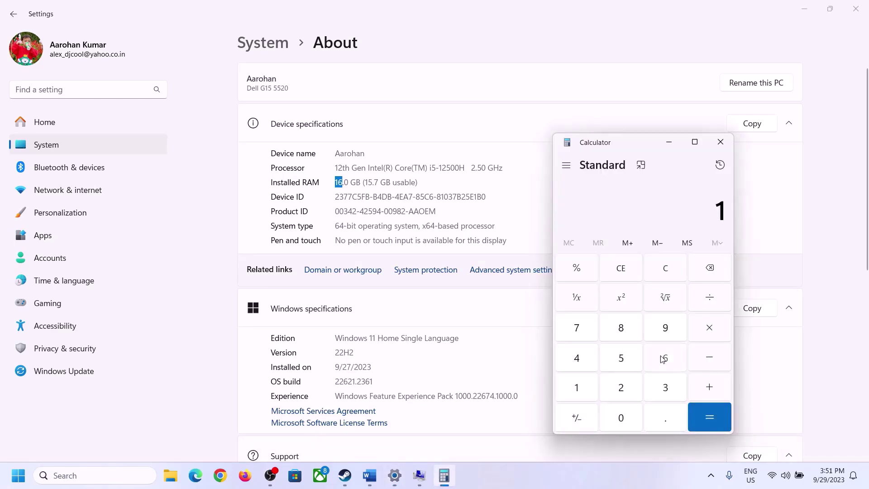
pyautogui.click(662, 359)
pyautogui.click(709, 327)
pyautogui.click(581, 387)
pyautogui.click(615, 413)
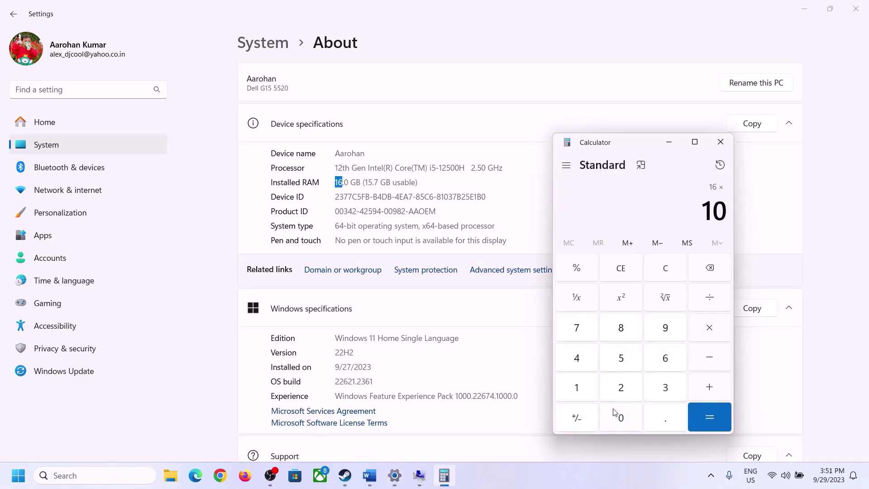
pyautogui.click(623, 387)
pyautogui.click(581, 362)
pyautogui.click(728, 416)
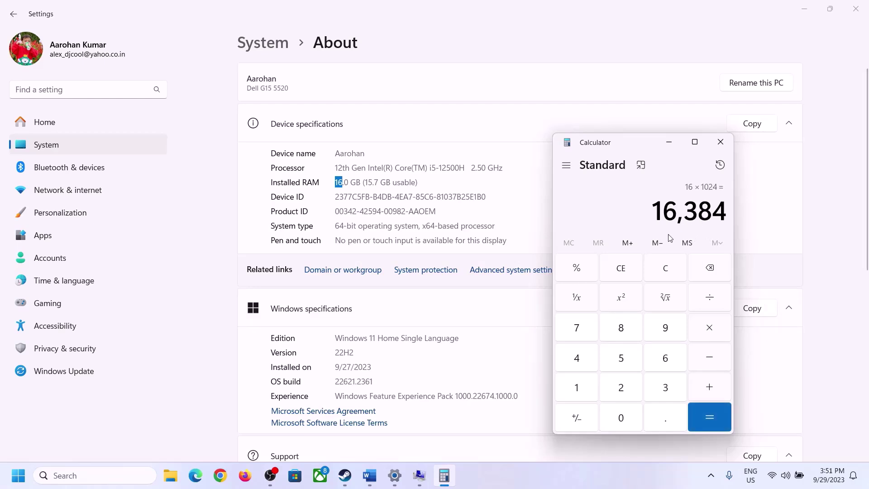
# Step: Check the maximum size formula in the notes and multiply the RAM size in megabytes by 3 in Calculator
pyautogui.click(370, 475)
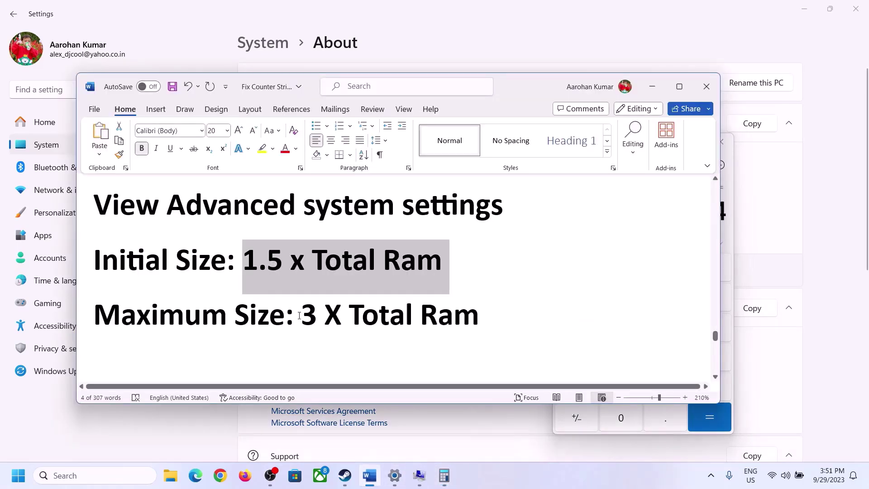
pyautogui.click(731, 238)
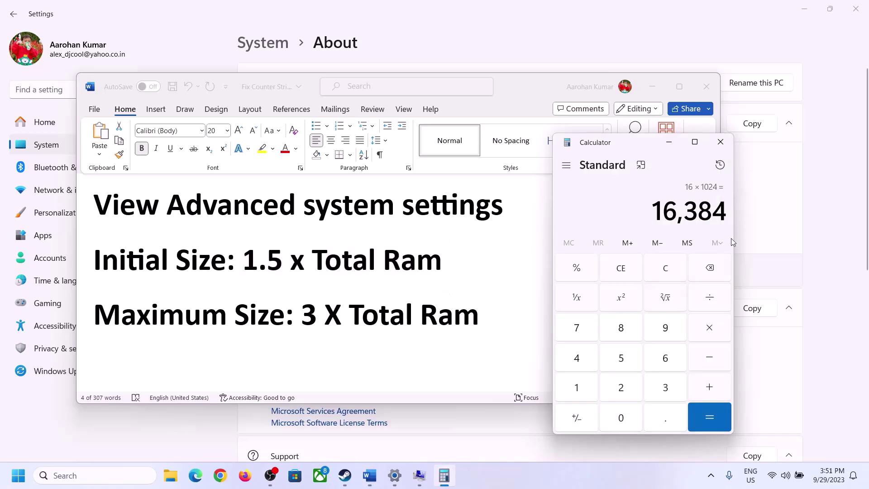
pyautogui.click(709, 329)
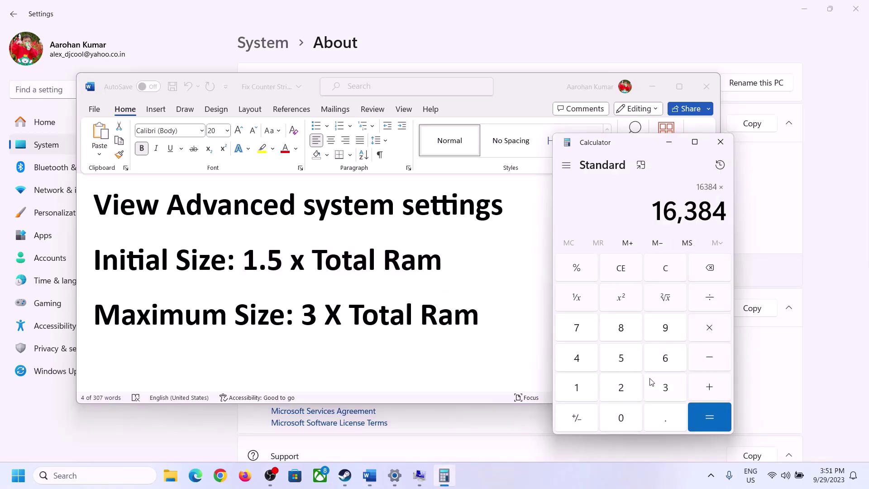
pyautogui.click(658, 388)
pyautogui.click(716, 414)
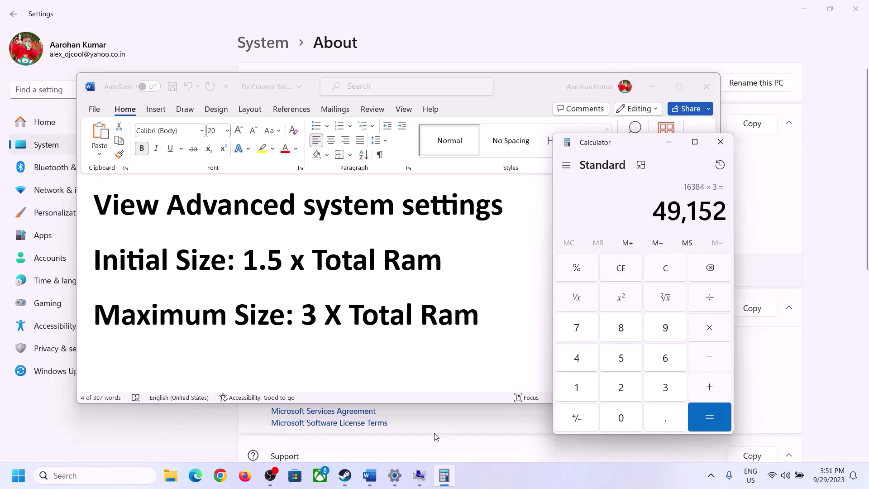
# Step: Set the C: drive's custom maximum paging file size to 49152 MB and confirm the Virtual Memory settings
pyautogui.click(419, 476)
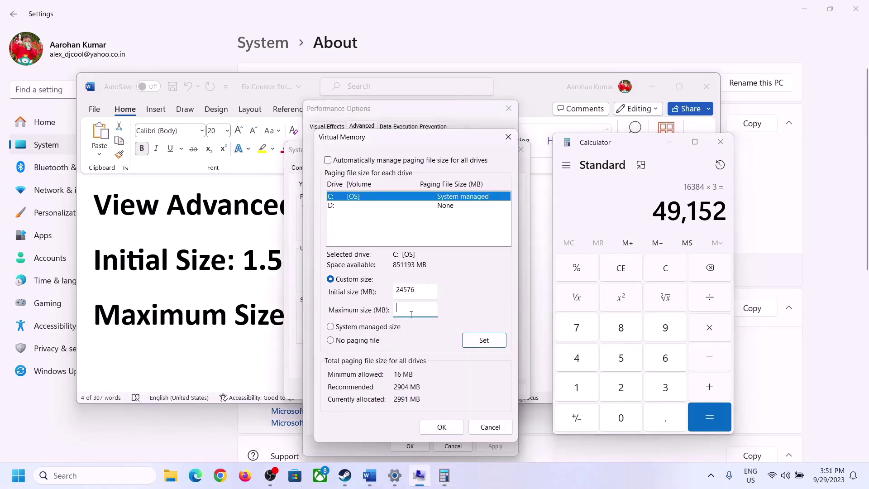
pyautogui.write('49152')
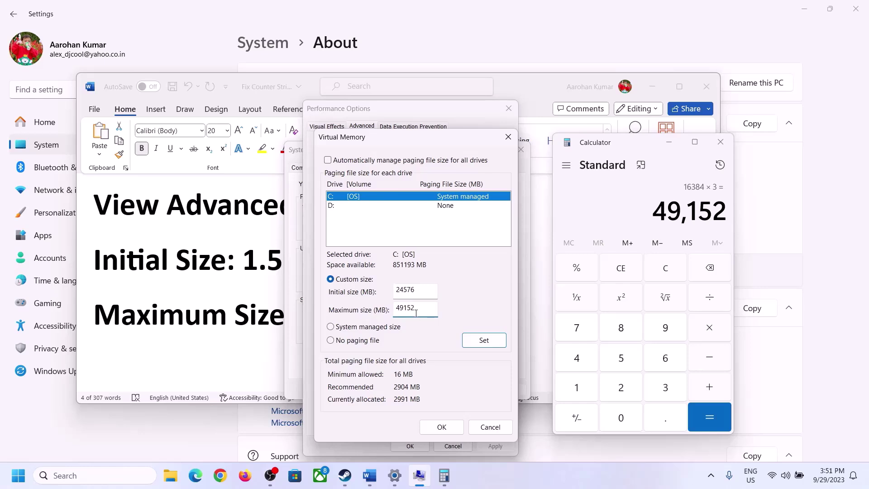
pyautogui.click(484, 342)
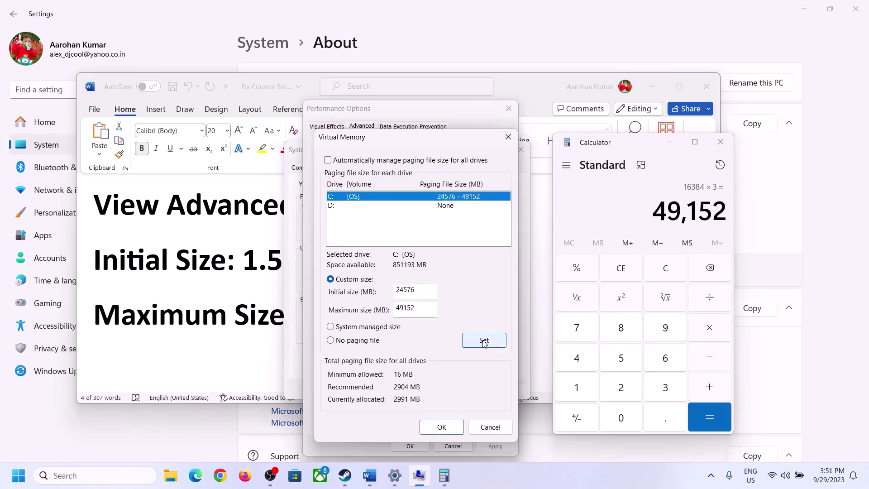
pyautogui.click(442, 426)
pyautogui.click(525, 278)
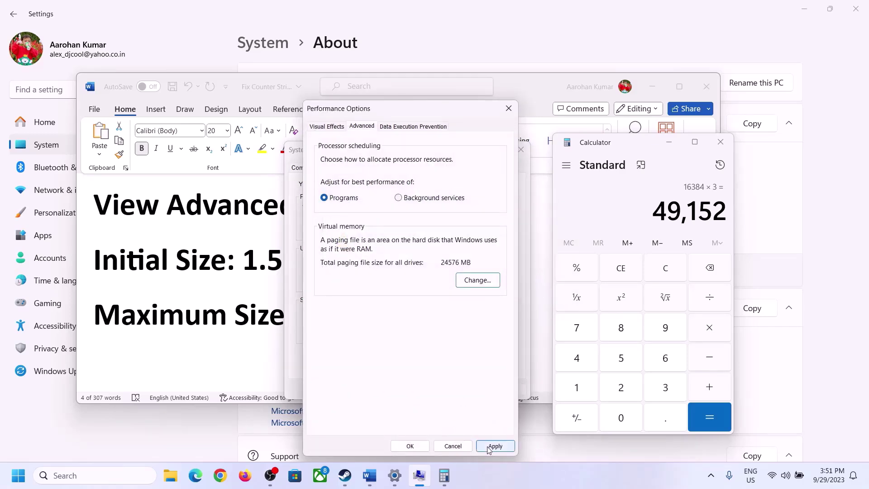
# Step: Apply the Performance Options and close System Properties, dismissing the restart prompt without restarting the computer
pyautogui.click(494, 446)
pyautogui.click(427, 446)
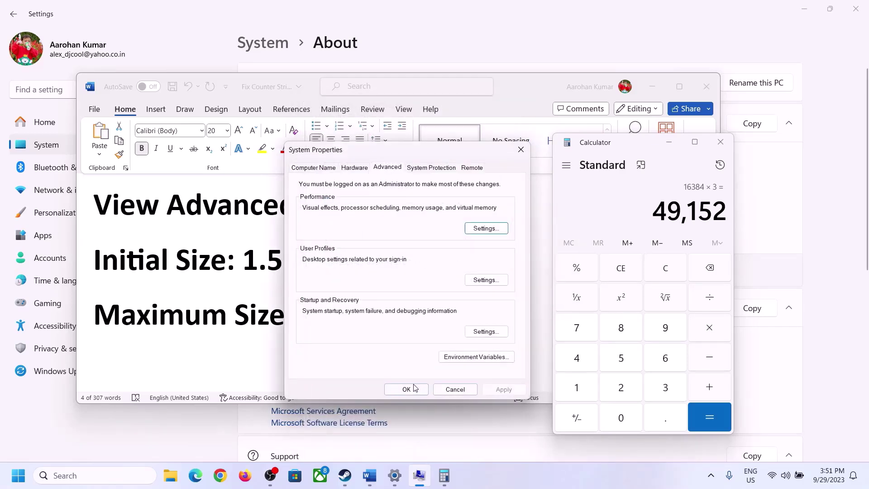
pyautogui.click(411, 389)
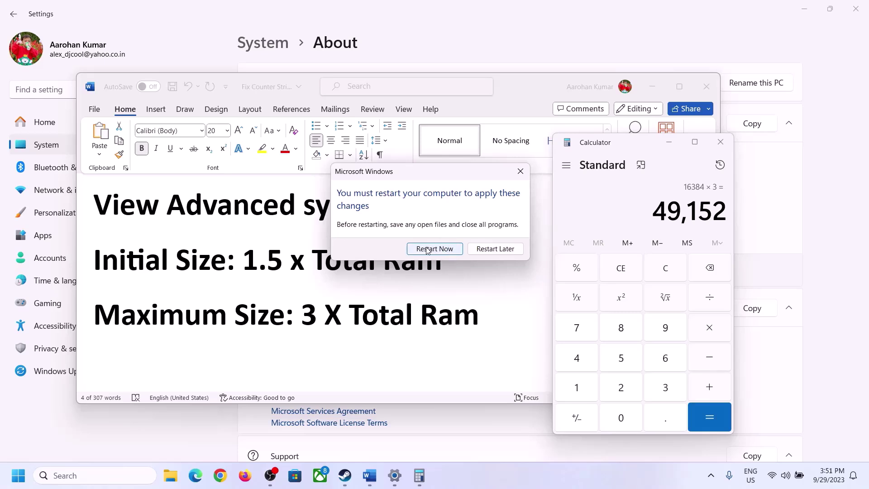
pyautogui.click(520, 170)
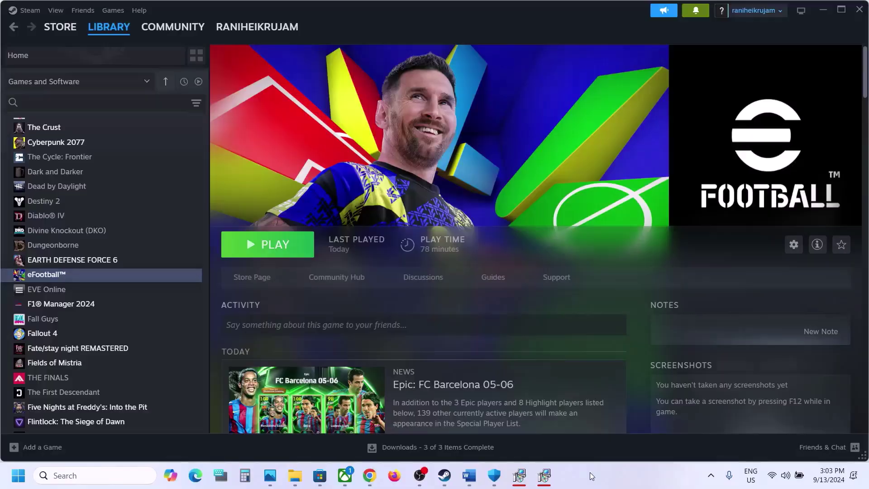
# Step: Switch to the Word notes and highlight the Step 13 instruction "Update the System BIOS"
pyautogui.click(471, 475)
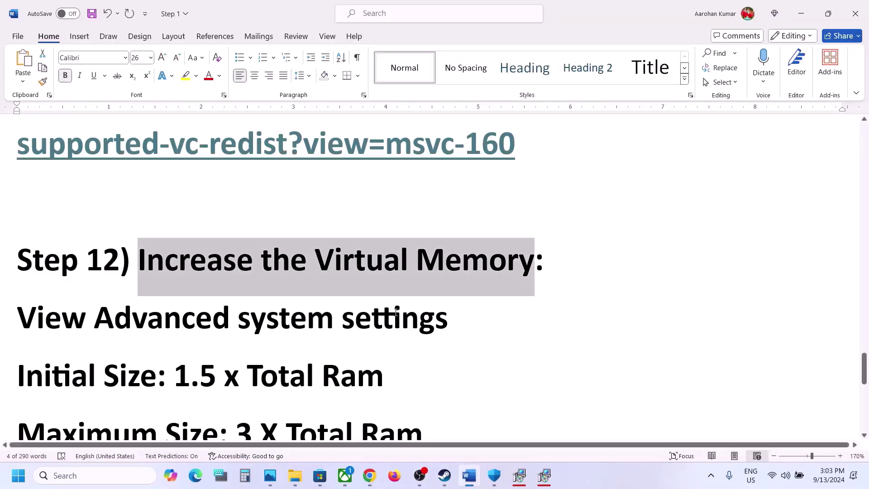
pyautogui.scroll(-5, 396, 310)
pyautogui.moveTo(226, 325); pyautogui.dragTo(495, 332)
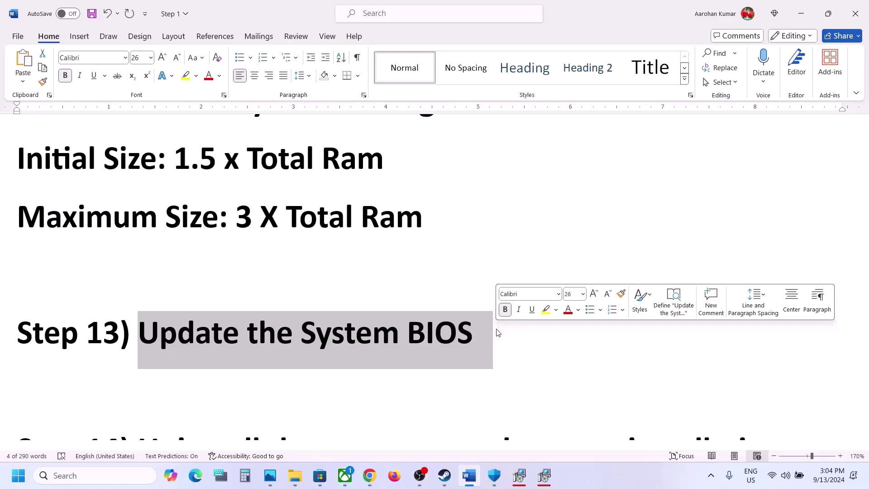
pyautogui.click(799, 475)
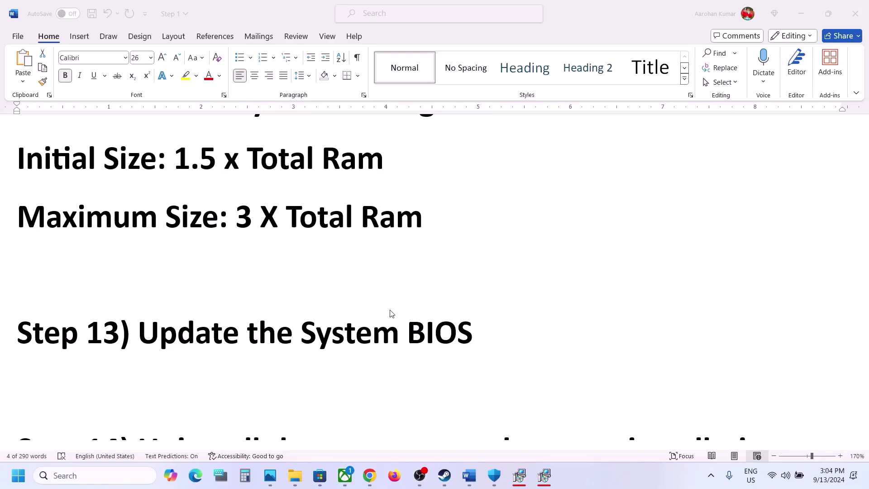
# Step: Highlight the Step 14 uninstall instructions in the notes, and show the Uninstall option for eFootball in the Steam library
pyautogui.scroll(-5, 391, 313)
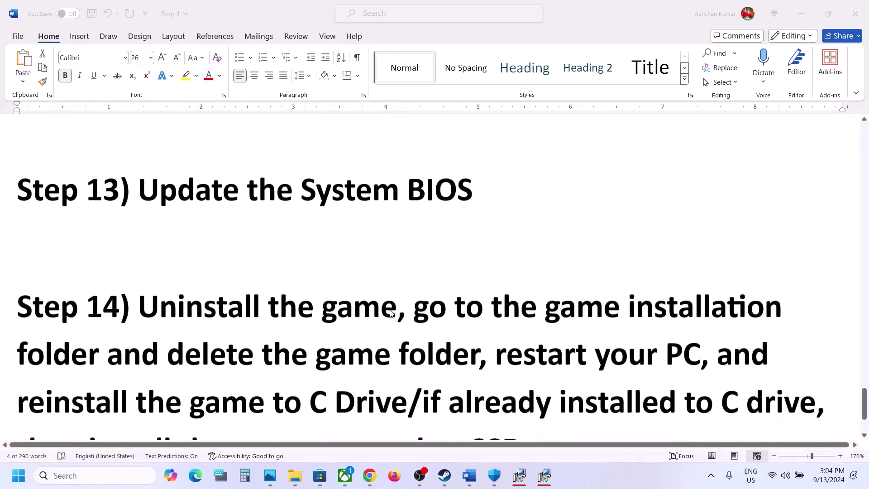
pyautogui.moveTo(140, 239); pyautogui.dragTo(534, 315)
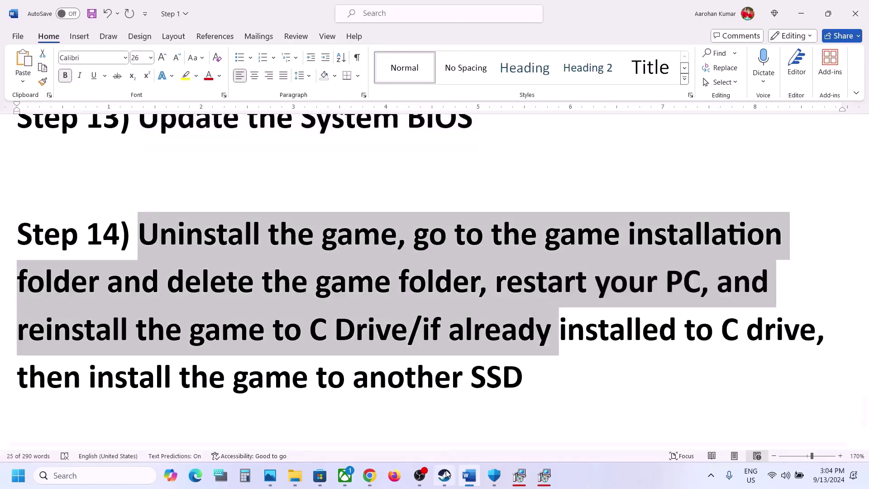
pyautogui.hotkey('alt', 'Tab')
pyautogui.rightClick(139, 275)
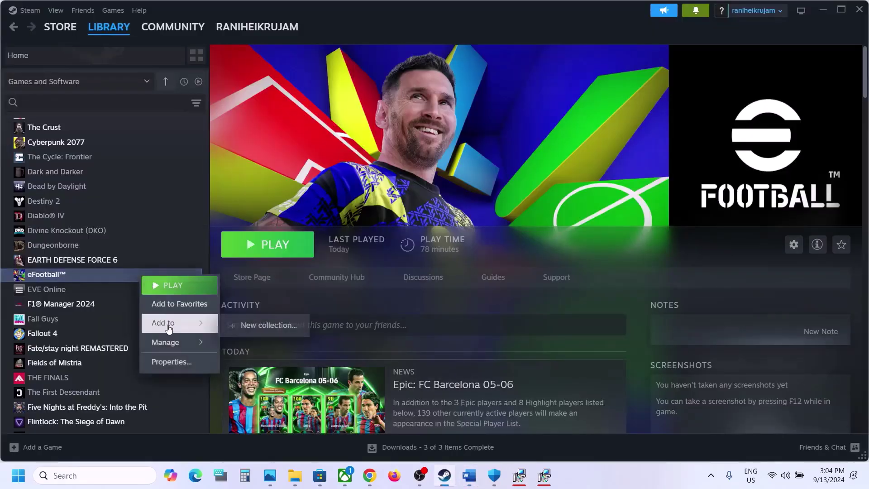
pyautogui.moveTo(167, 344)
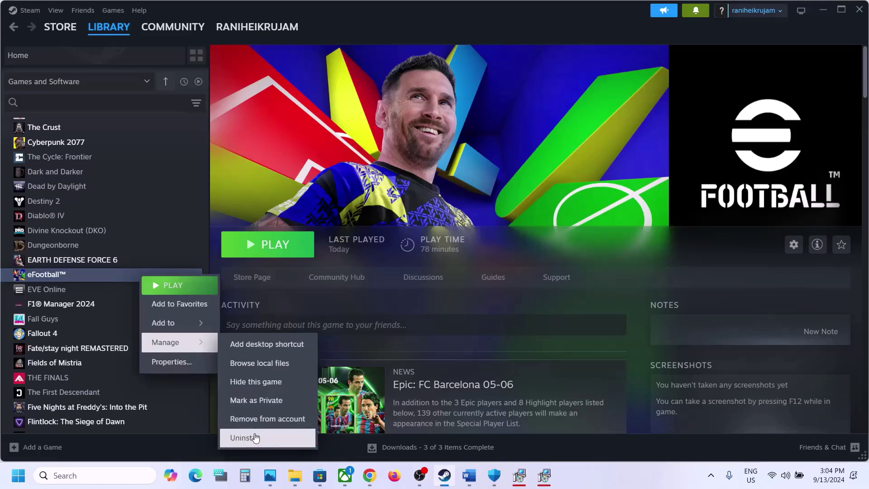
# Step: Highlight the Step 14 instructions in the Word notes on deleting the game folder and reinstalling to C drive or another SSD, and return to Steam
pyautogui.click(471, 478)
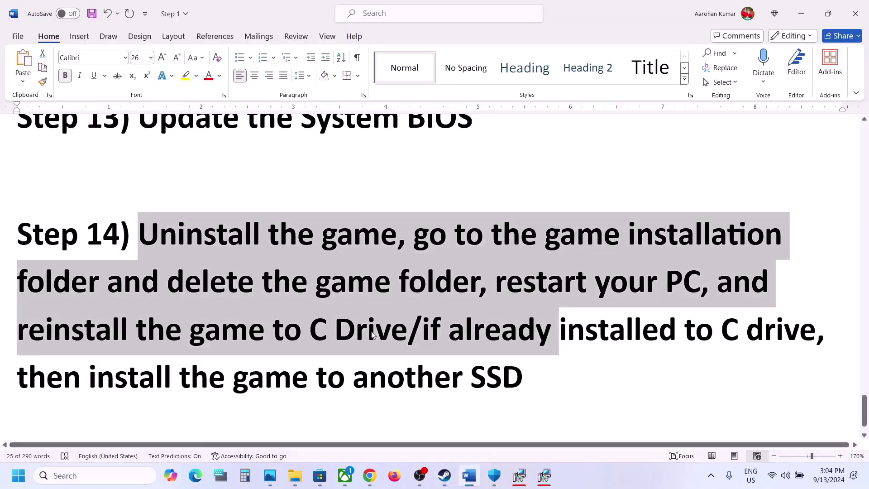
pyautogui.click(375, 329)
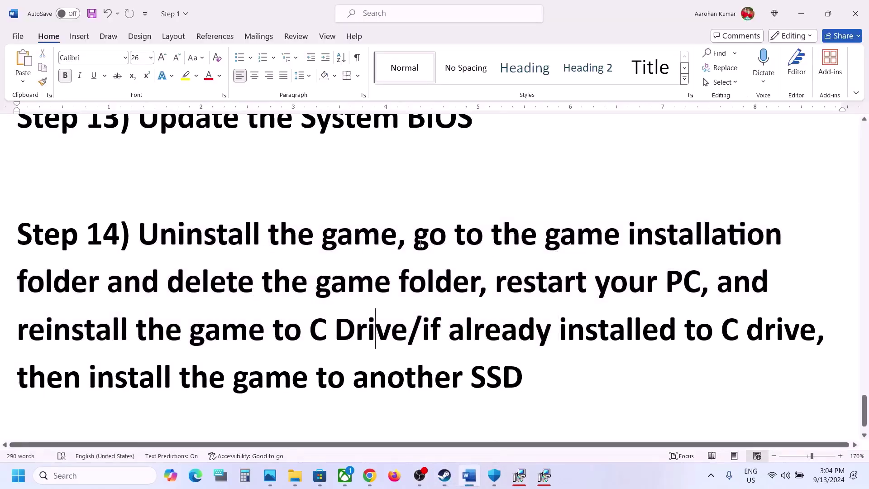
pyautogui.moveTo(414, 235); pyautogui.dragTo(394, 331)
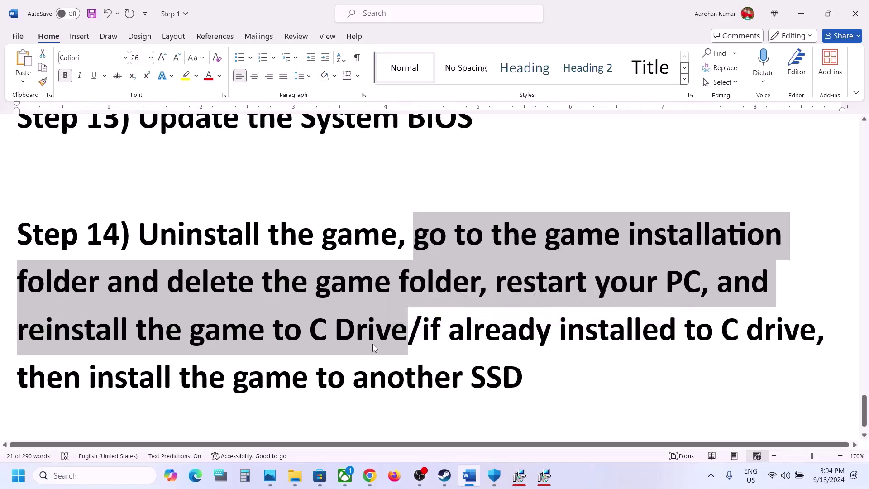
pyautogui.moveTo(421, 333); pyautogui.dragTo(543, 370)
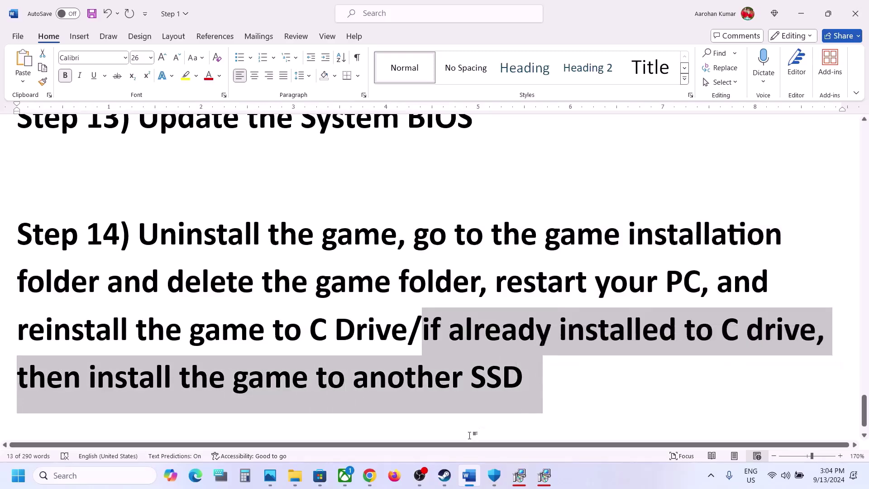
pyautogui.click(444, 475)
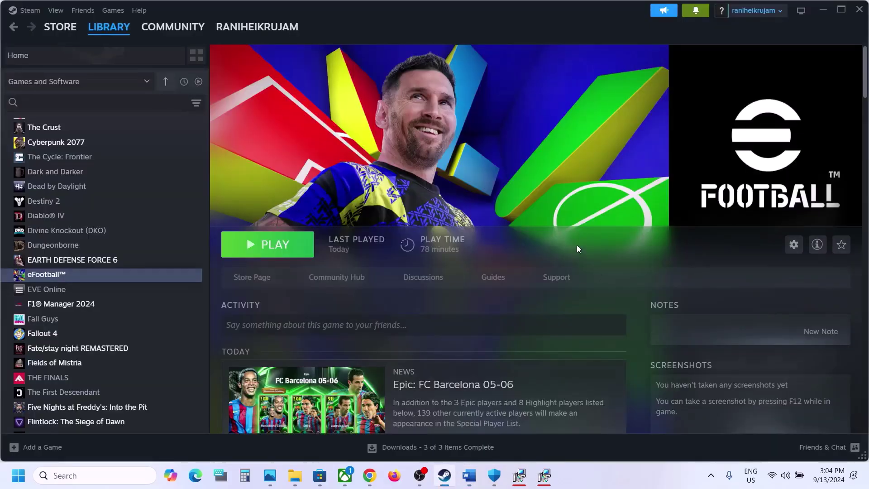